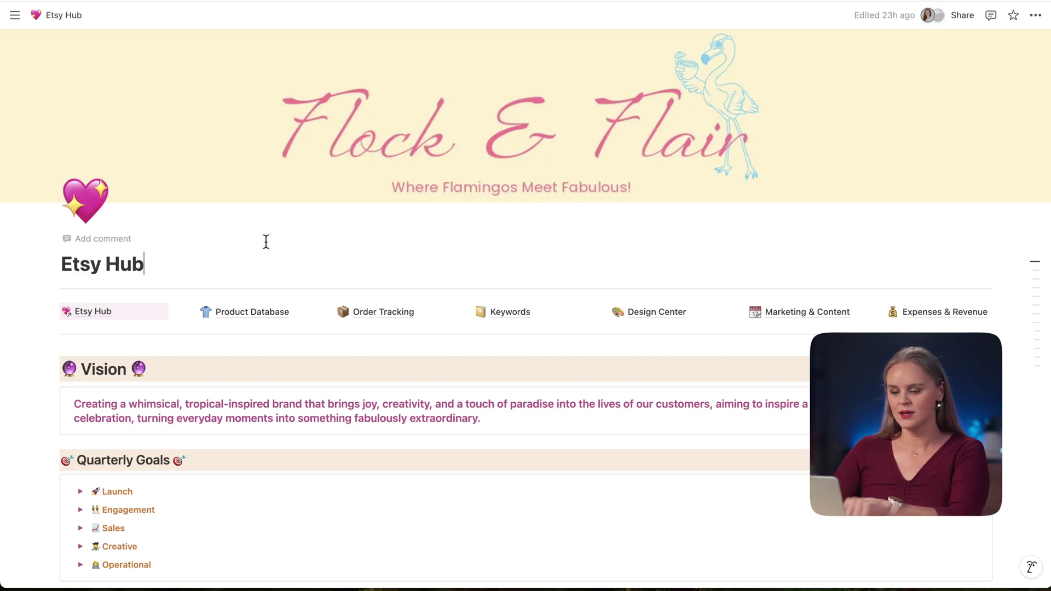
- Expand the Launch goal under Quarterly Goals on the Etsy Hub page to read its details
scroll(266, 241, "down", 1)
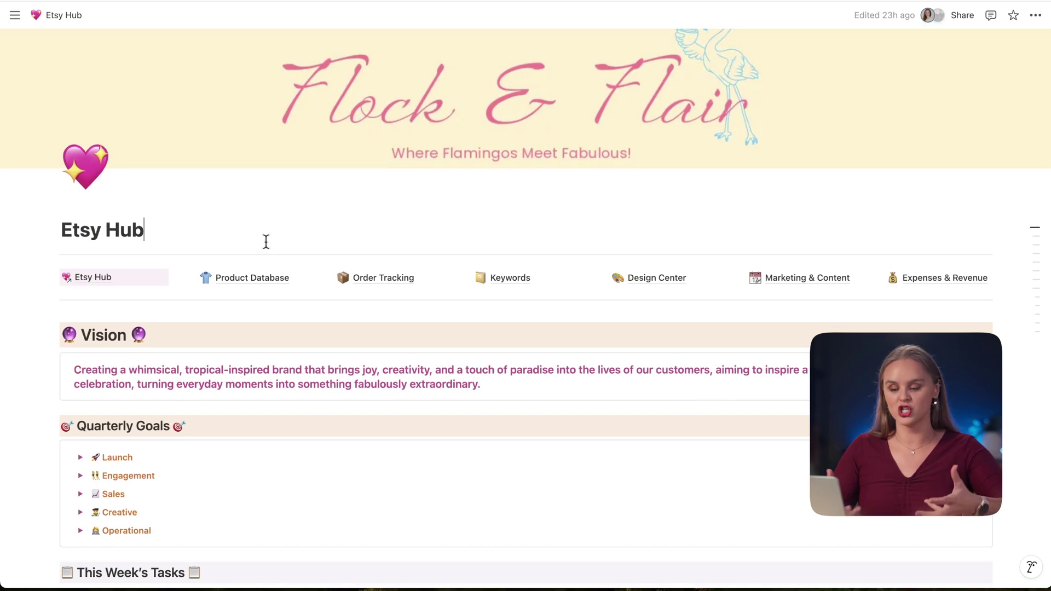
scroll(266, 241, "down", 3)
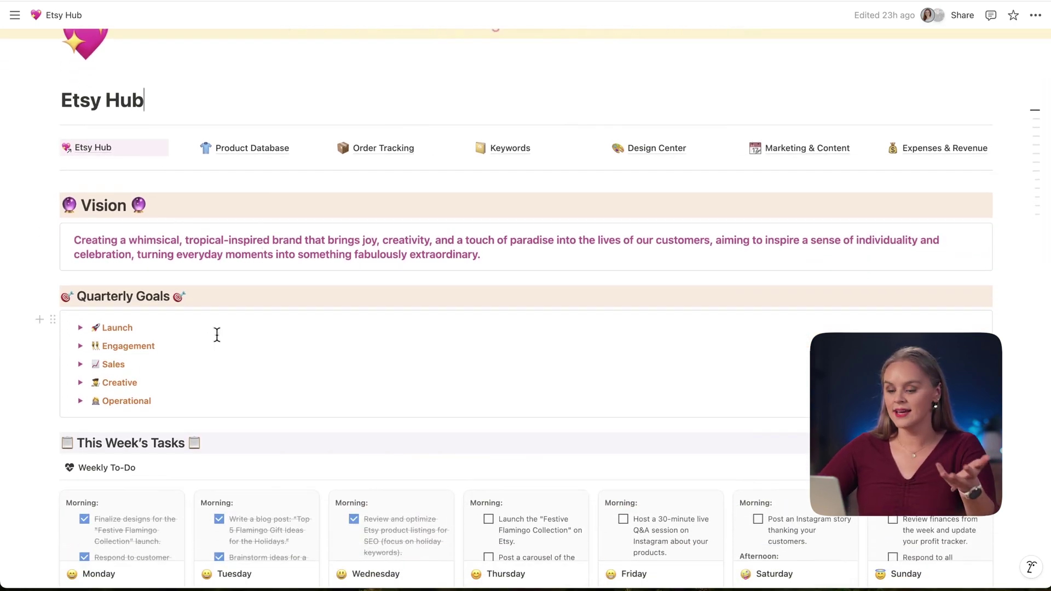
scroll(215, 332, "down", 1)
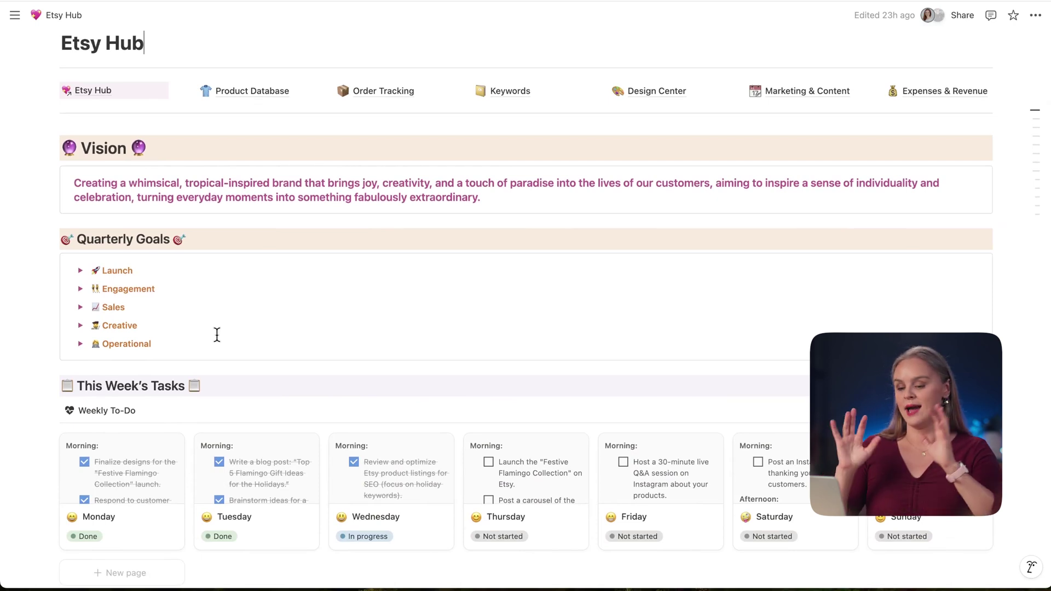
left_click(80, 271)
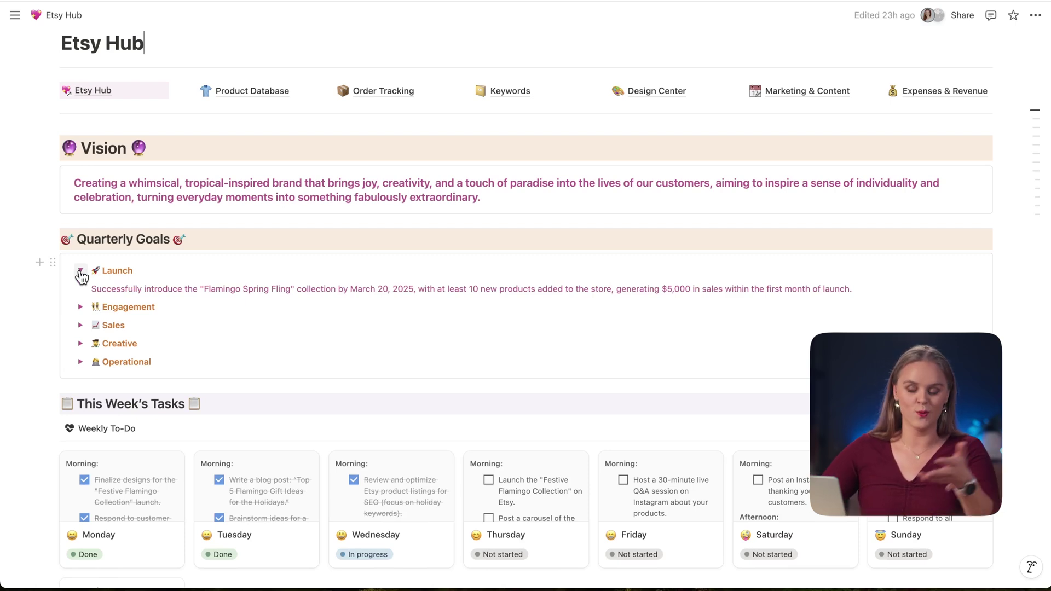
- Check the status options of the Monday and Wednesday cards under This Week's Tasks without changing them
scroll(79, 270, "down", 1)
scroll(80, 269, "down", 5)
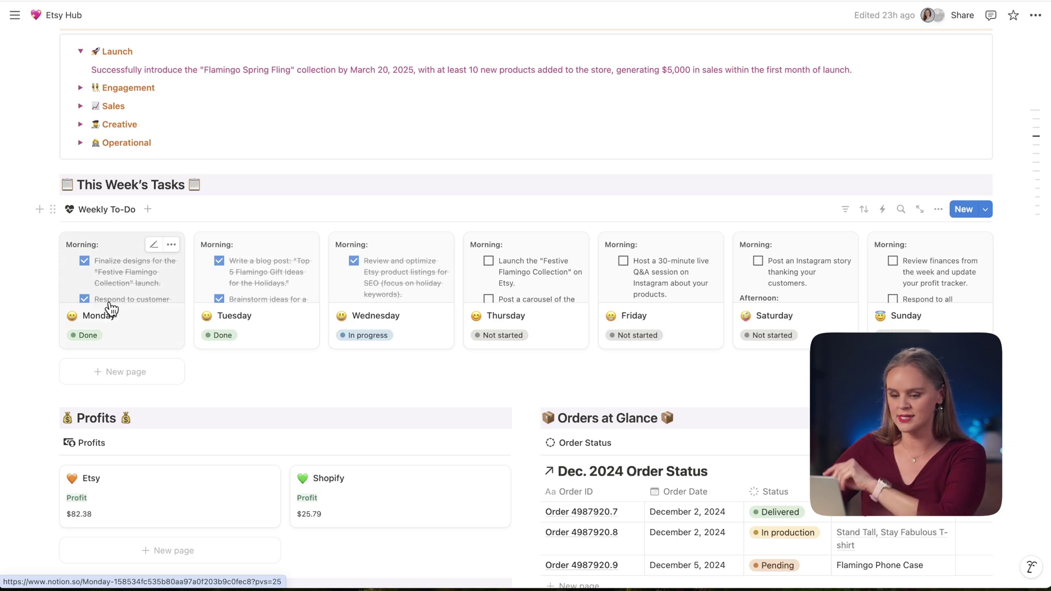
left_click(89, 336)
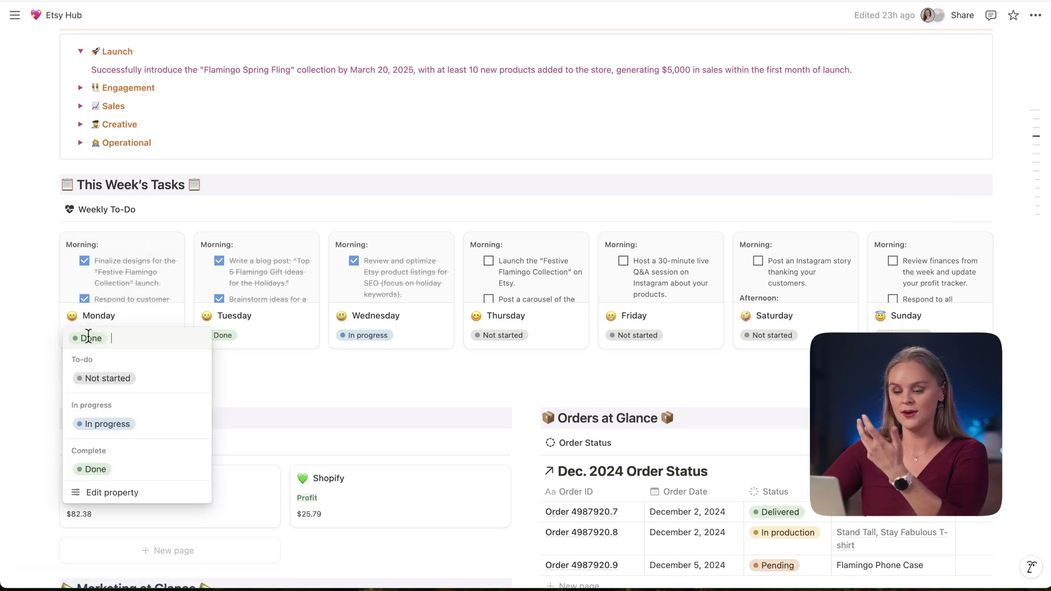
left_click(371, 336)
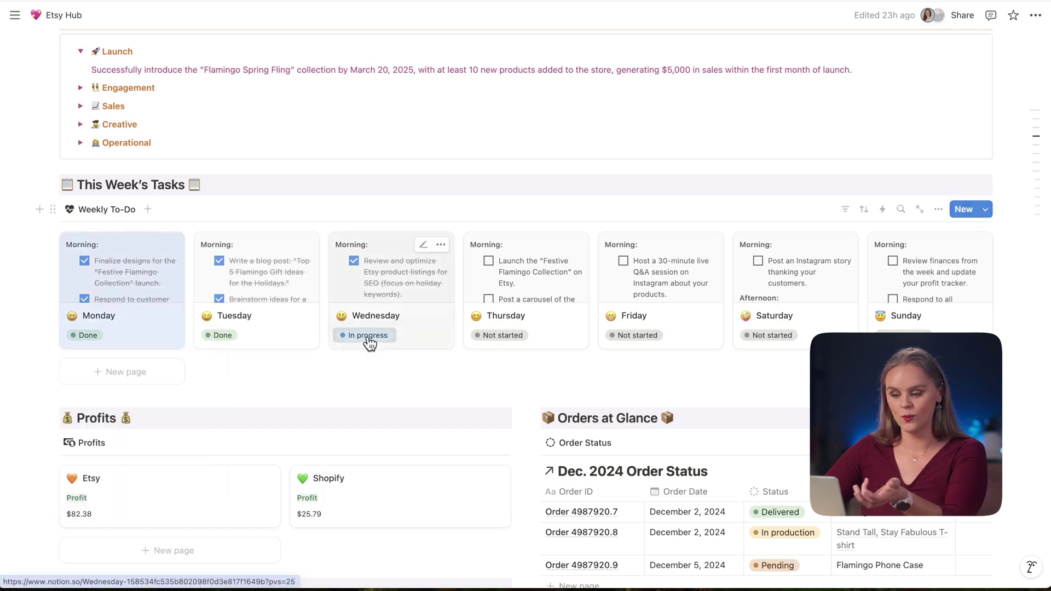
left_click(367, 336)
left_click(520, 337)
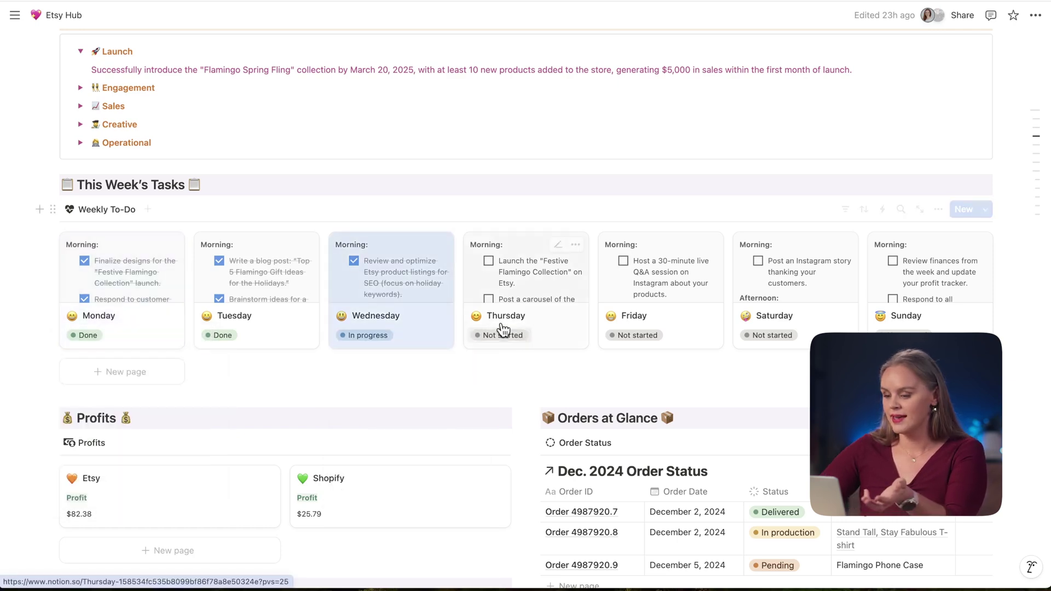
- Open the Thursday card and check off the morning task about launching the "Festive Flamingo Collection" on Etsy
left_click(496, 288)
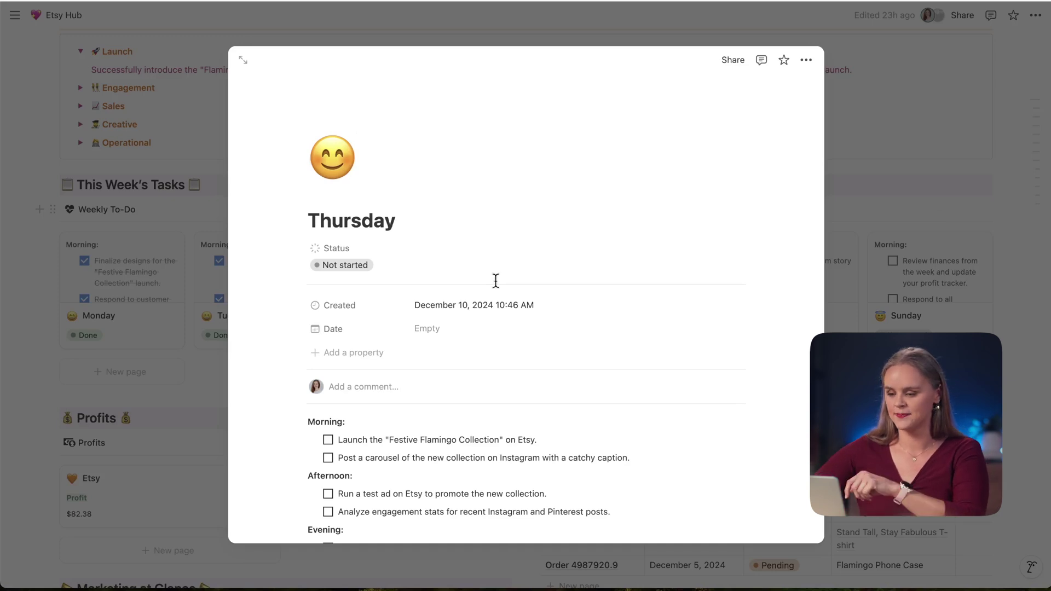
scroll(495, 280, "down", 3)
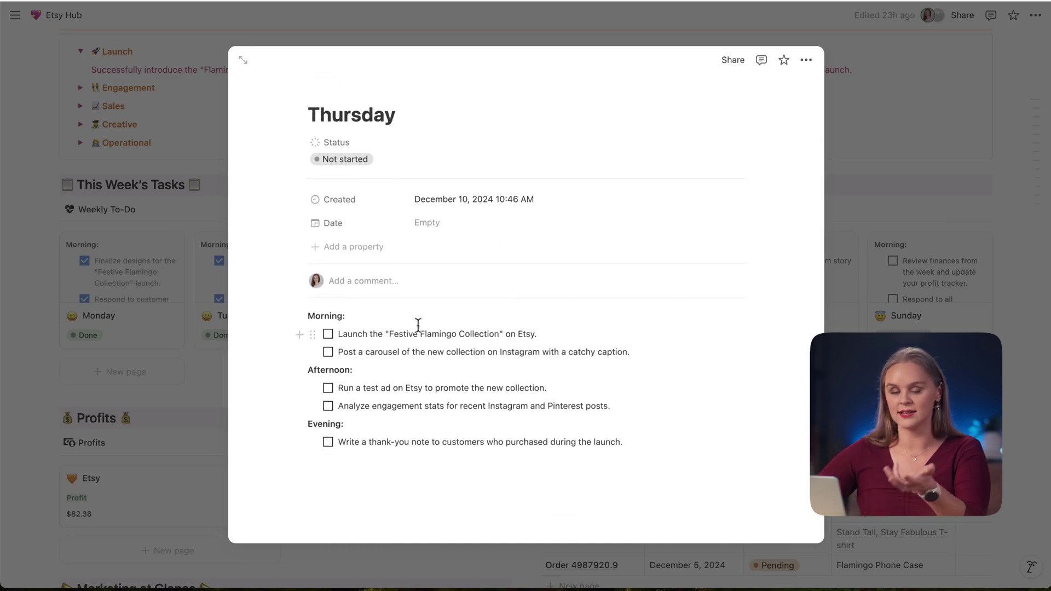
left_click(328, 334)
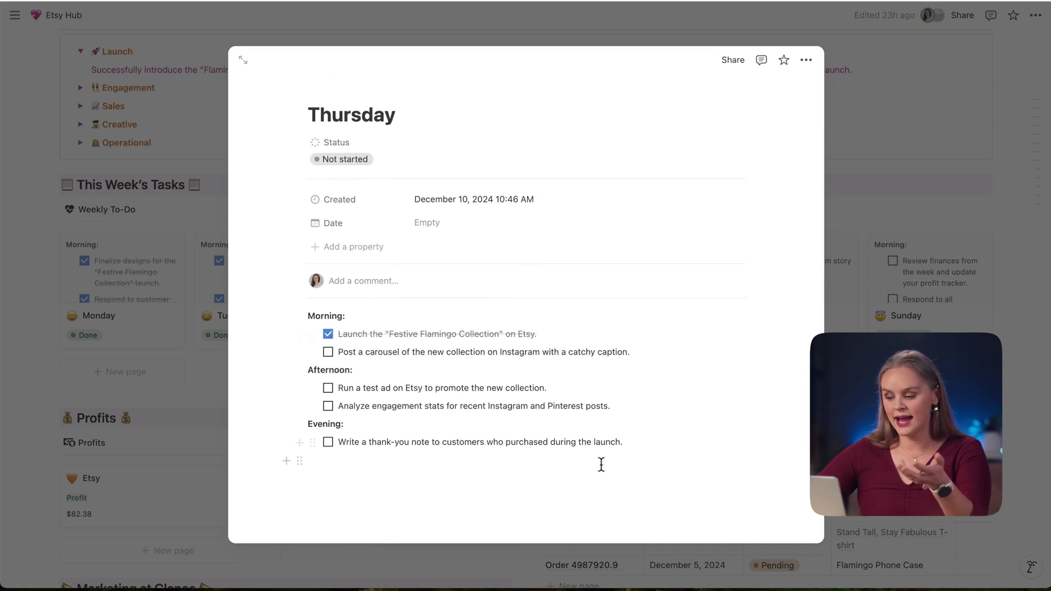
- Add an empty to-do below the thank-you note task in Thursday's Evening list and close the card
left_click(638, 441)
key("Return")
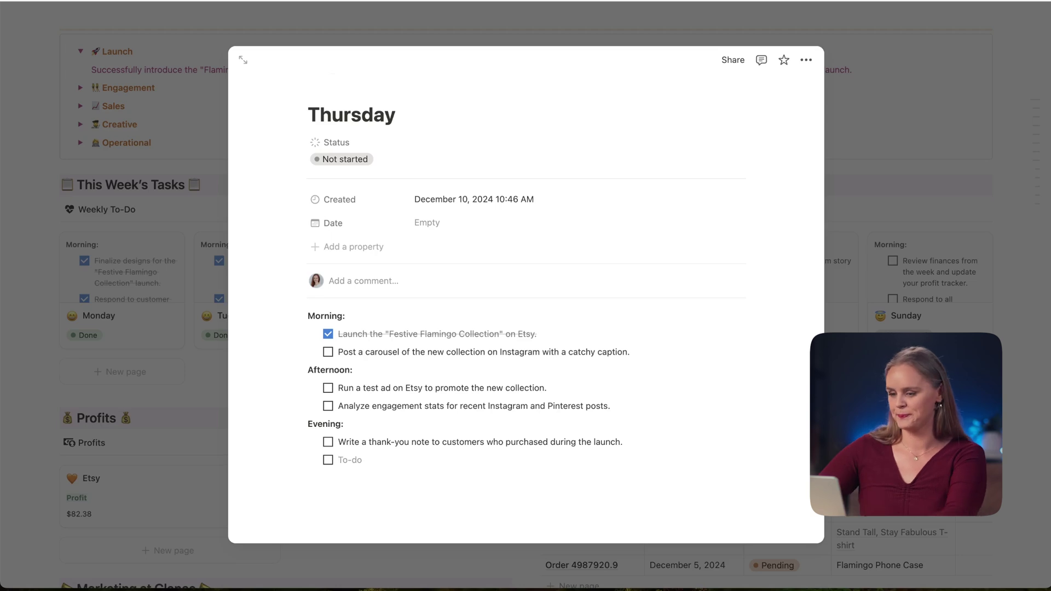
left_click(921, 249)
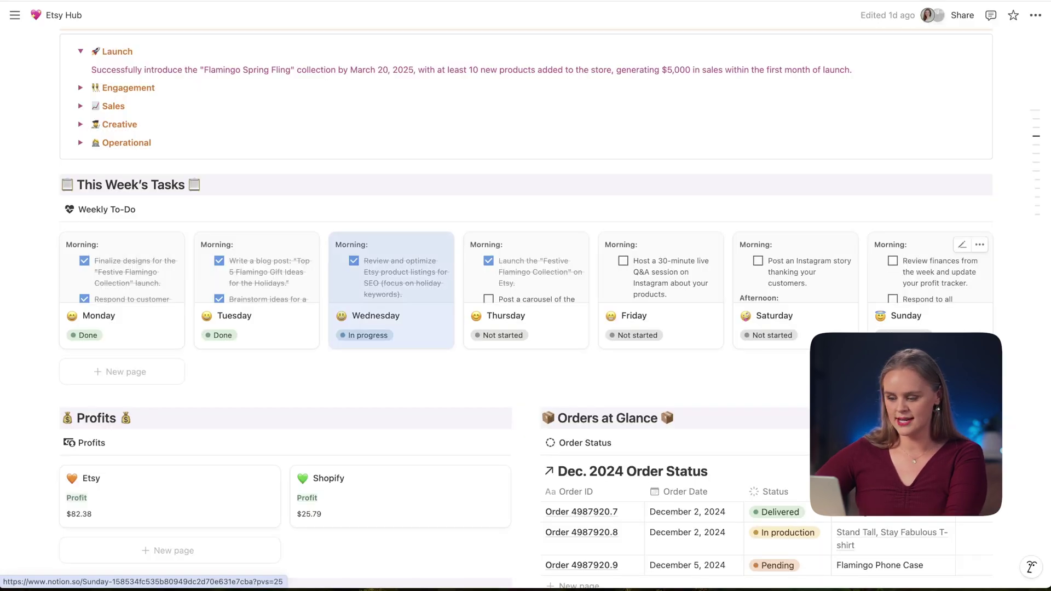
- Examine the Profits cards and the Orders at Glance table, along with the links to Expenses & Revenue and Order Tracking
scroll(921, 249, "down", 5)
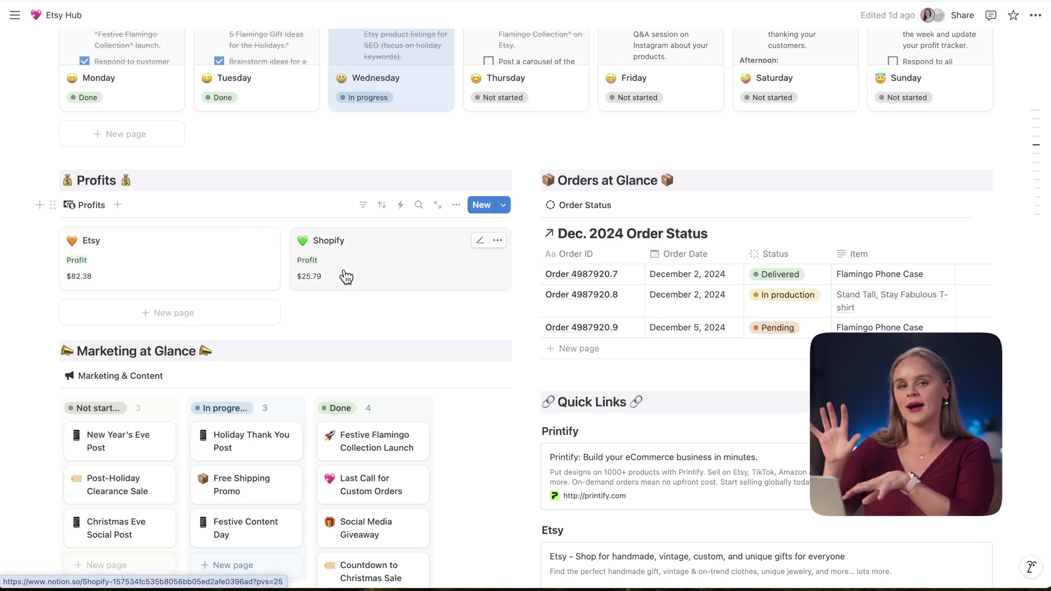
scroll(346, 277, "up", 10)
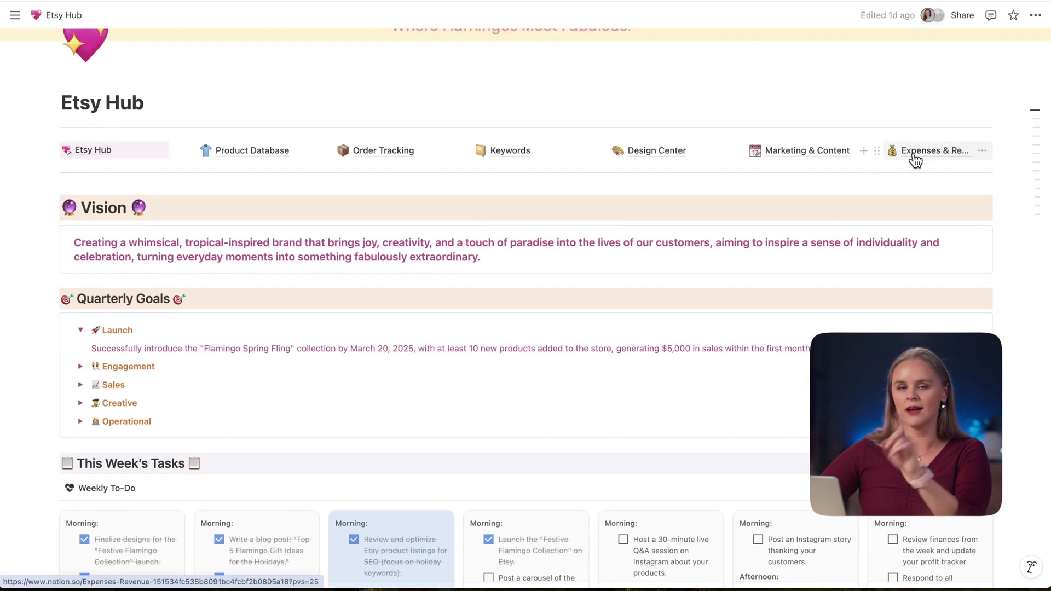
mouse_move(916, 161)
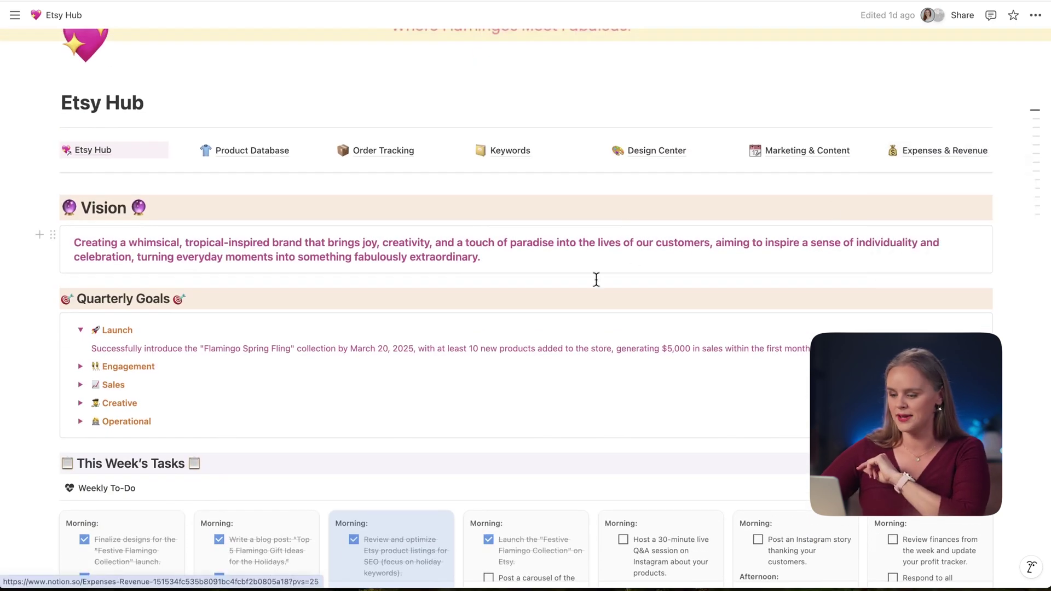
scroll(595, 277, "down", 7)
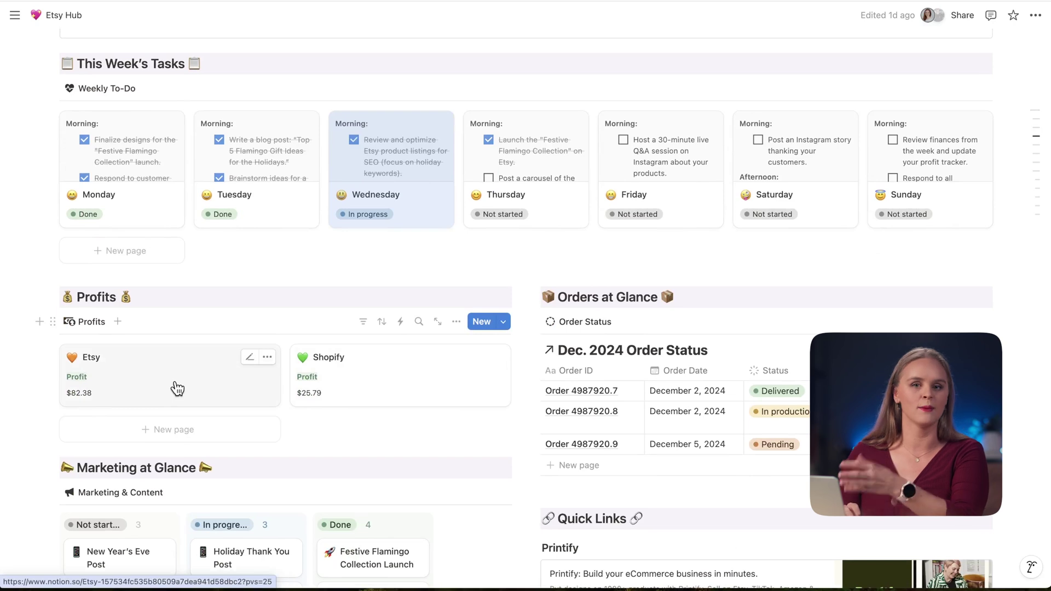
scroll(328, 372, "down", 1)
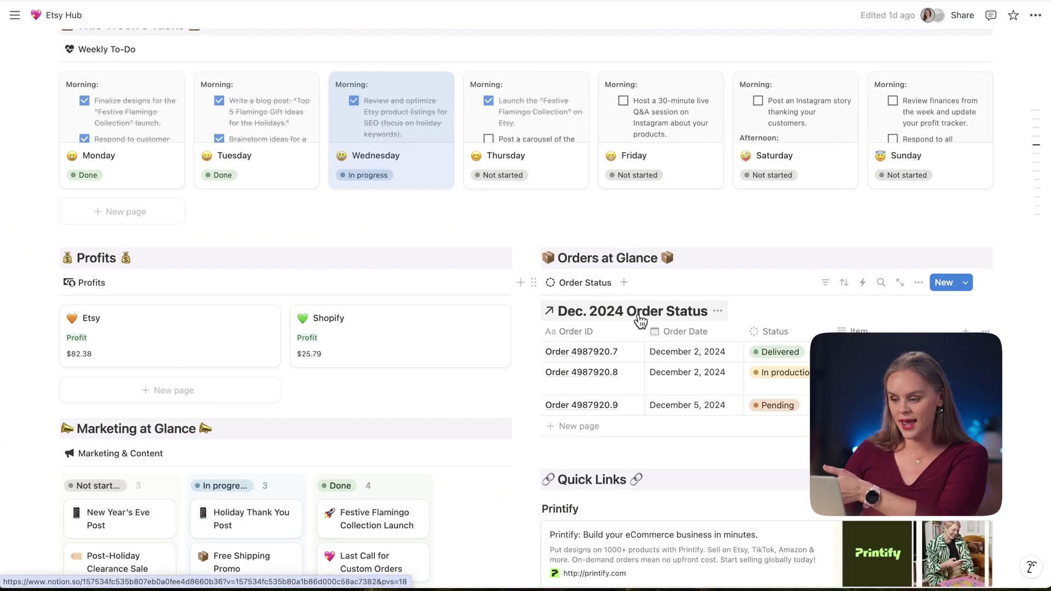
scroll(640, 320, "up", 7)
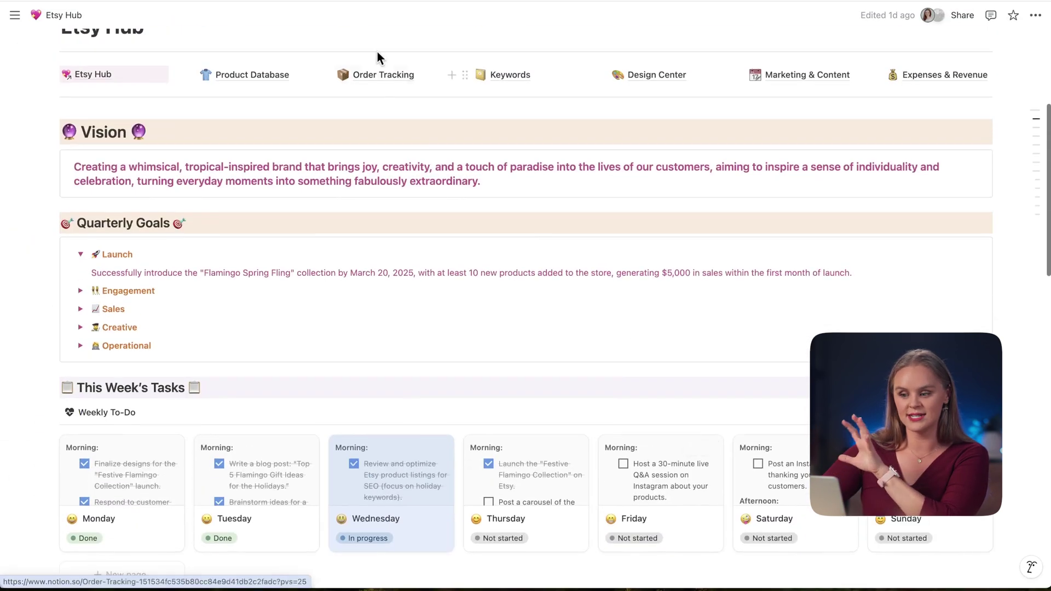
mouse_move(383, 77)
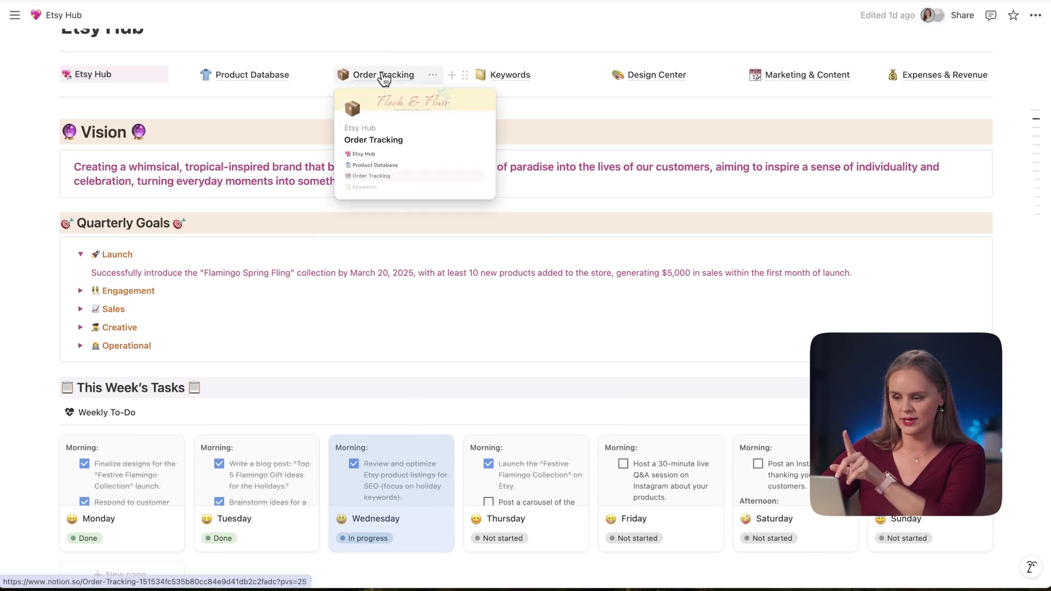
scroll(489, 285, "down", 7)
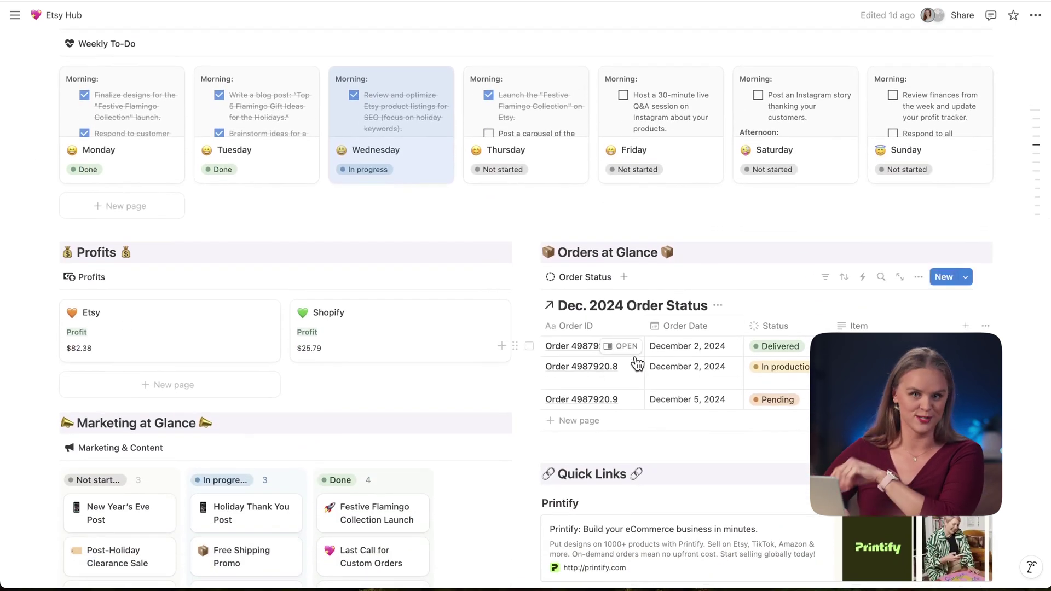
- Move the Holiday Thank You Post card from In progress to Done on the Marketing & Content board
scroll(636, 362, "down", 5)
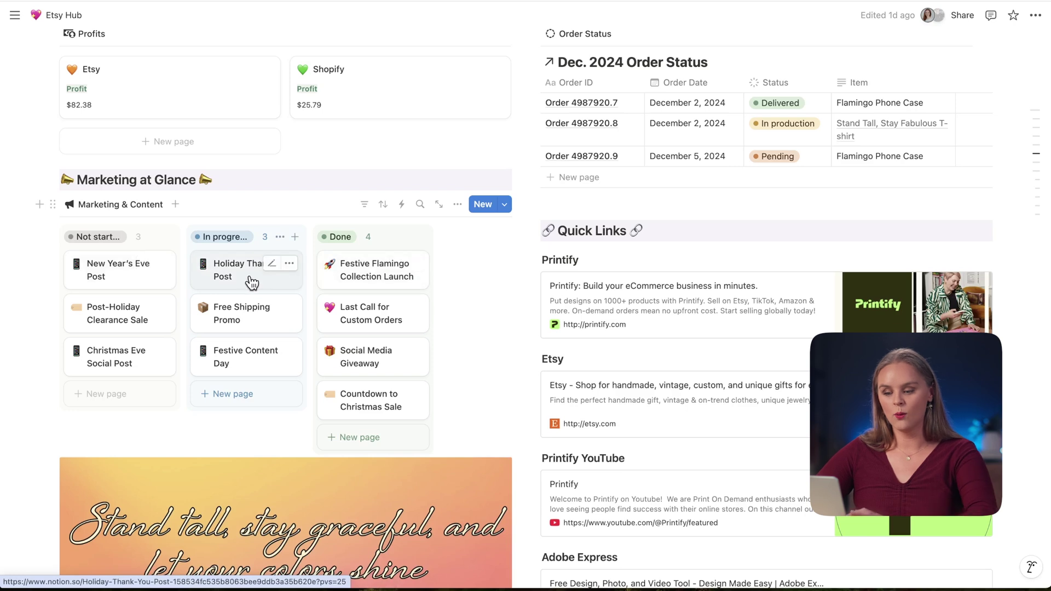
left_click_drag(251, 283, 365, 305)
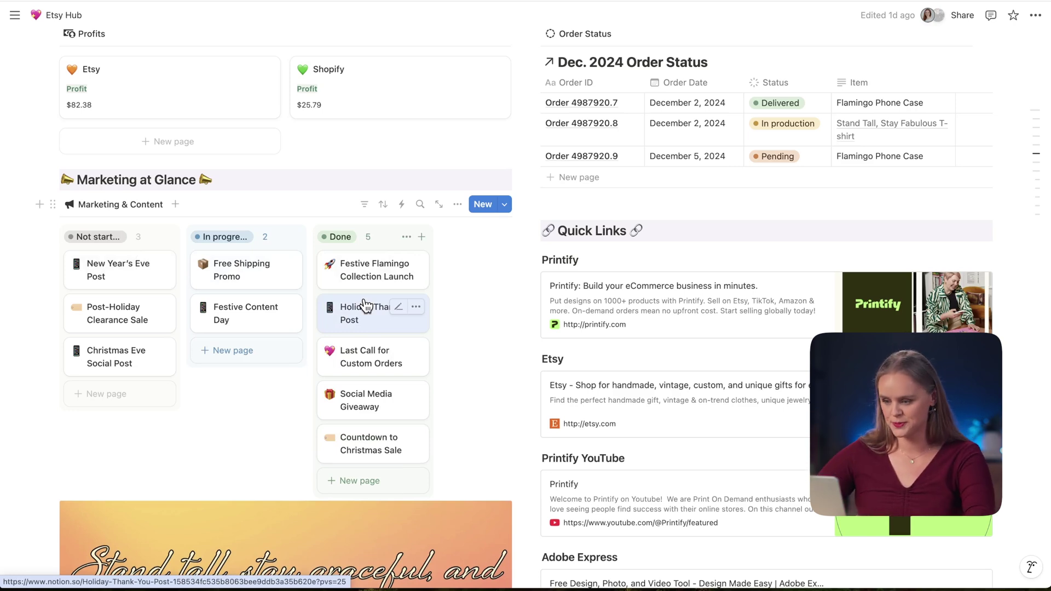
- Look through the Quick Links section from Printify to eRank and the quote image beside it
scroll(365, 305, "down", 3)
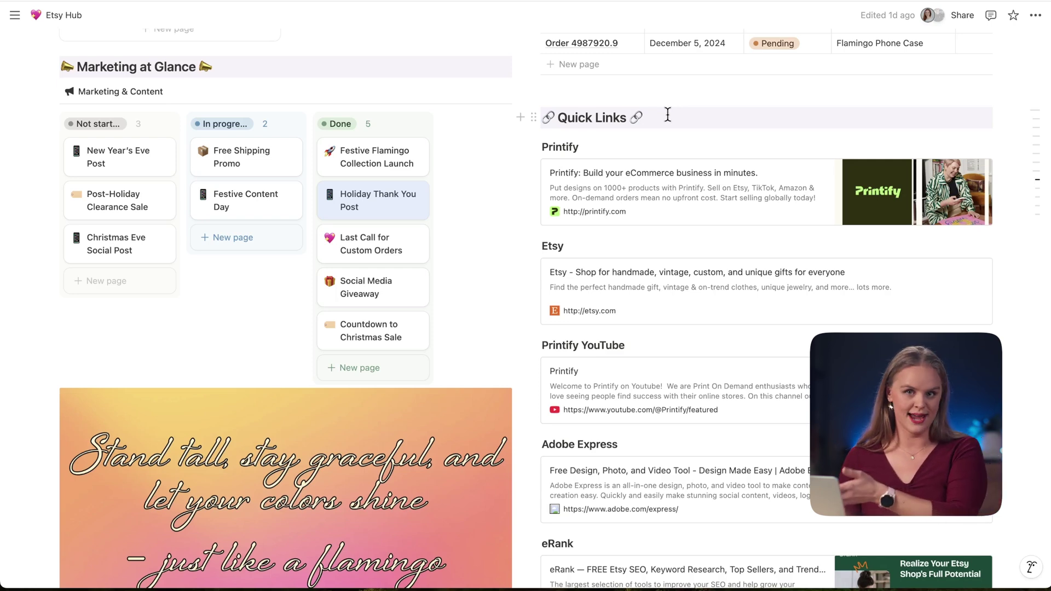
scroll(668, 115, "down", 5)
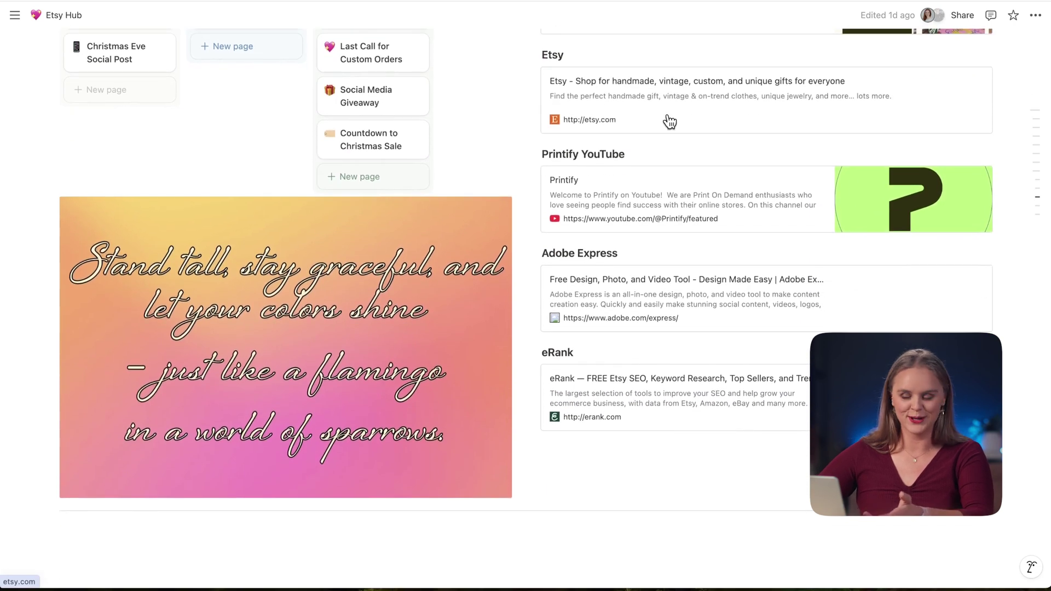
- Go to the Product Database page, open the T-Shirts entry in the gallery and view its product table
mouse_move(466, 327)
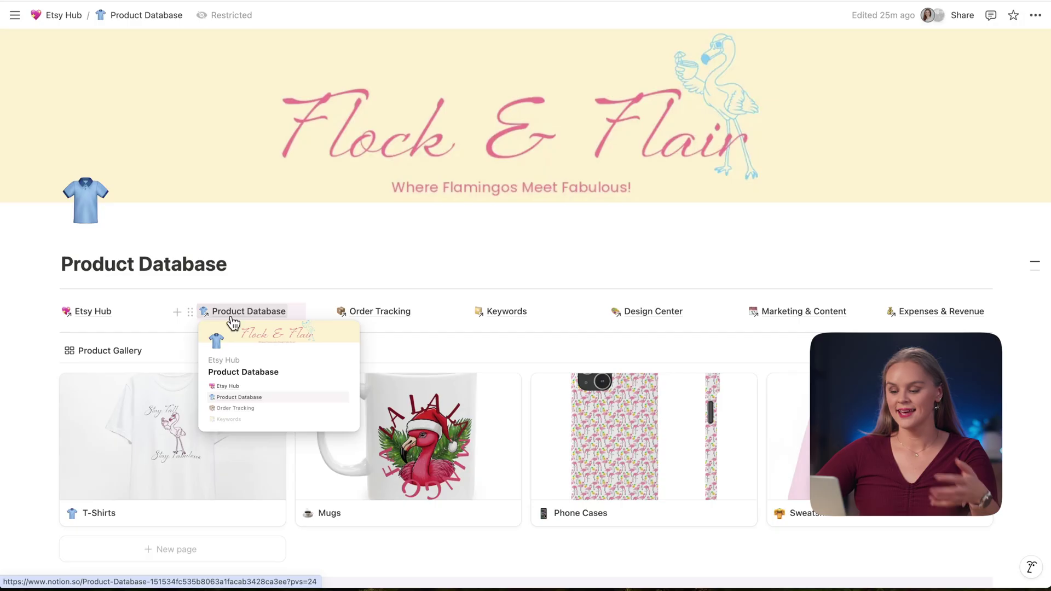
scroll(399, 351, "down", 2)
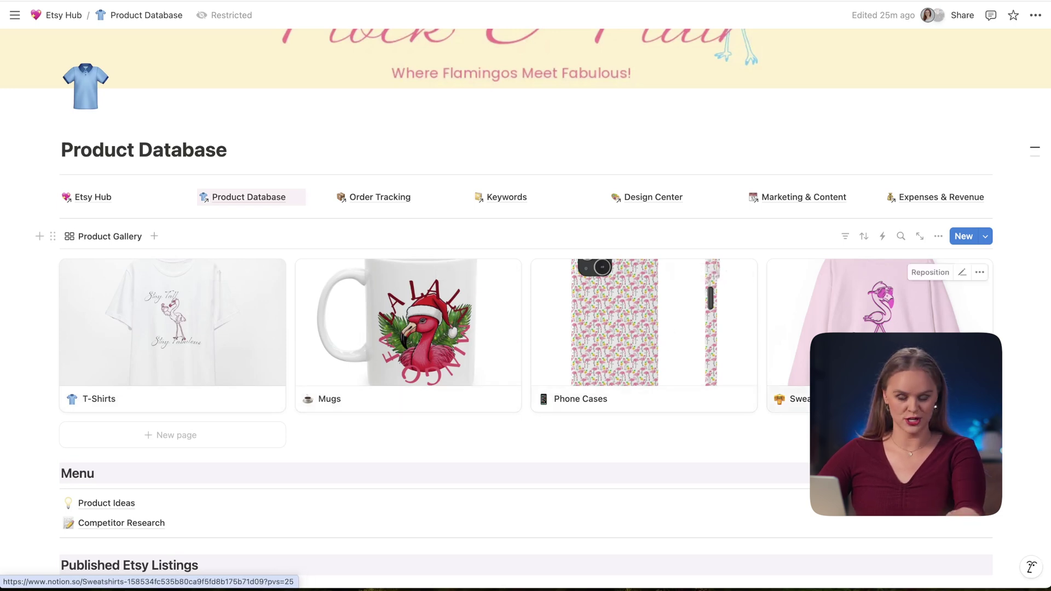
left_click(167, 362)
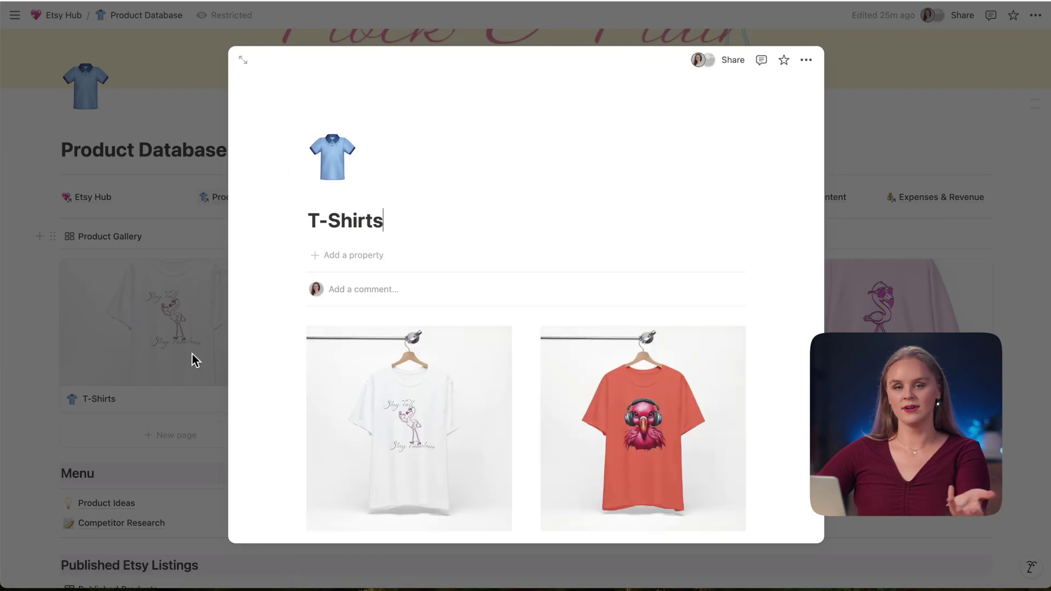
scroll(307, 361, "down", 3)
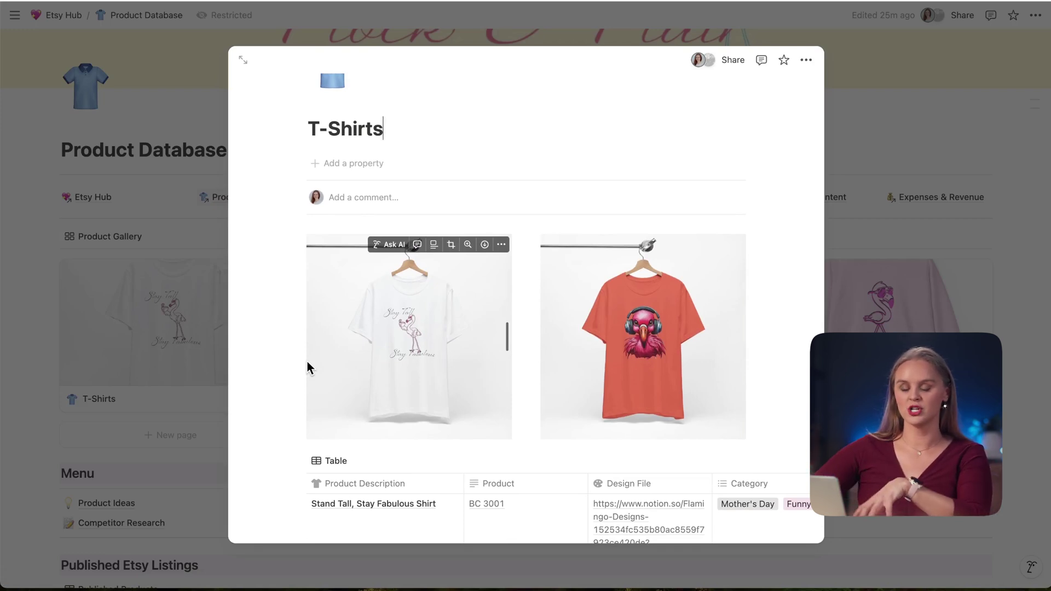
scroll(307, 363, "down", 5)
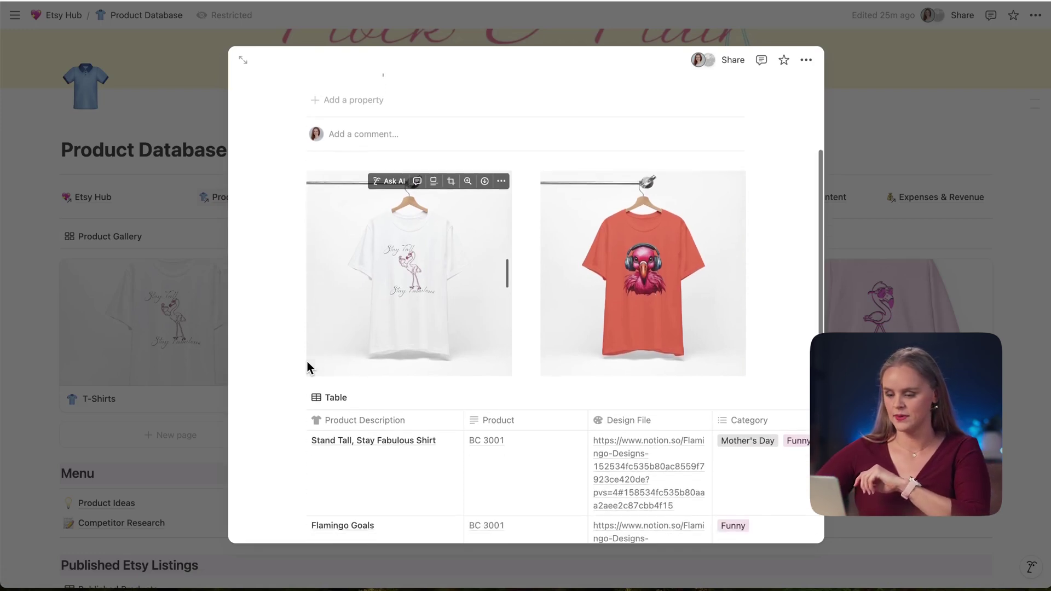
scroll(307, 362, "down", 5)
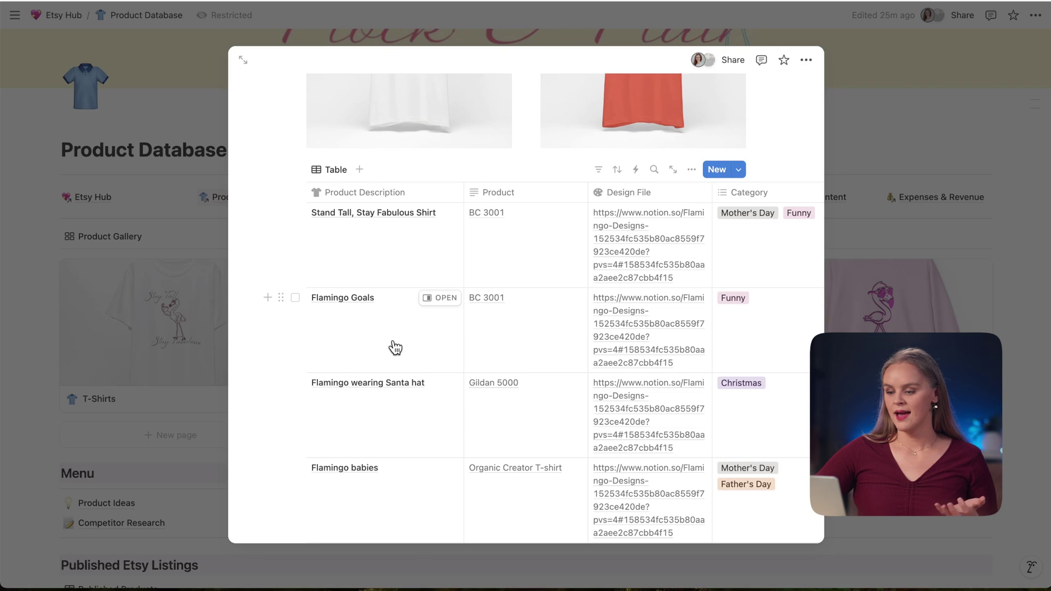
- Examine the T-Shirts table's Design File, Category, Retail Price, sales channel and Listing Link columns
left_click(494, 302)
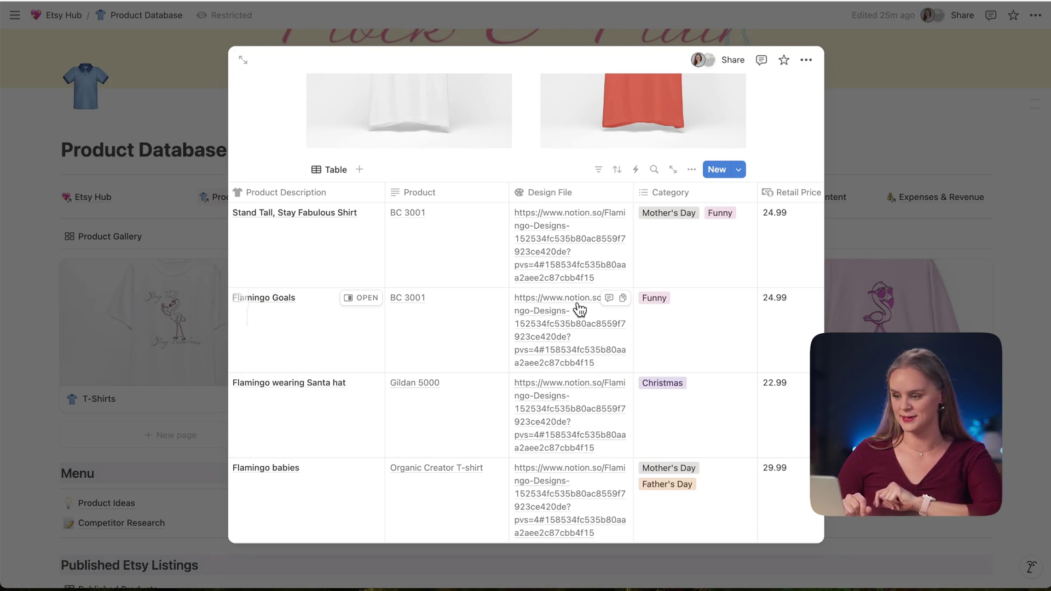
scroll(579, 309, "right", 4)
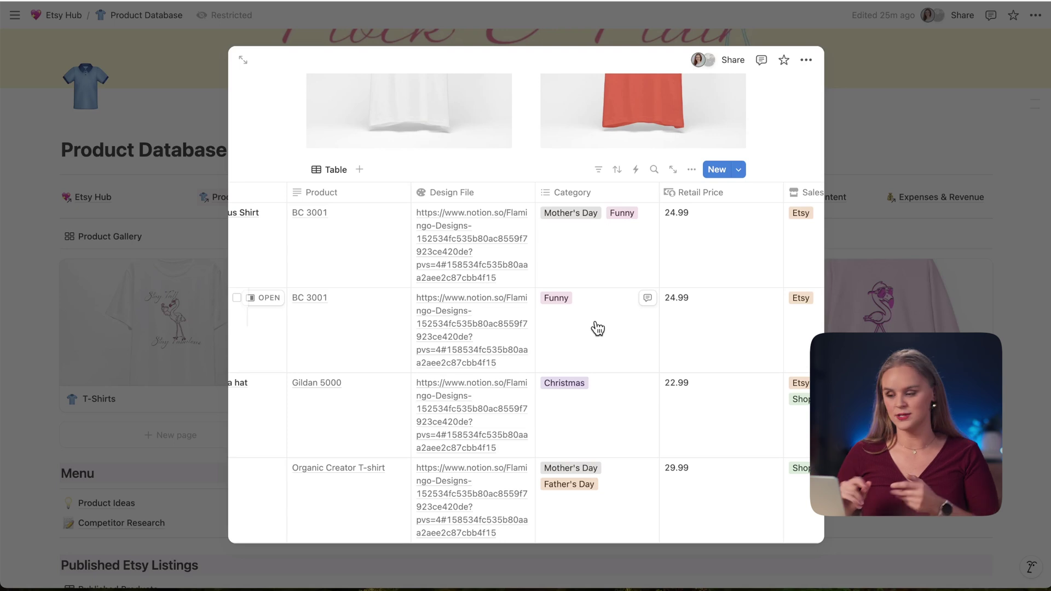
scroll(598, 328, "right", 3)
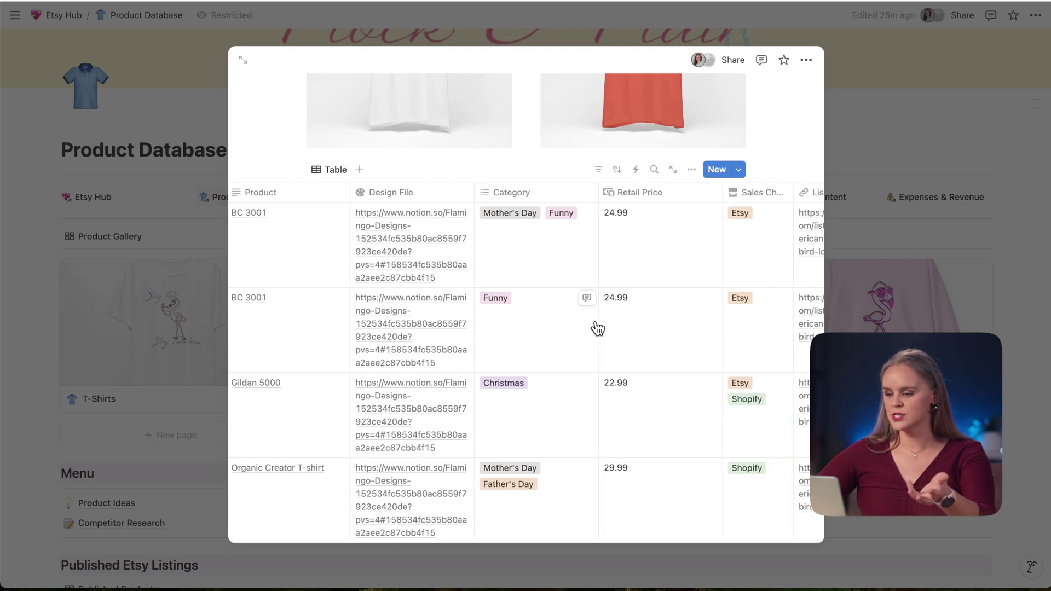
scroll(627, 340, "right", 4)
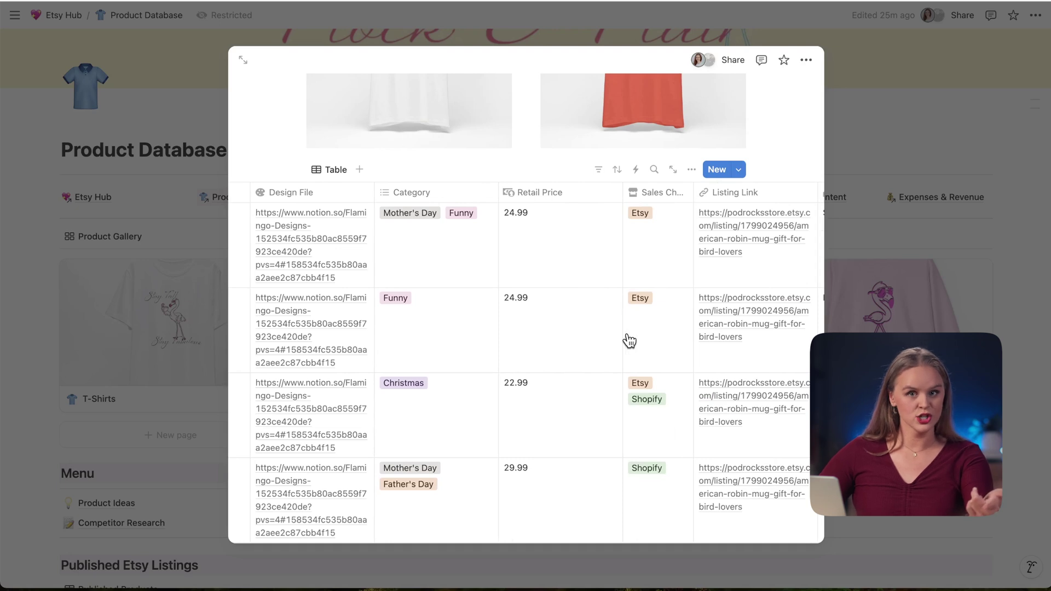
- Examine the remaining columns of the T-Shirts table, from Listing Link across to Print Provider and beyond
scroll(629, 341, "right", 3)
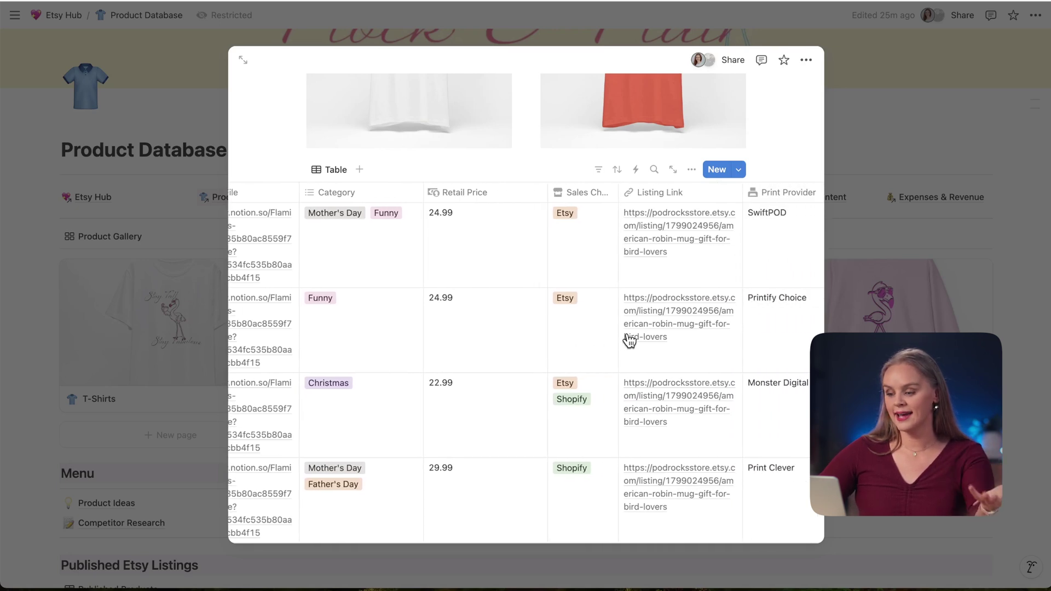
scroll(629, 341, "right", 9)
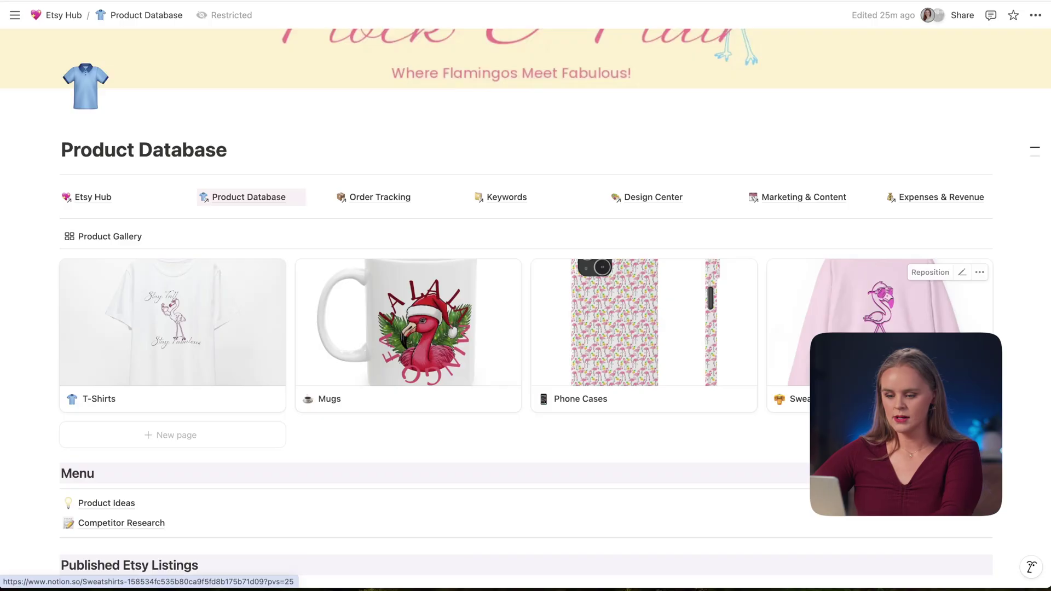
- Open the Product Ideas page from the Product Database menu and view the status options for Flamingo Pattern Socks
scroll(378, 383, "down", 5)
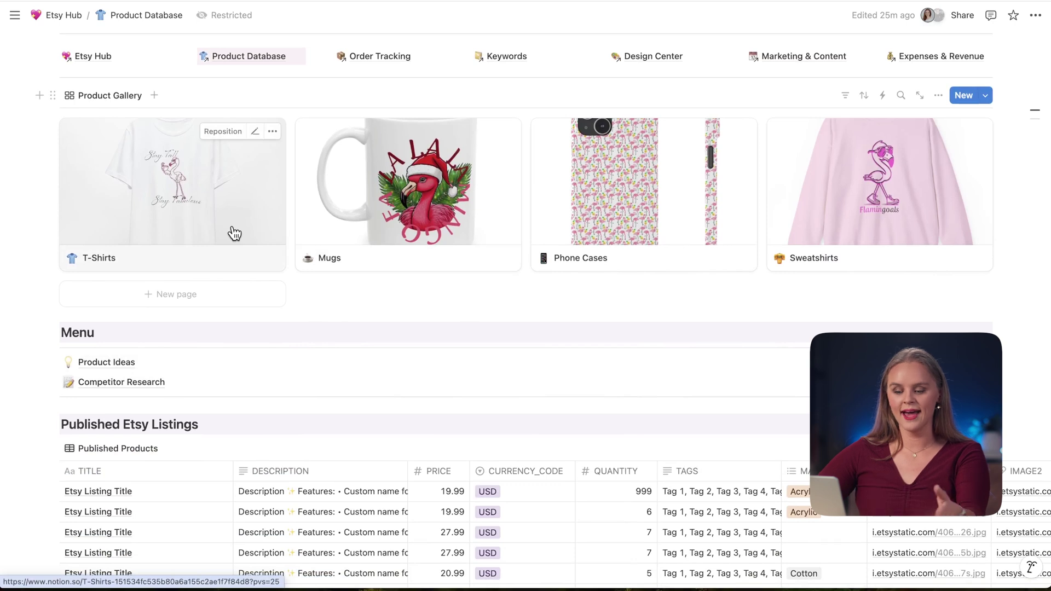
mouse_move(148, 370)
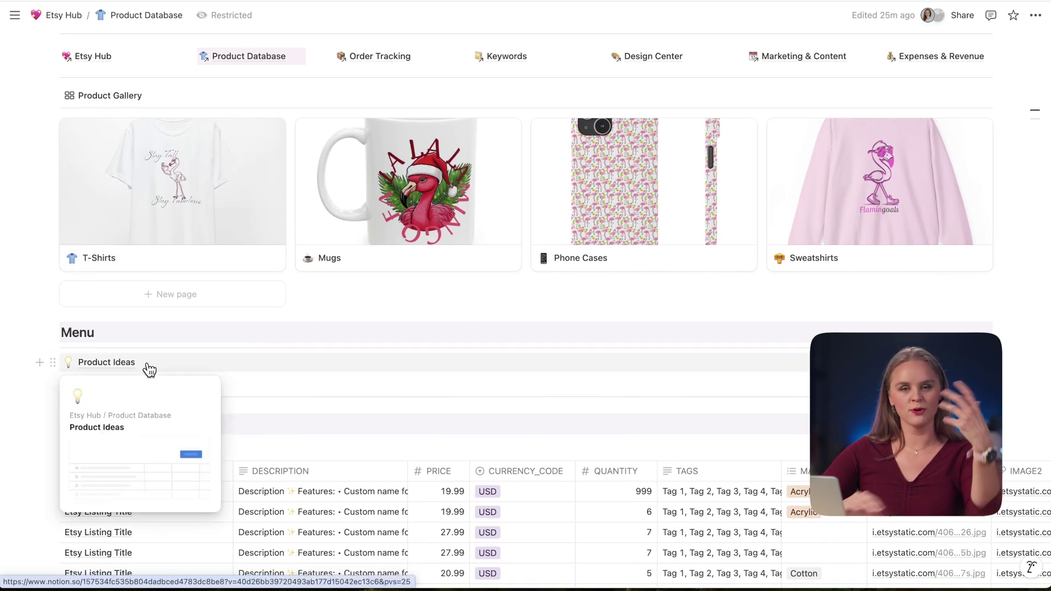
left_click(131, 365)
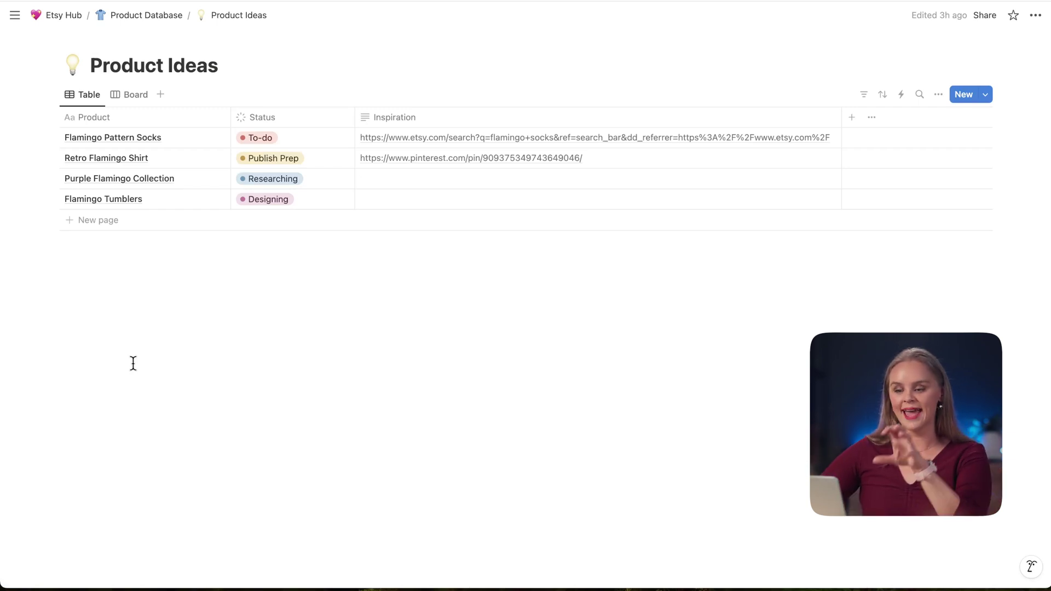
left_click(268, 144)
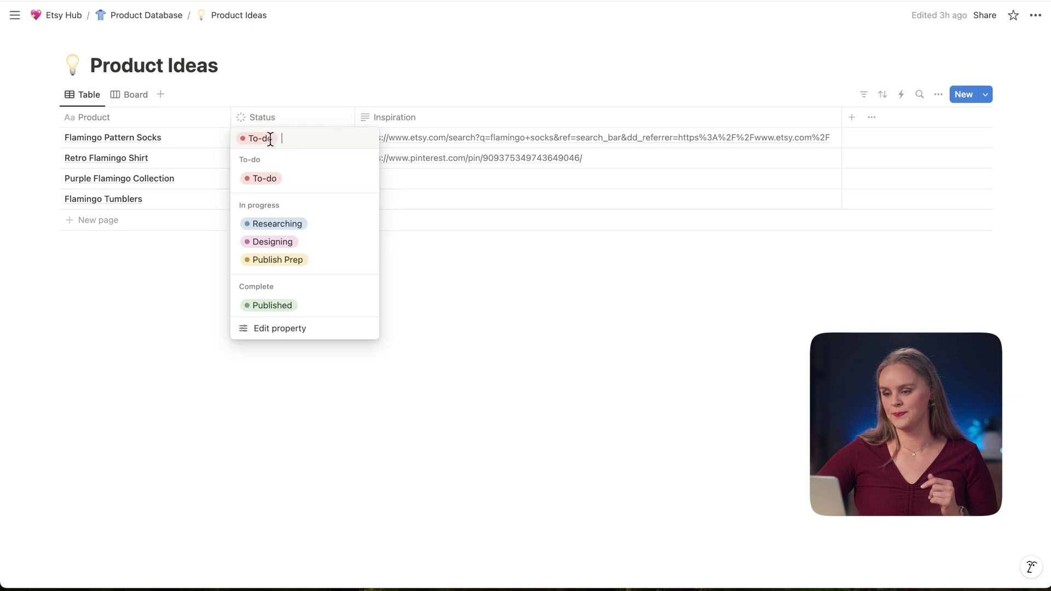
left_click(410, 132)
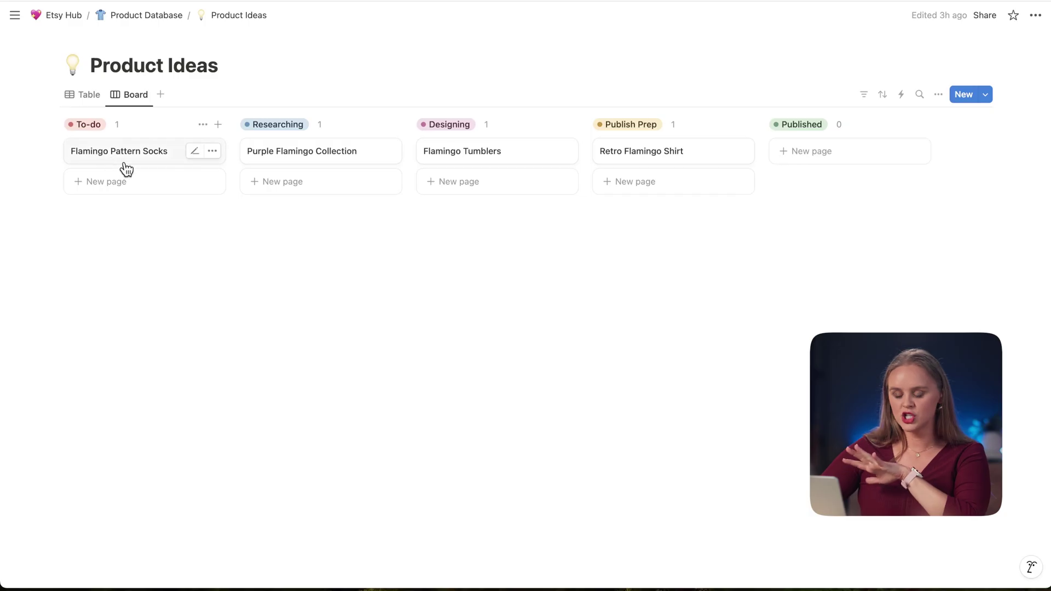
- On the Product Ideas board, open the Purple Flamingo Collection and Flamingo Pattern Socks cards to view their Inspiration and Status properties
left_click(301, 159)
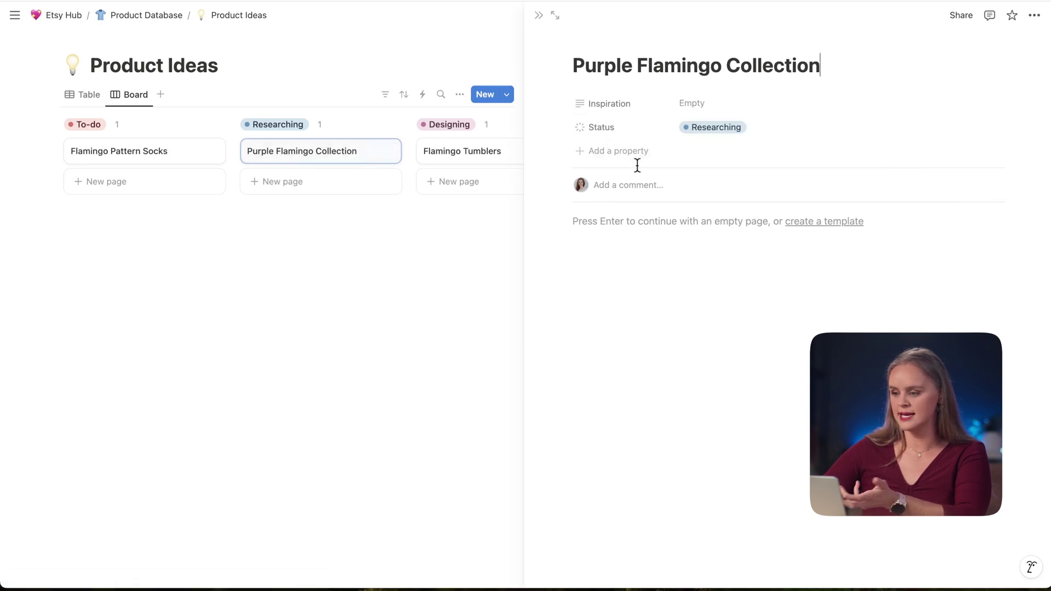
left_click(127, 159)
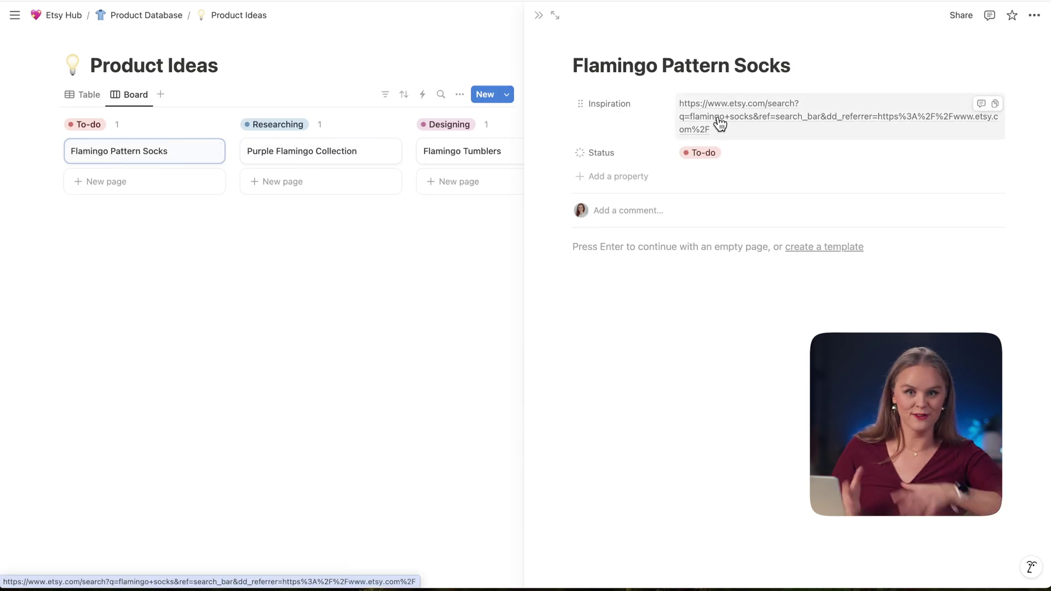
left_click(389, 283)
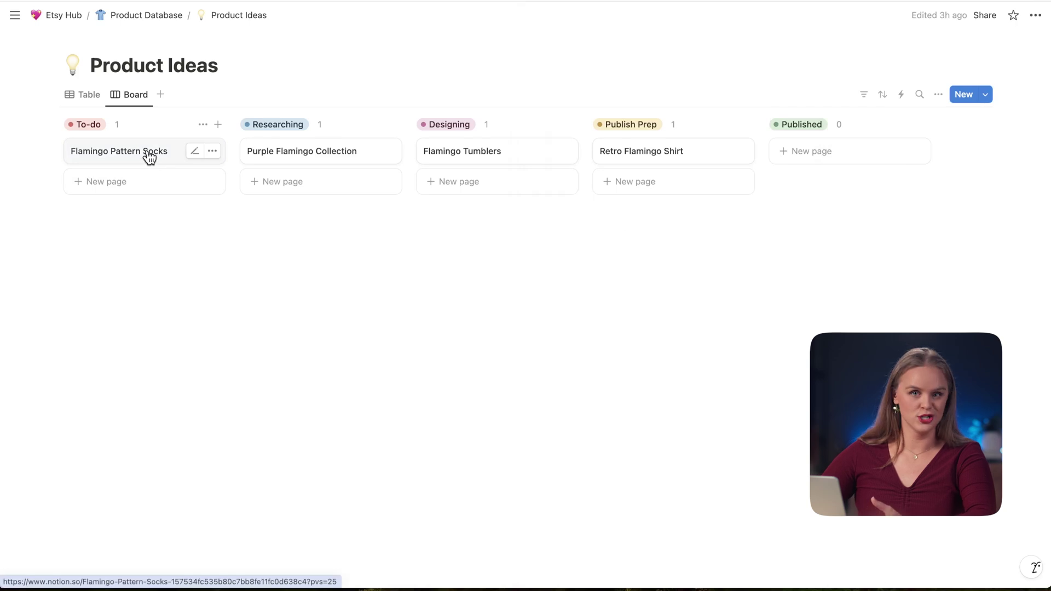
- Move the Flamingo Pattern Socks card from To-do to Researching and on to Designing on the Product Ideas board
left_click_drag(136, 157, 307, 137)
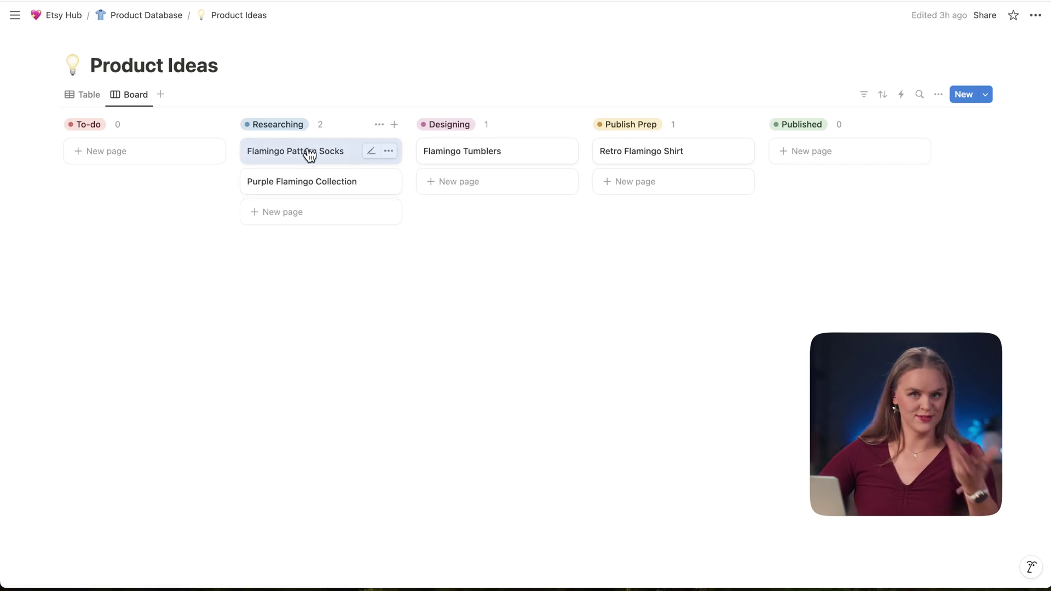
left_click_drag(299, 155, 464, 163)
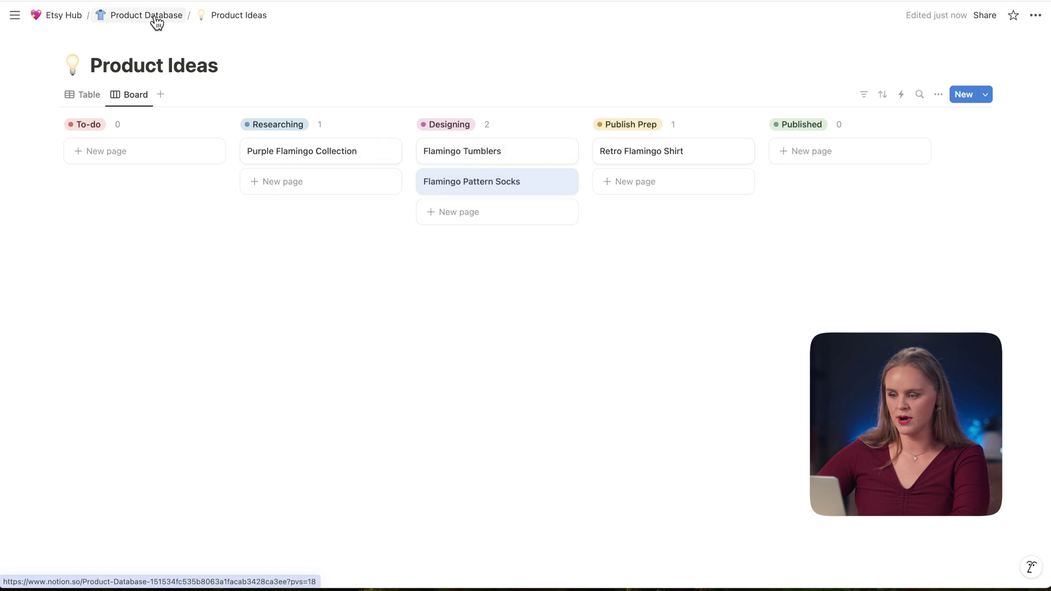
- Return to the Product Database page and open Competitor Research from its menu
left_click(156, 22)
scroll(188, 414, "down", 5)
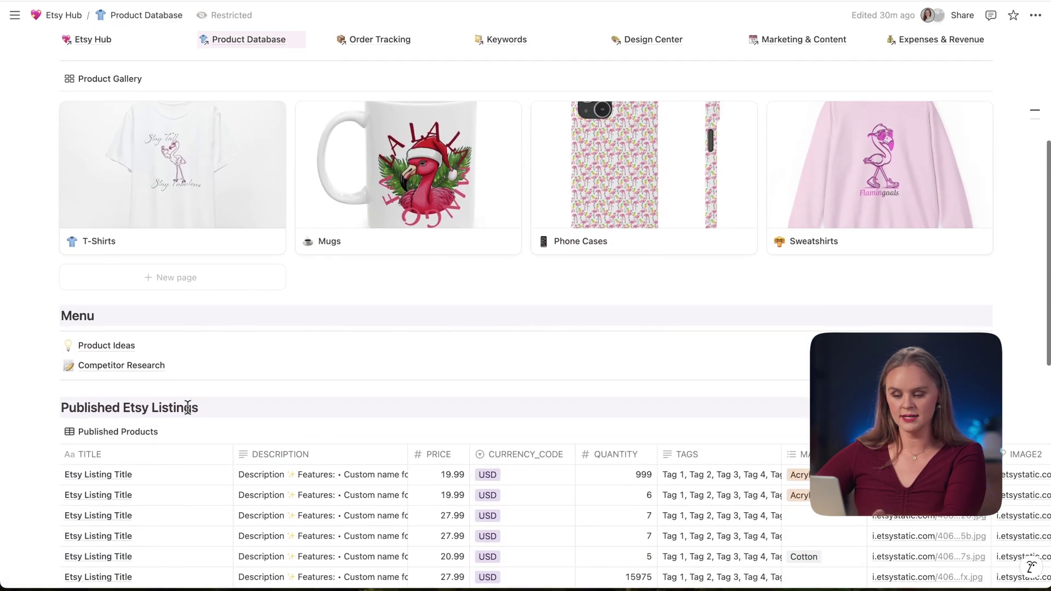
left_click(139, 366)
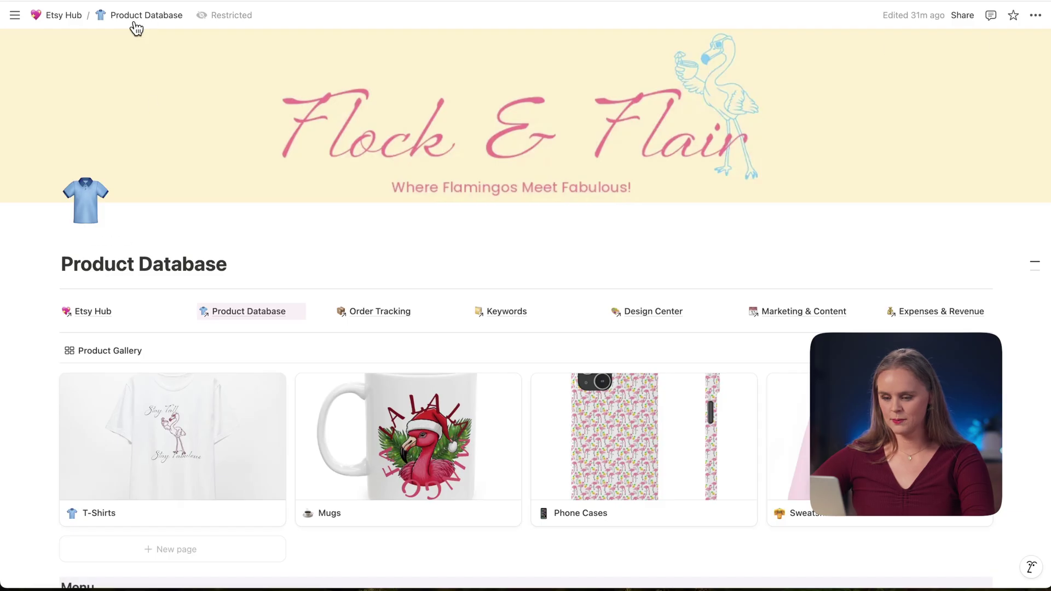
- View the Published Etsy Listings table on the Product Database page
scroll(244, 435, "down", 8)
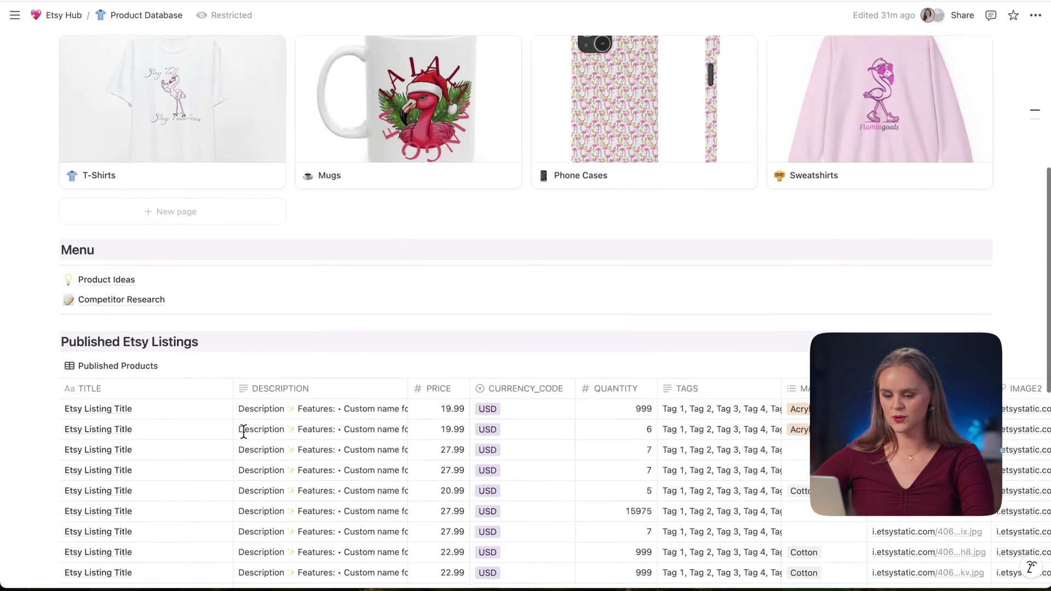
scroll(243, 433, "down", 4)
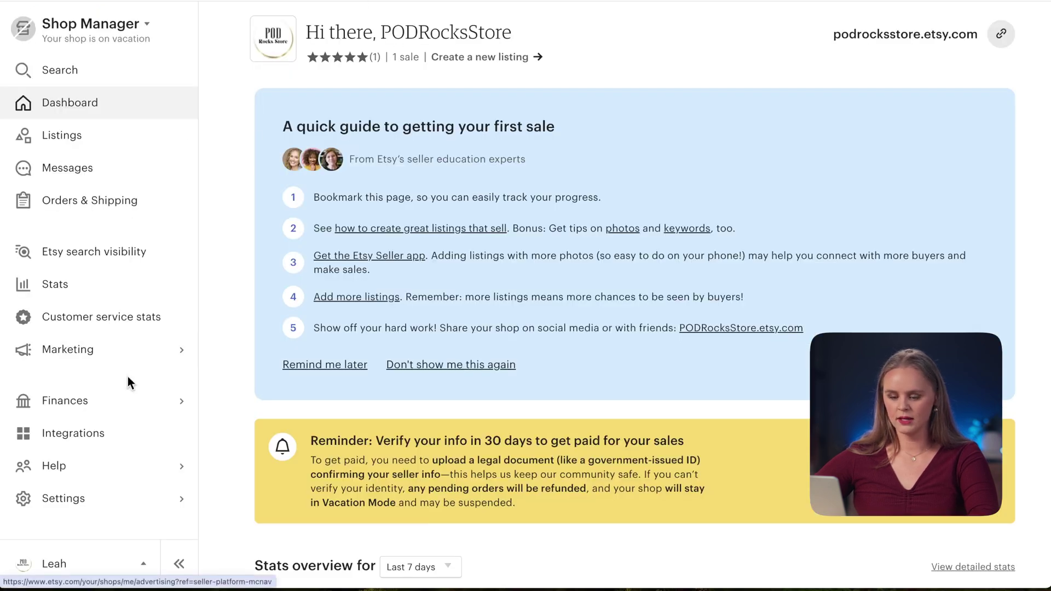
- In Etsy's Shop Manager, open Download Data under the shop's Options settings and find the Currently for Sale Listings CSV download
left_click(76, 498)
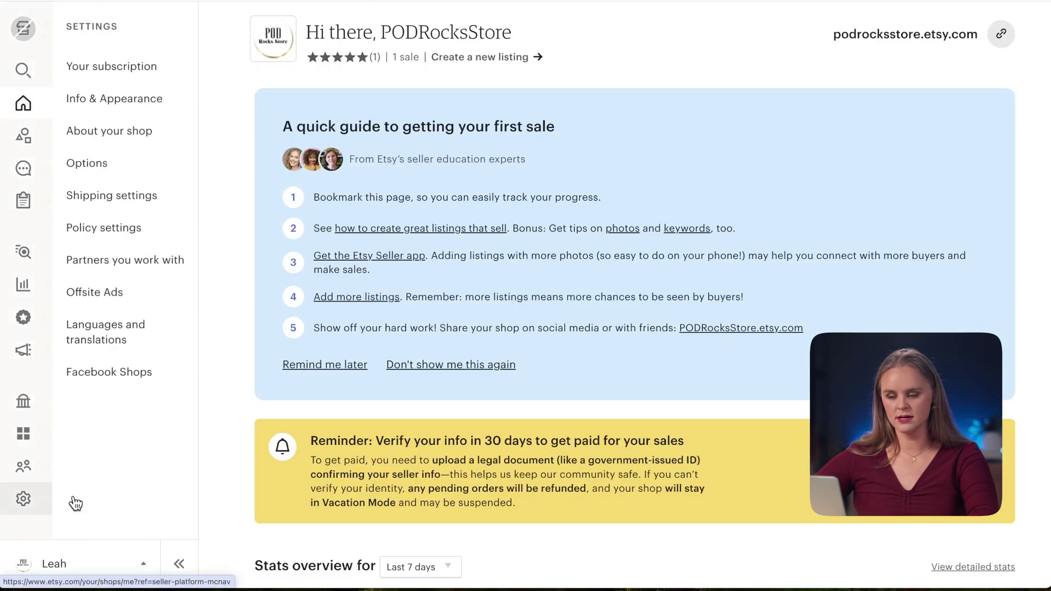
left_click(84, 165)
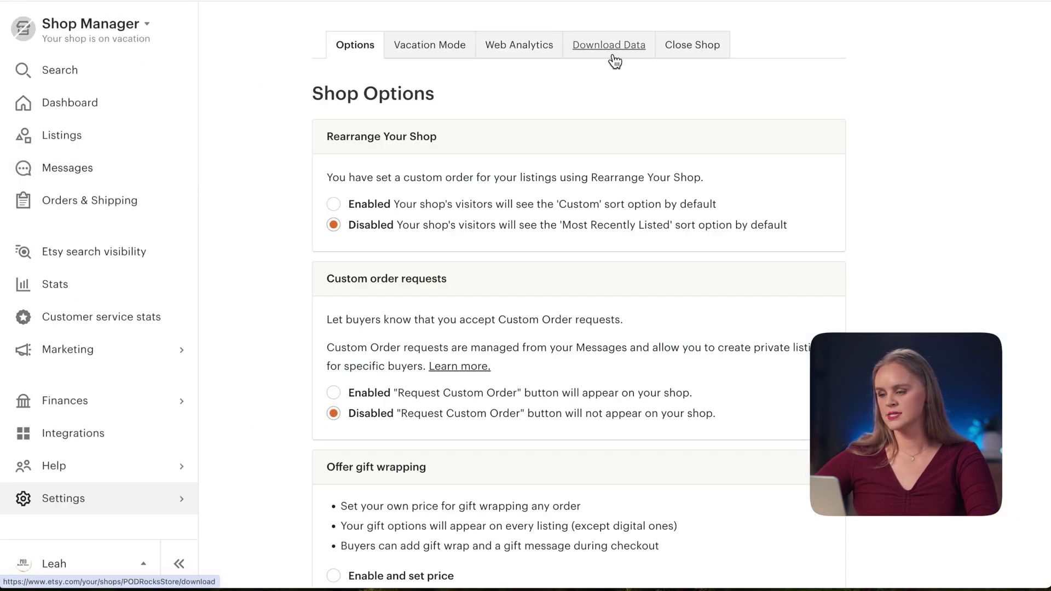
left_click(611, 54)
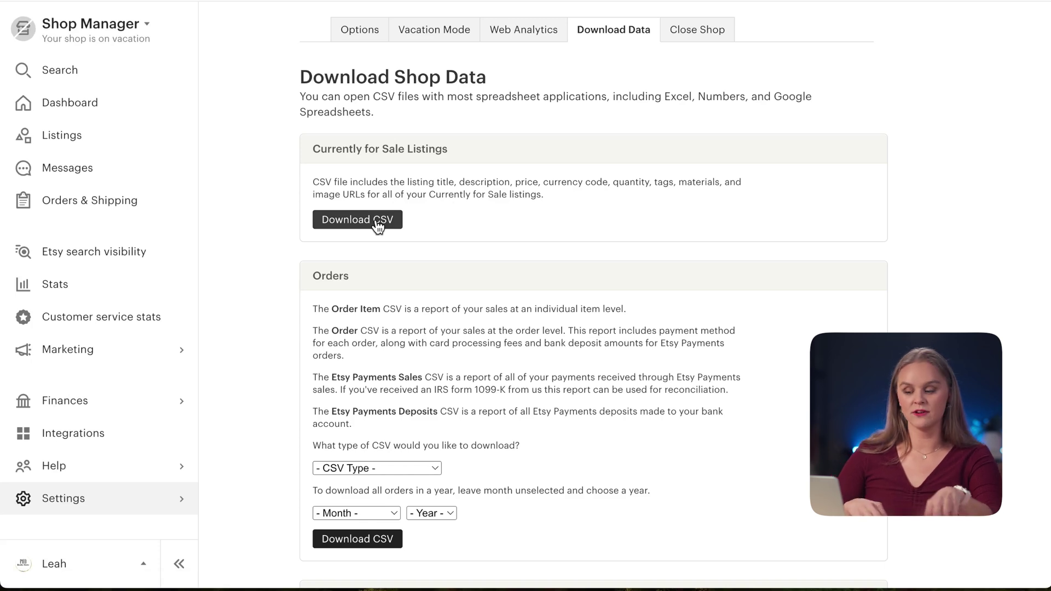
scroll(414, 287, "down", 1)
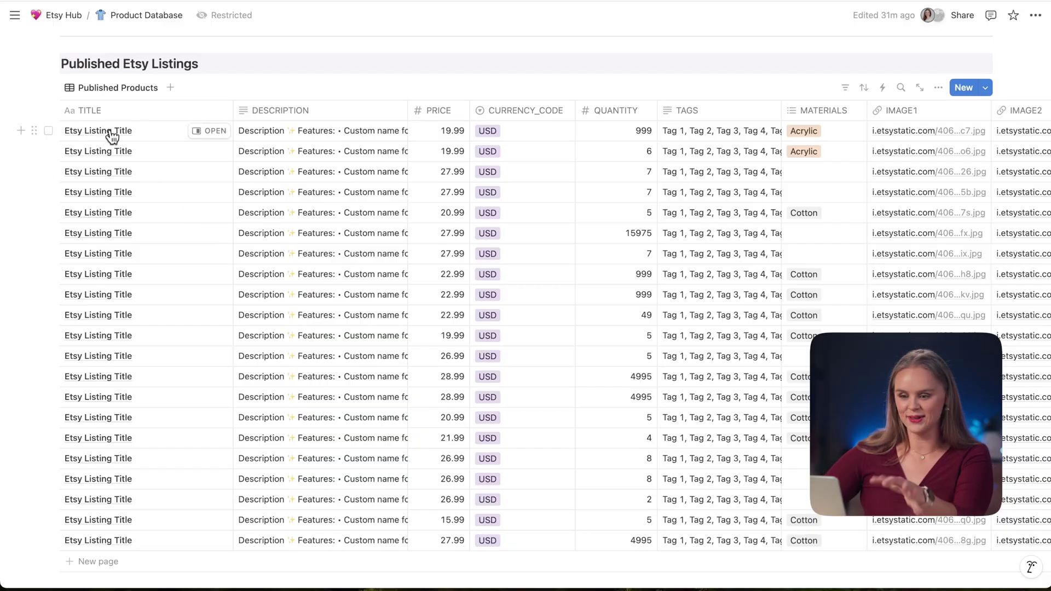
- View the first published listing's full description and examine the table's tags, materials, image and variation columns
left_click(324, 136)
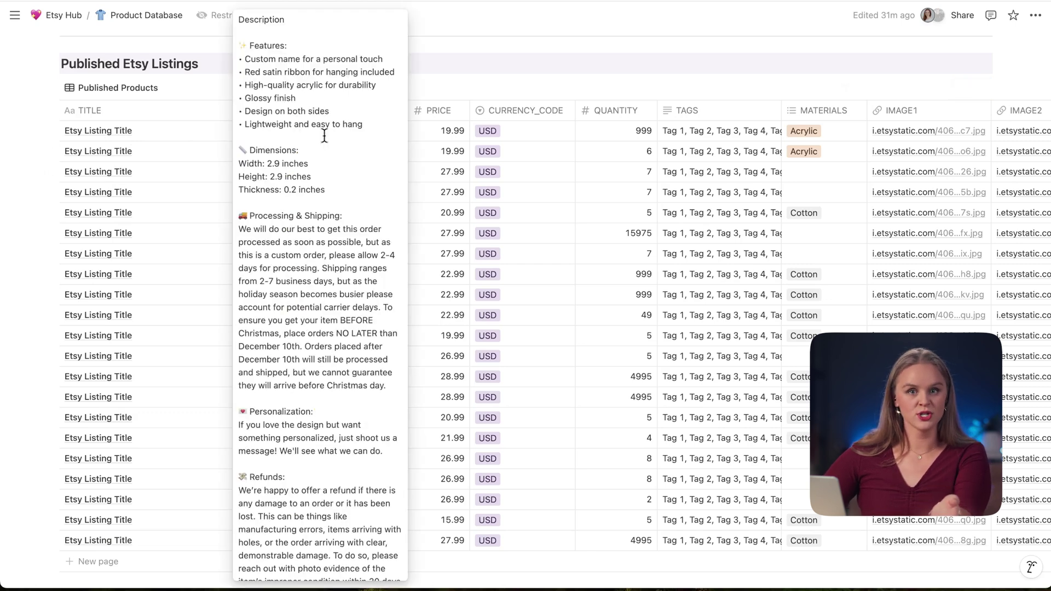
left_click(424, 134)
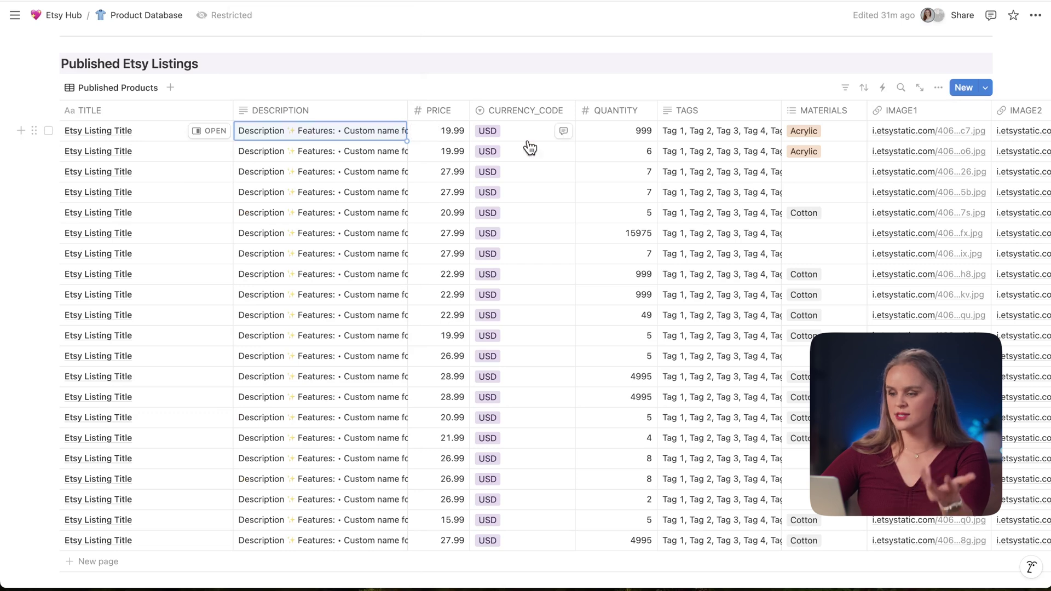
scroll(678, 159, "right", 4)
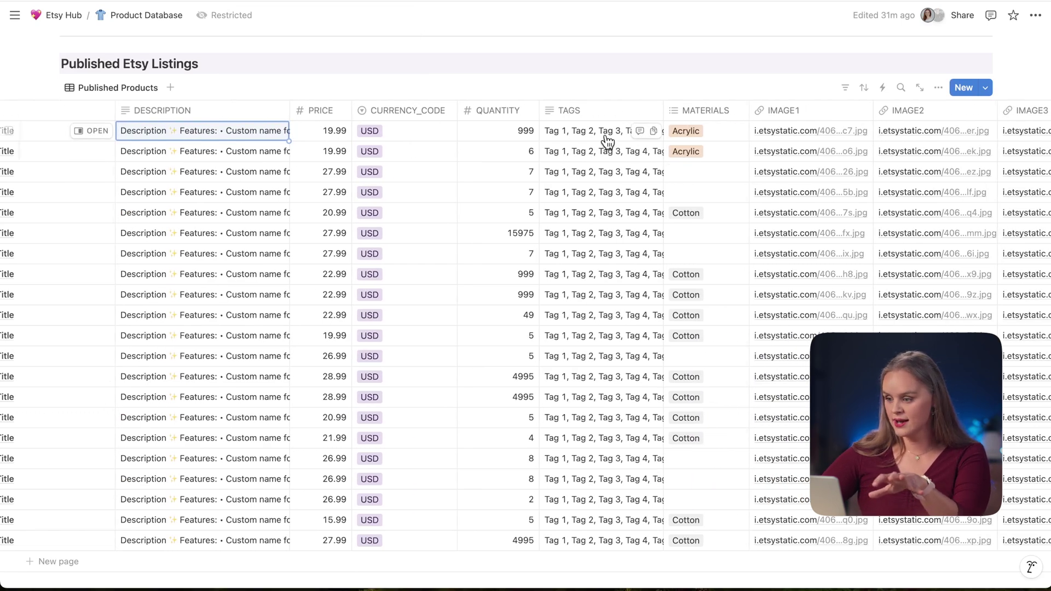
scroll(607, 142, "right", 15)
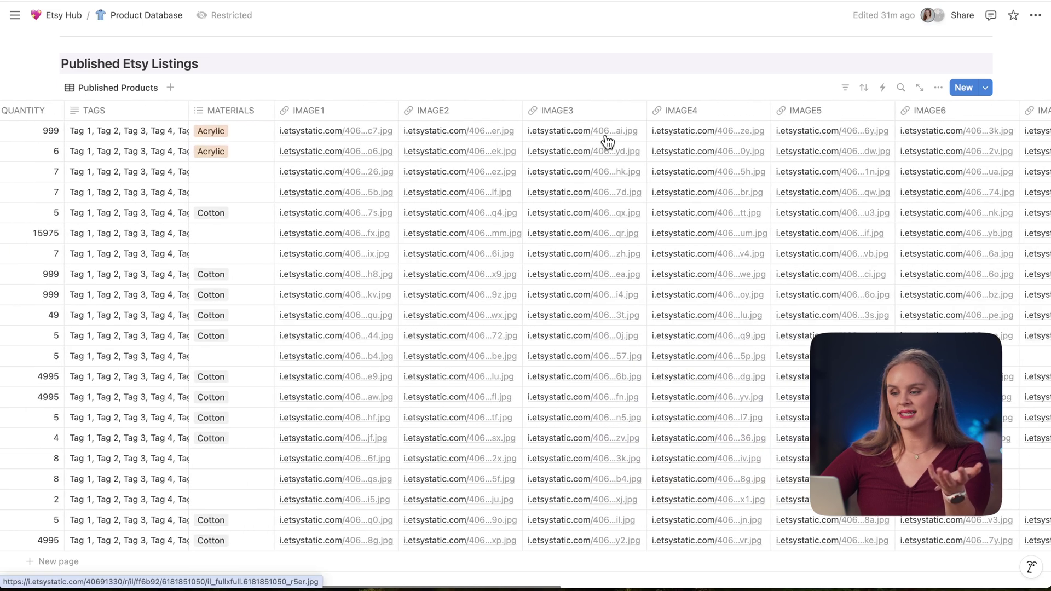
scroll(608, 142, "right", 5)
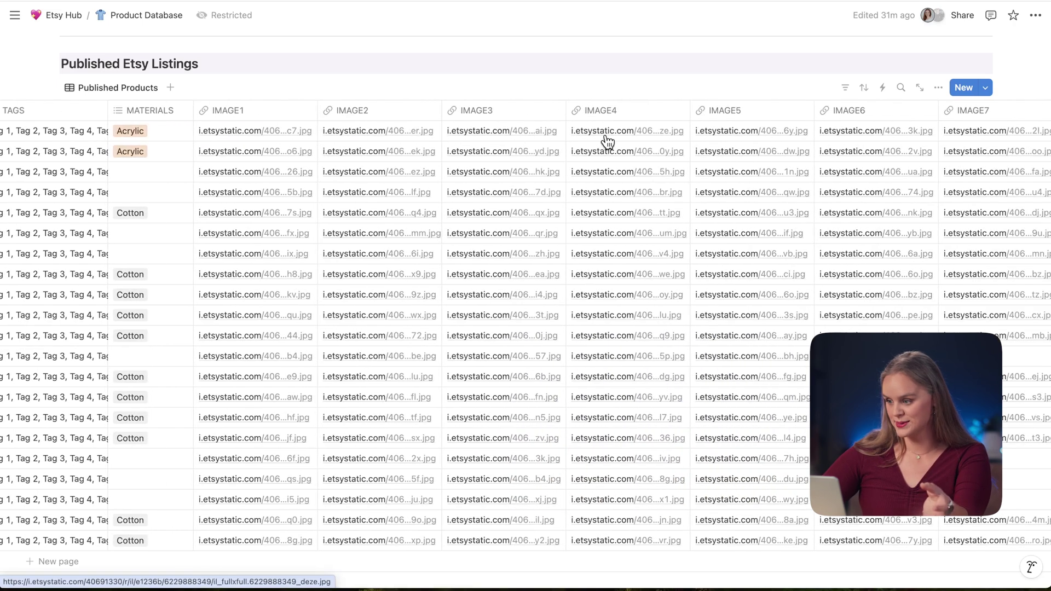
scroll(608, 142, "right", 20)
scroll(607, 142, "right", 10)
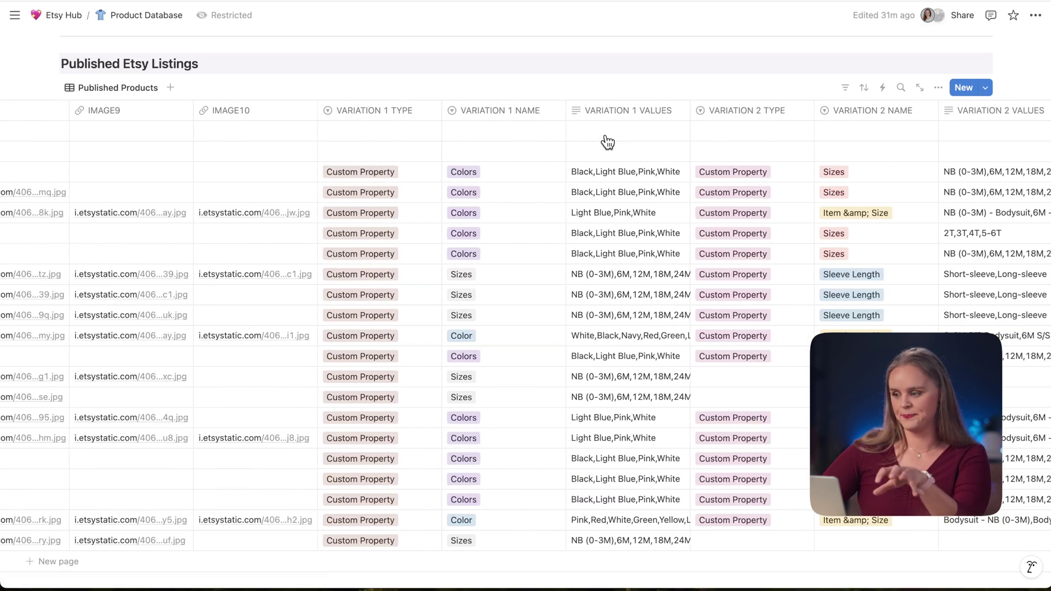
scroll(608, 143, "left", 20)
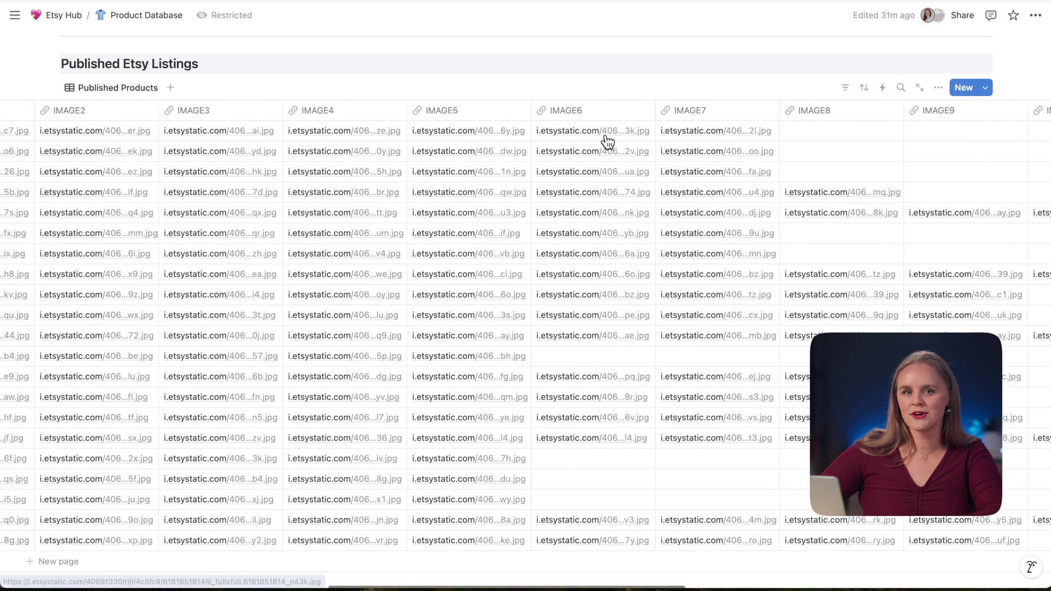
scroll(607, 142, "left", 3)
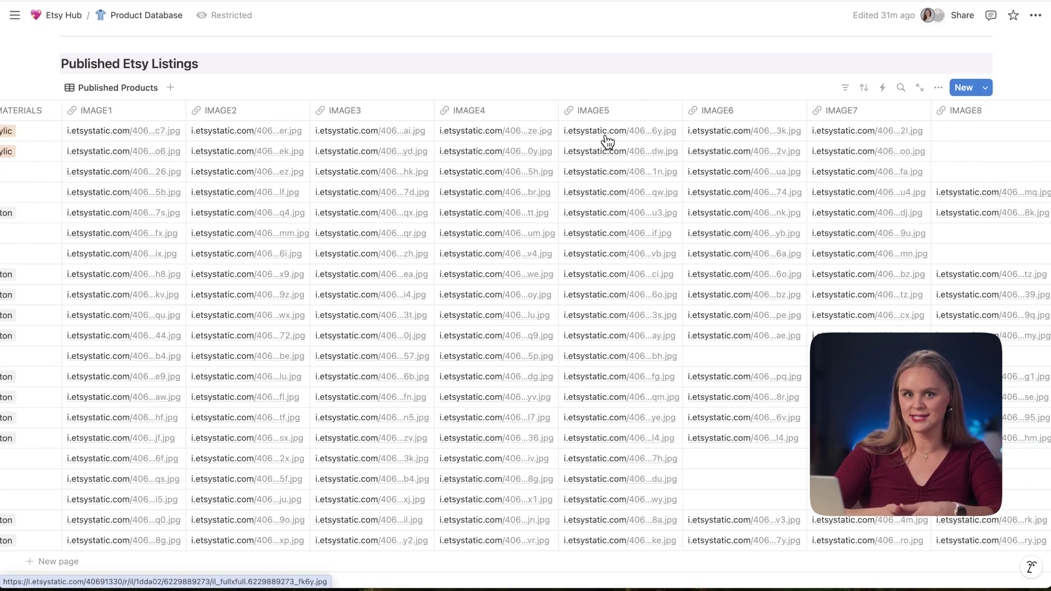
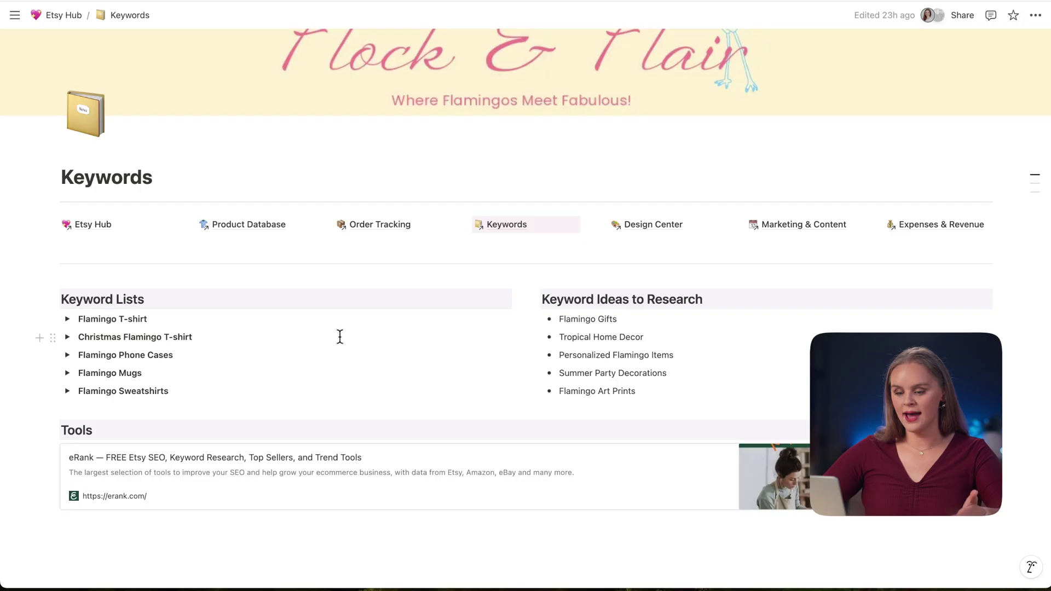
- Expand the Flamingo T-shirt and Christmas Flamingo T-shirt lists under Keyword Lists on the Keywords page
scroll(340, 336, "down", 1)
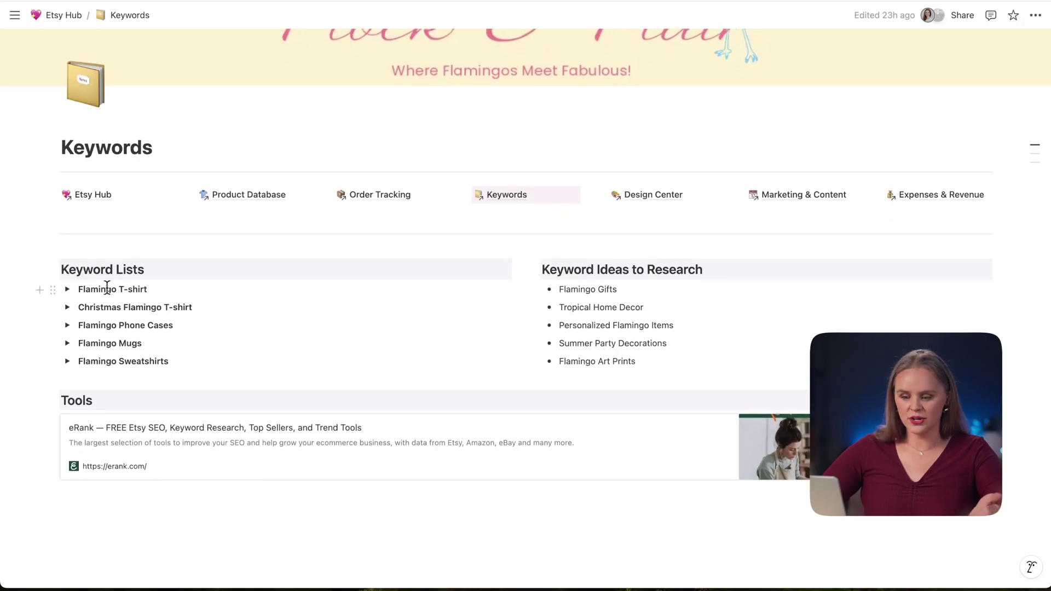
left_click(68, 289)
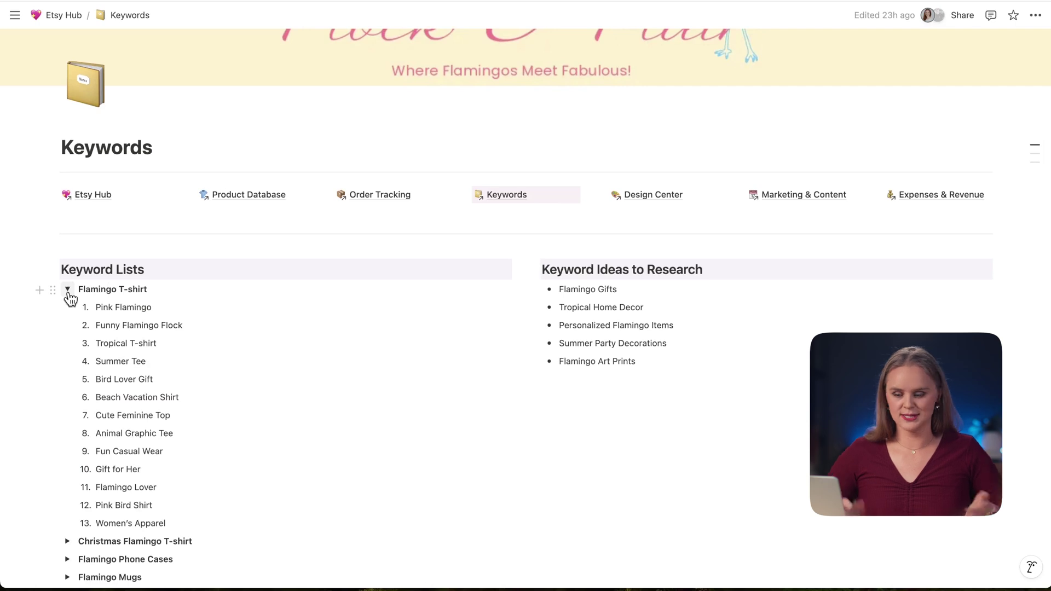
scroll(70, 351, "down", 2)
left_click(67, 496)
scroll(66, 495, "down", 5)
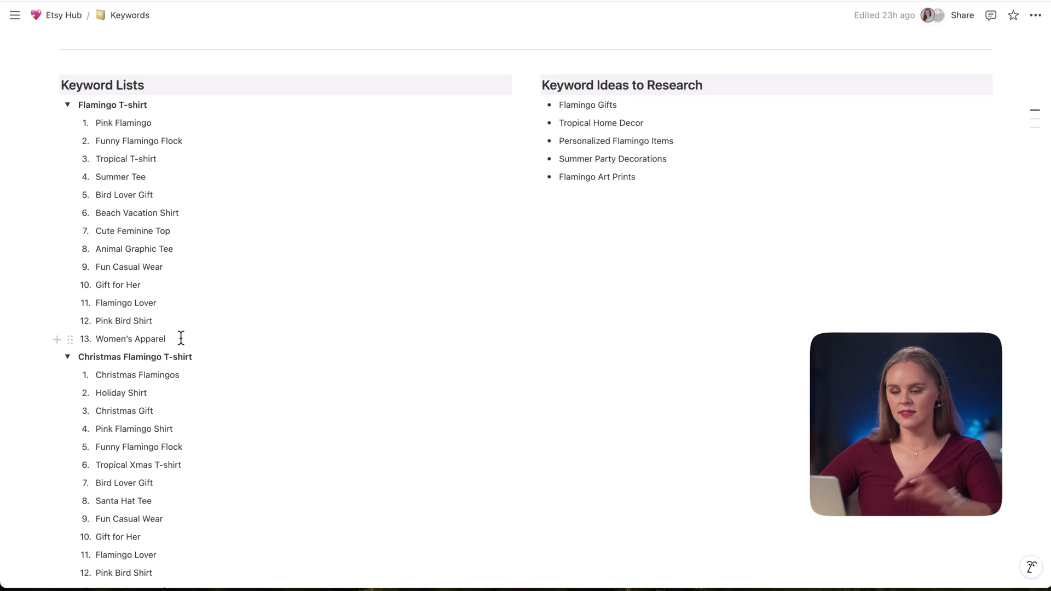
- Highlight the Flamingo T-shirt keywords from Pink Flamingo to Women's Apparel, and view the eRank link under Tools
left_click_drag(174, 338, 96, 123)
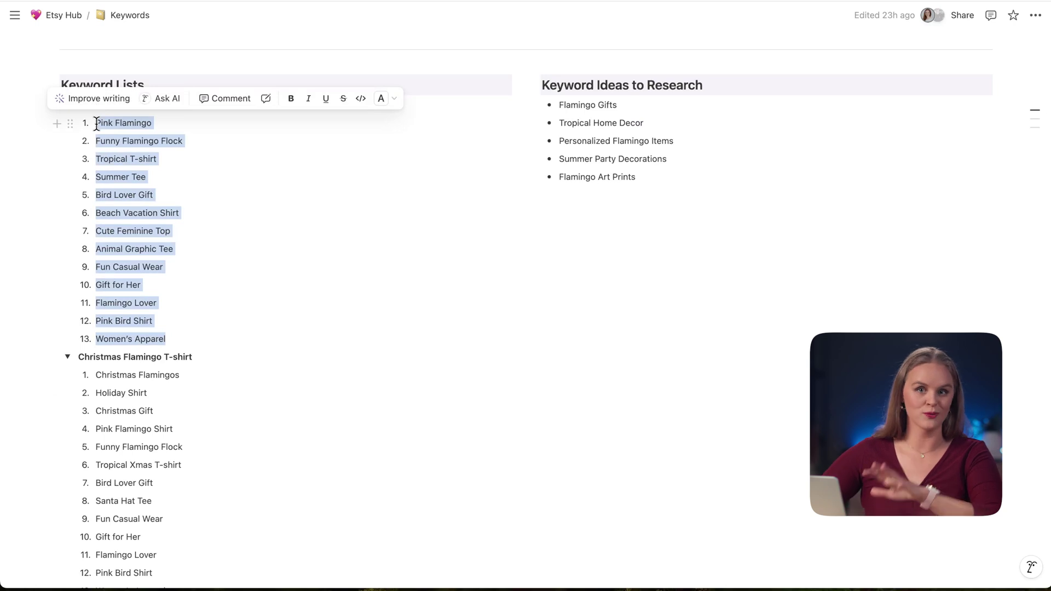
left_click(196, 135)
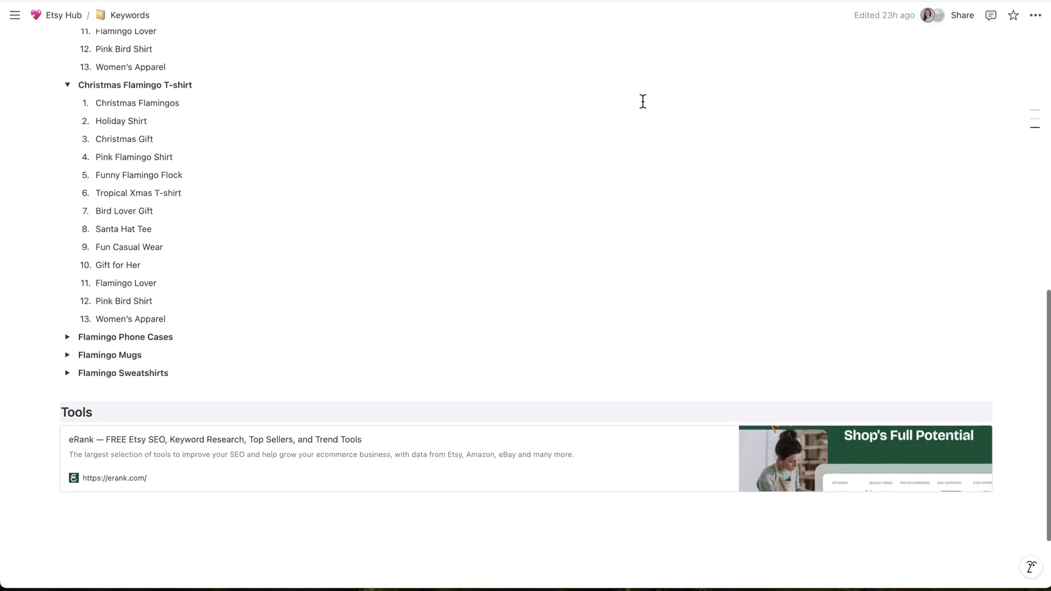
scroll(640, 100, "down", 2)
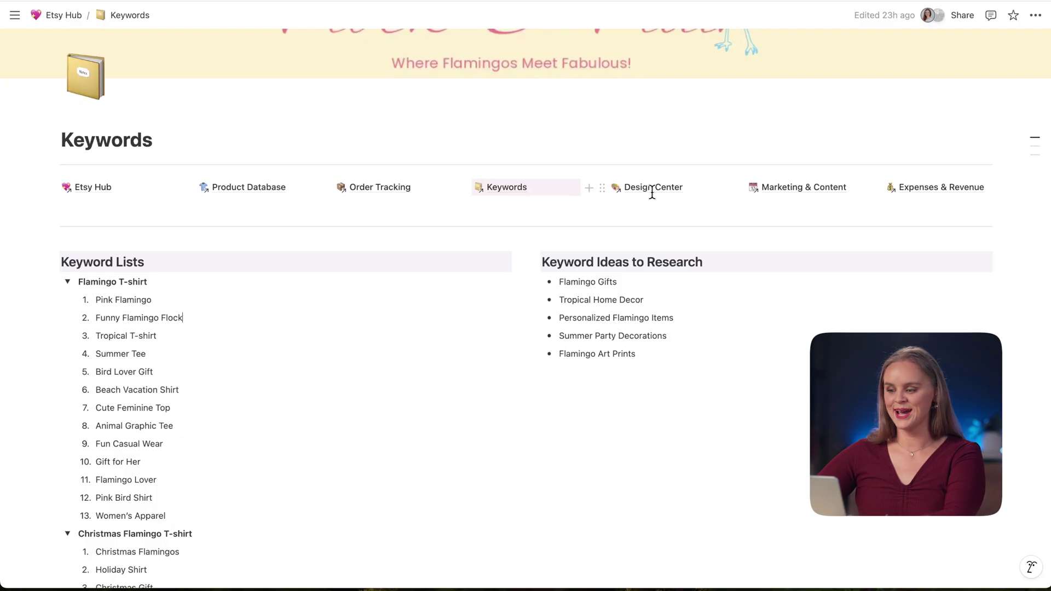
- Open the Design Center page and view its Brand Colors, Logos and Typography sections
left_click(651, 186)
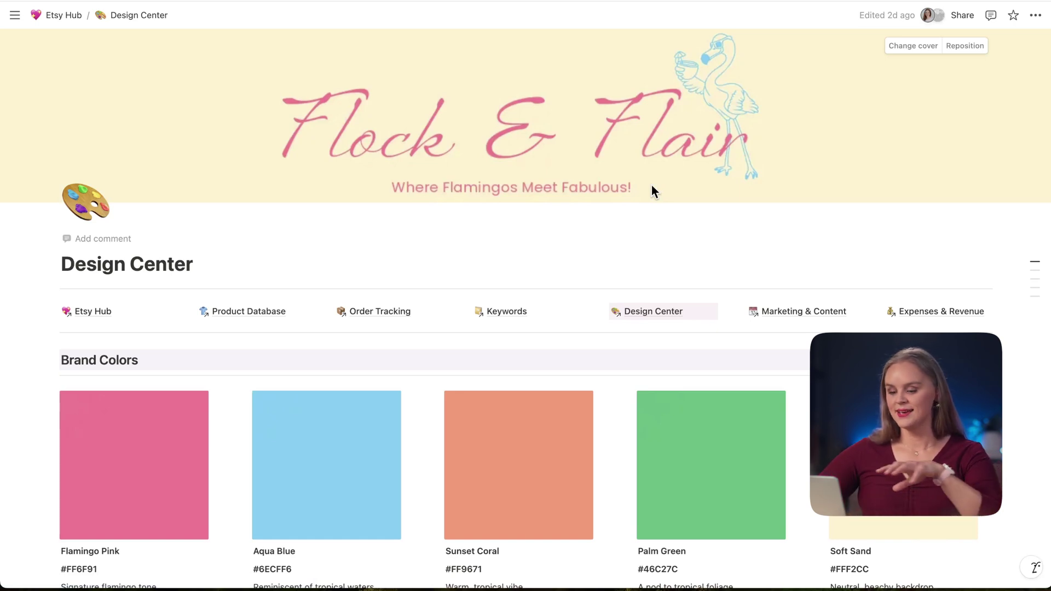
scroll(651, 185, "down", 3)
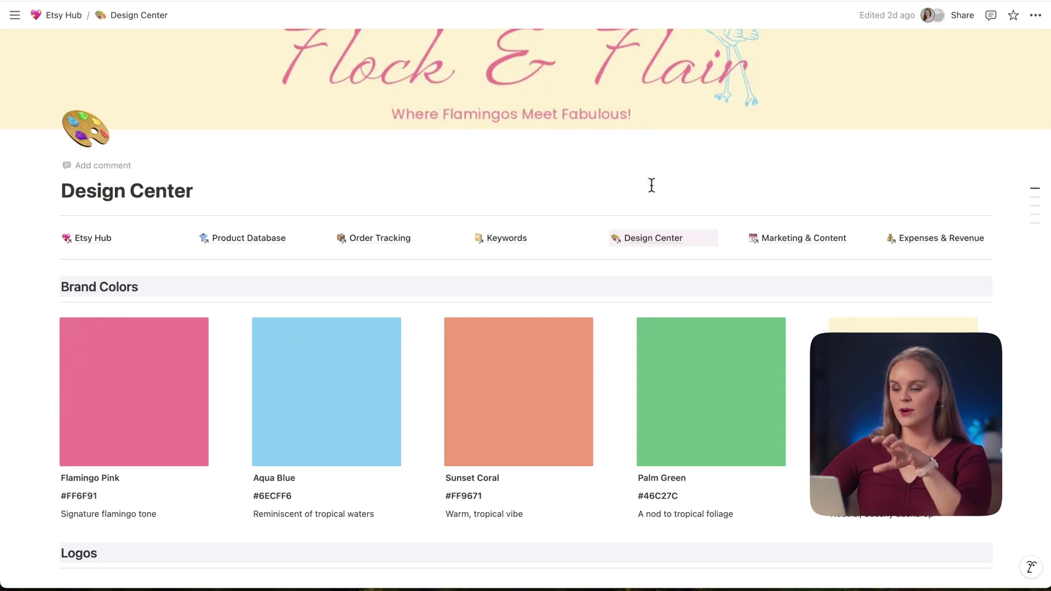
scroll(652, 185, "down", 2)
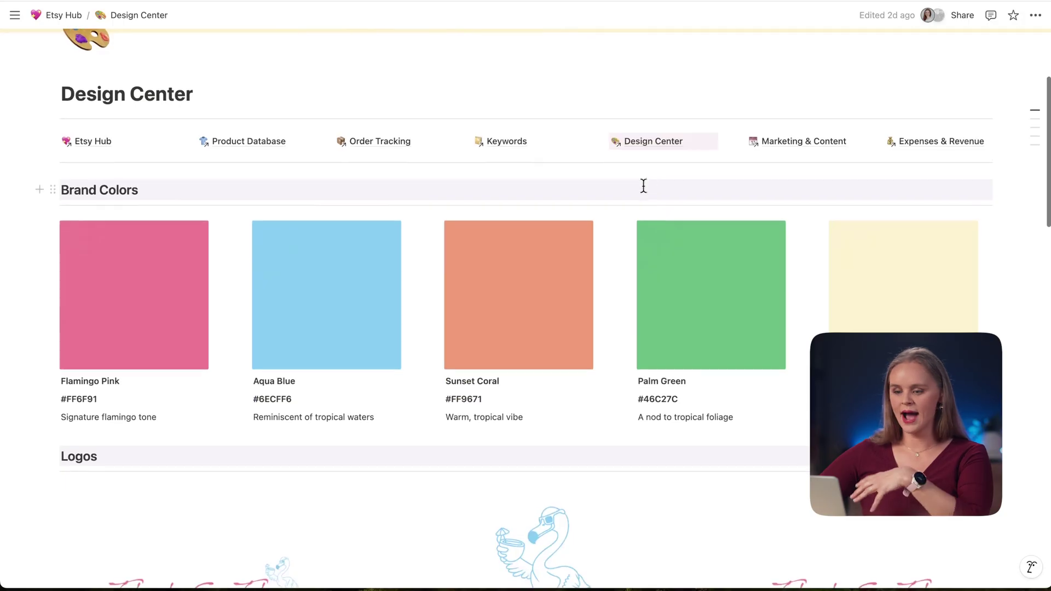
scroll(192, 276, "down", 1)
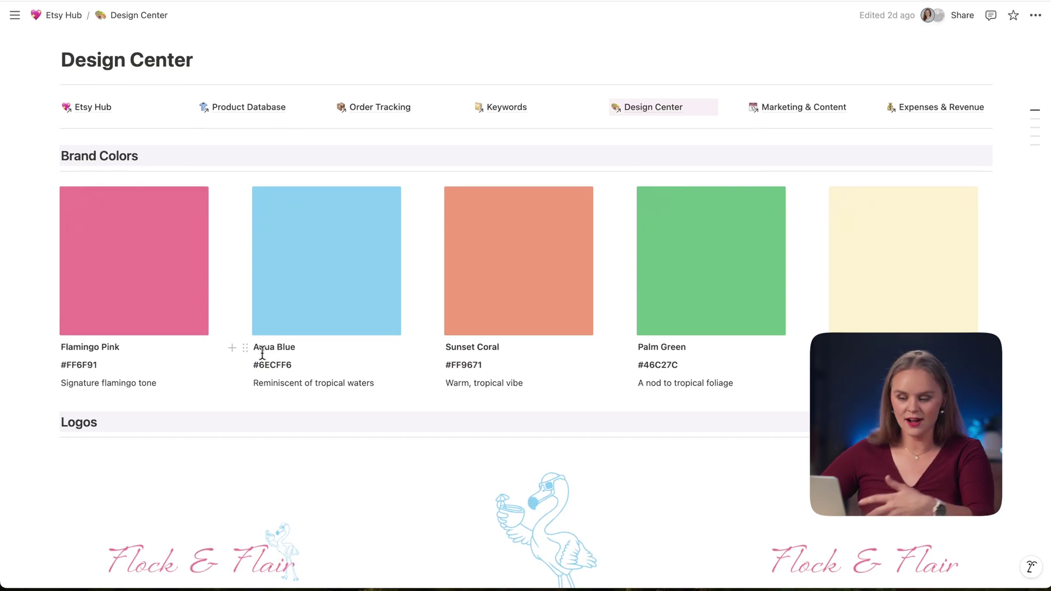
scroll(286, 378, "down", 1)
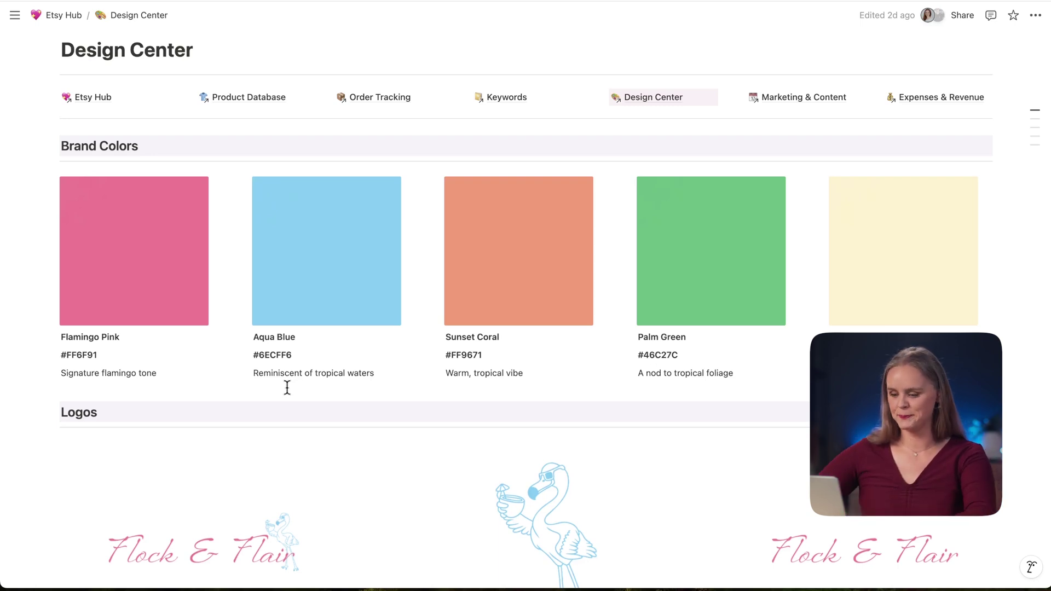
scroll(286, 386, "down", 5)
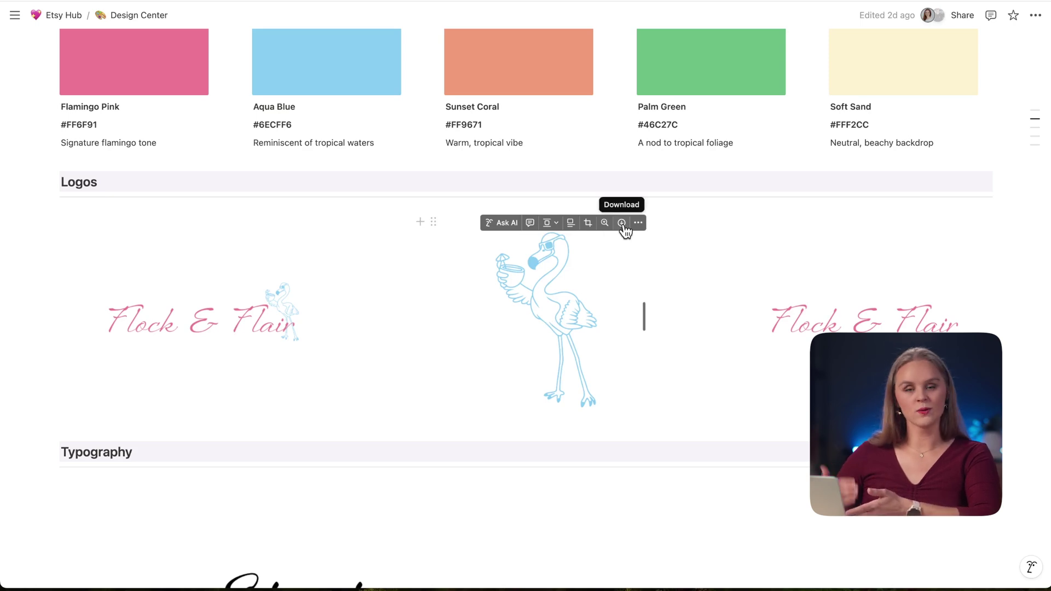
scroll(625, 230, "down", 5)
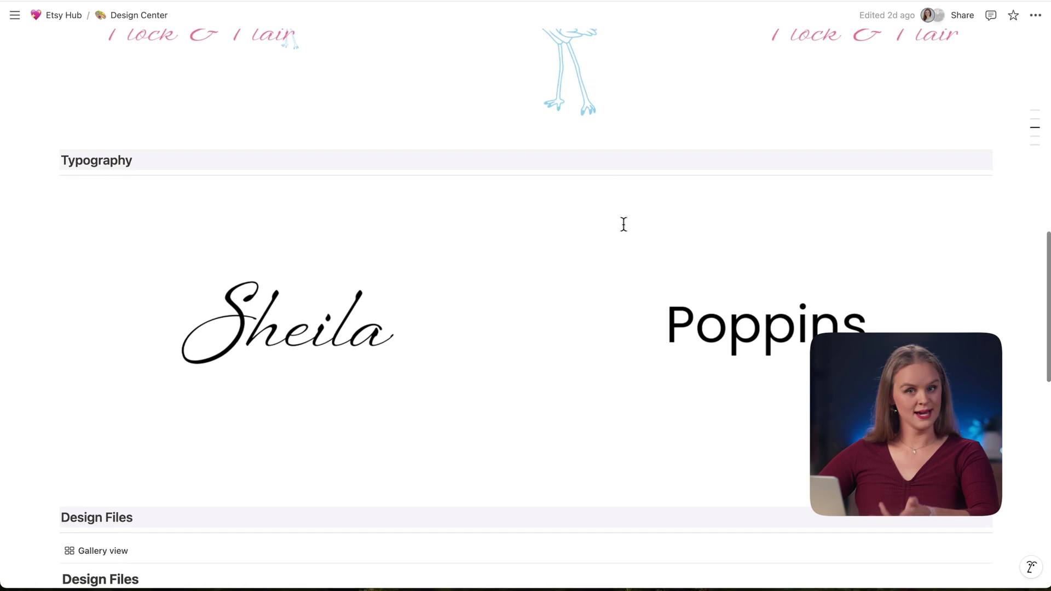
- Find the Design Files gallery in the Design Center, then open the Patterns entry and look through its pattern images
scroll(623, 224, "down", 3)
scroll(623, 224, "down", 4)
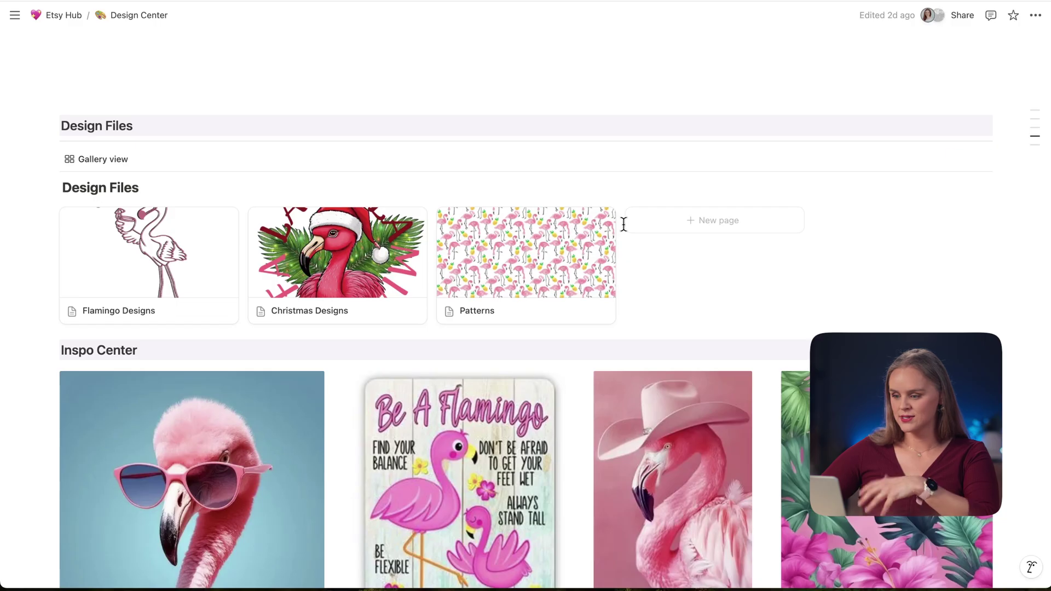
left_click(510, 283)
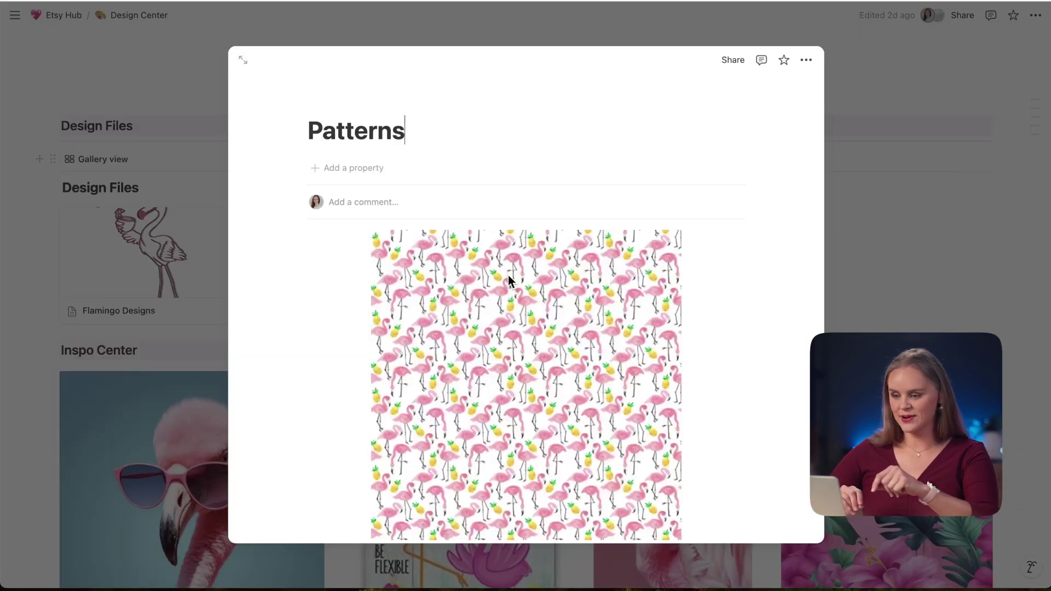
scroll(509, 277, "down", 10)
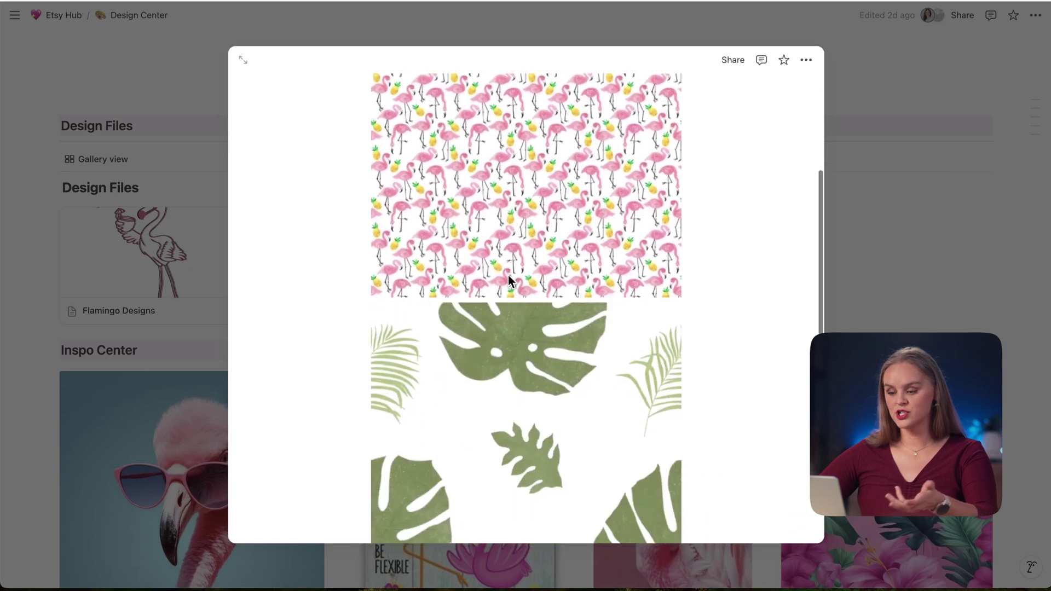
scroll(510, 281, "down", 4)
- Examine the December 2024 Marketing & Content Calendar on the Marketing & Content page
scroll(507, 277, "down", 1)
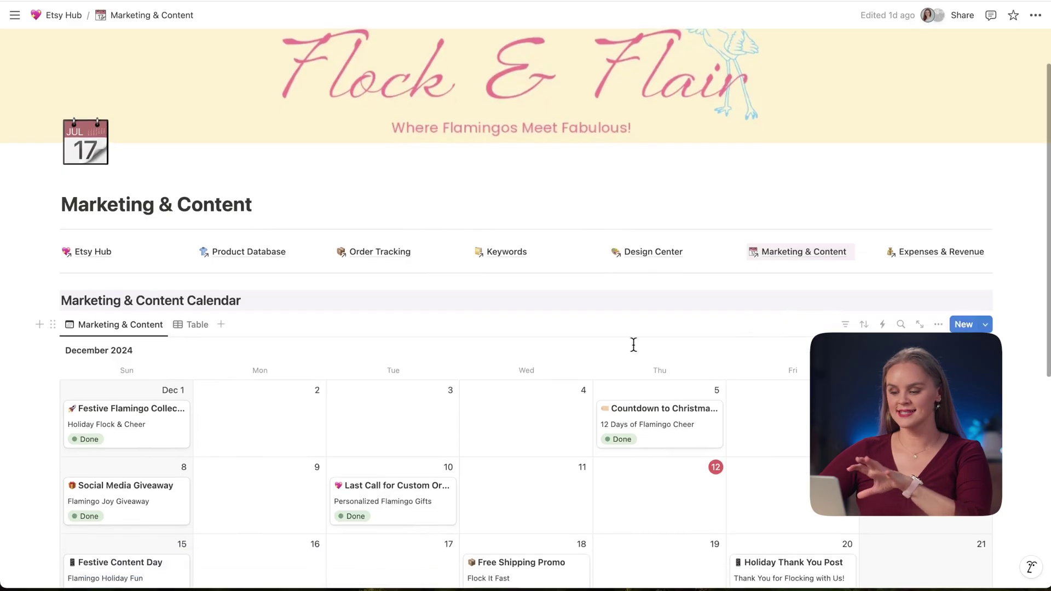
scroll(633, 348, "down", 3)
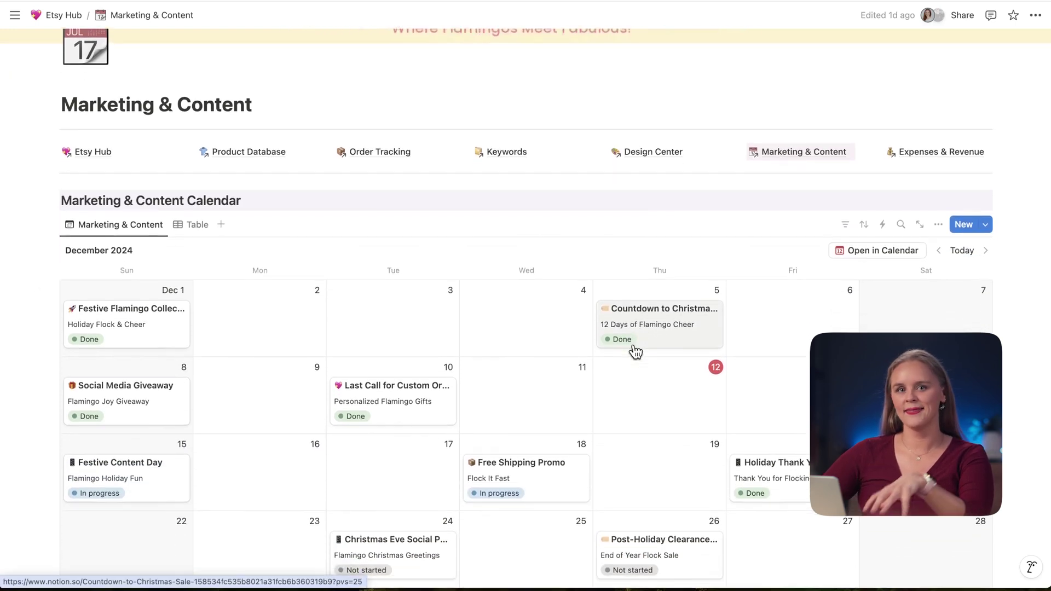
scroll(635, 350, "down", 3)
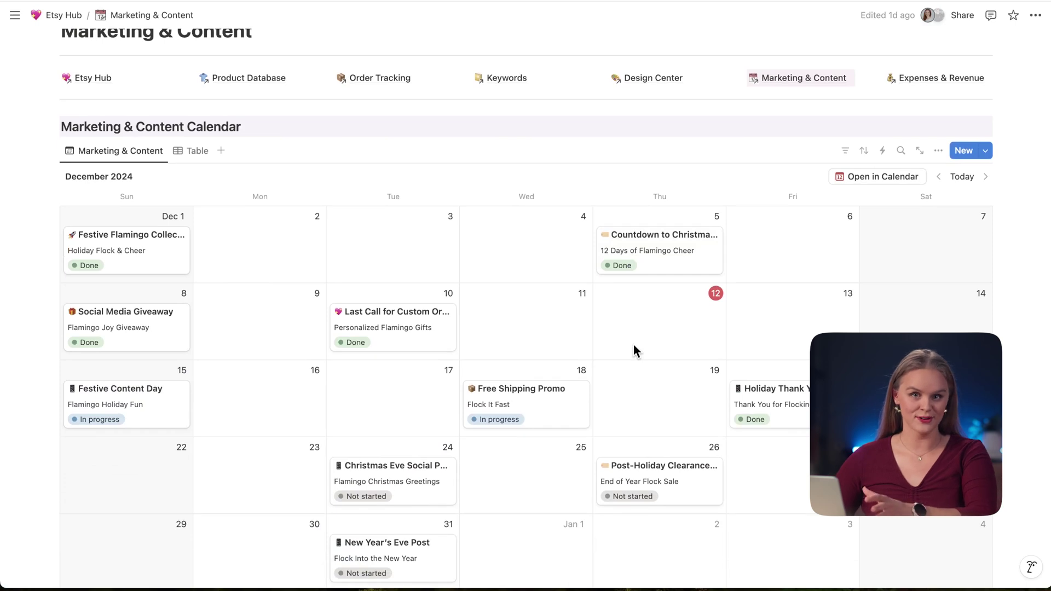
scroll(634, 350, "down", 3)
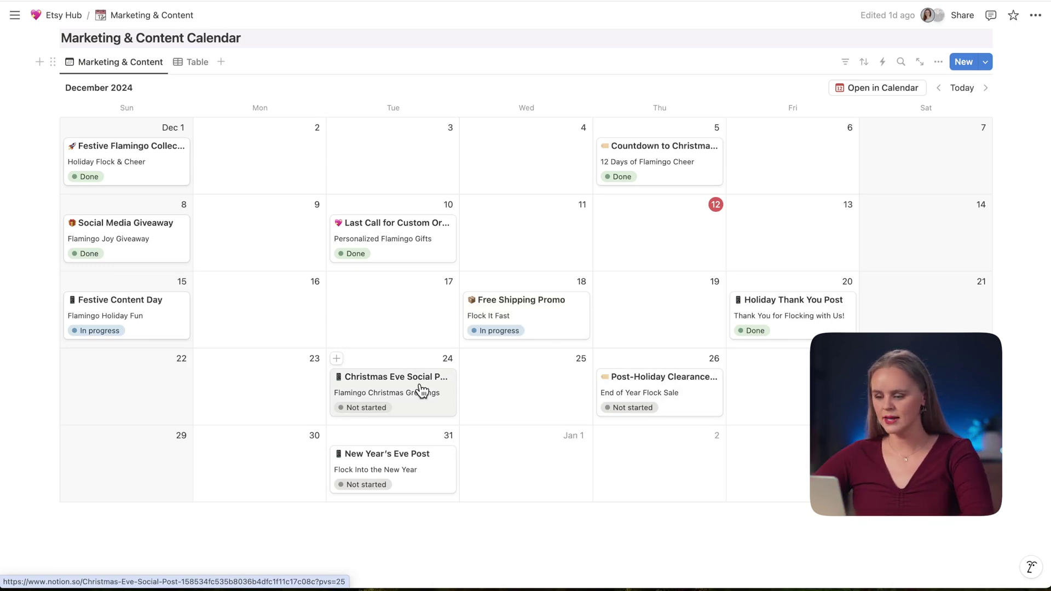
- Open the Christmas Eve Social Post calendar entry, highlight its Details text and read its planned content
left_click(396, 392)
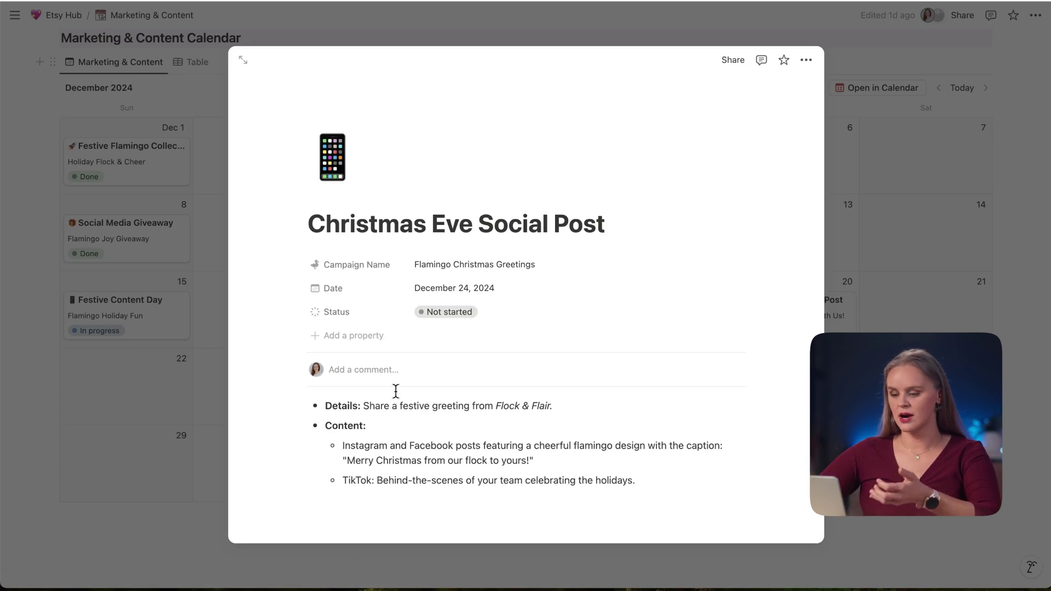
left_click_drag(366, 405, 550, 407)
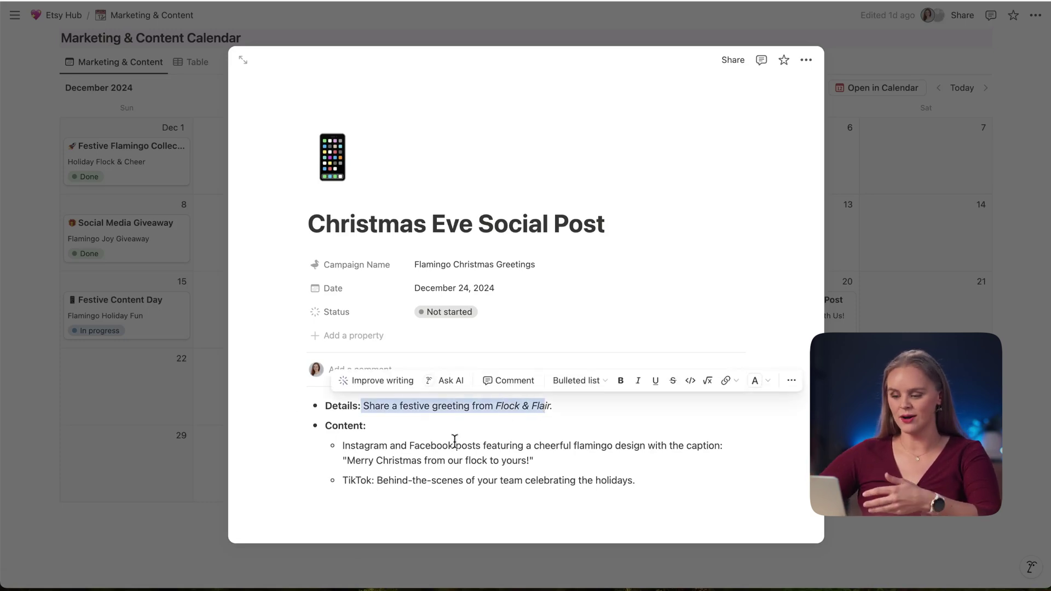
left_click(429, 452)
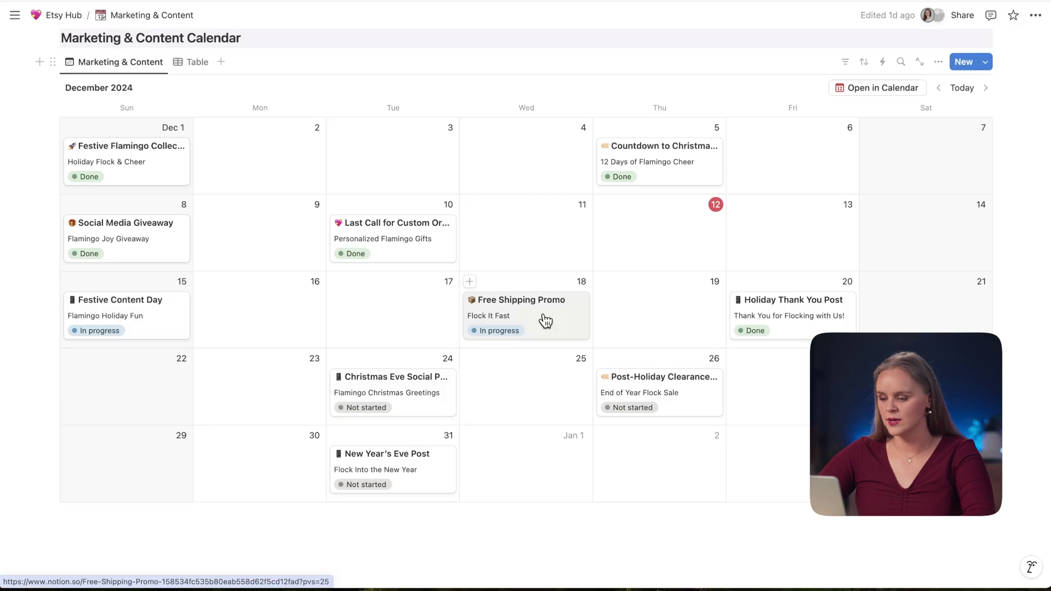
- Reschedule the Free Shipping Promo card to December 19 in the marketing calendar
left_click_drag(542, 317, 677, 306)
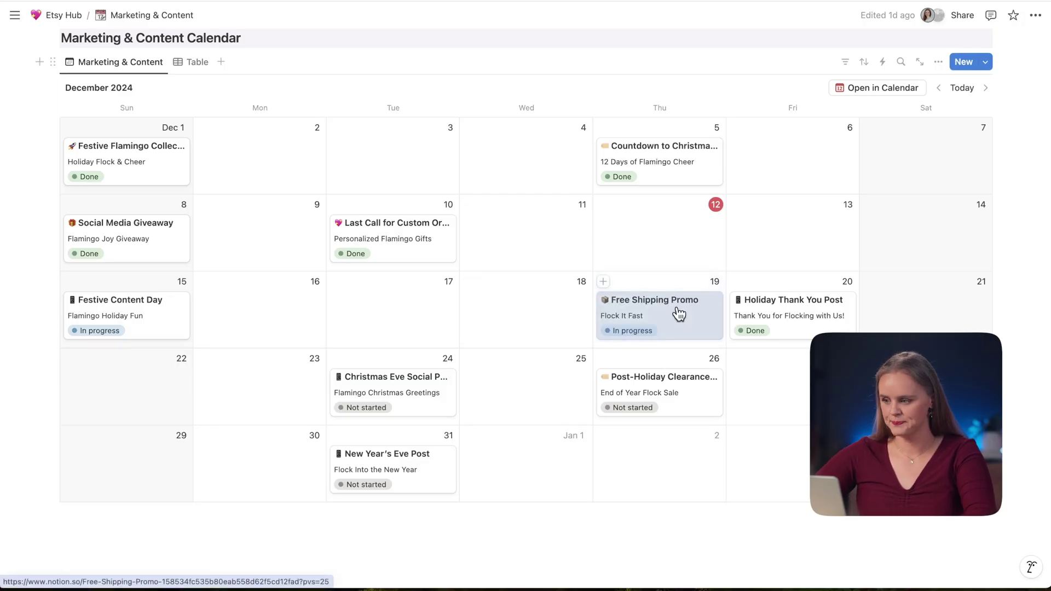
scroll(679, 314, "up", 2)
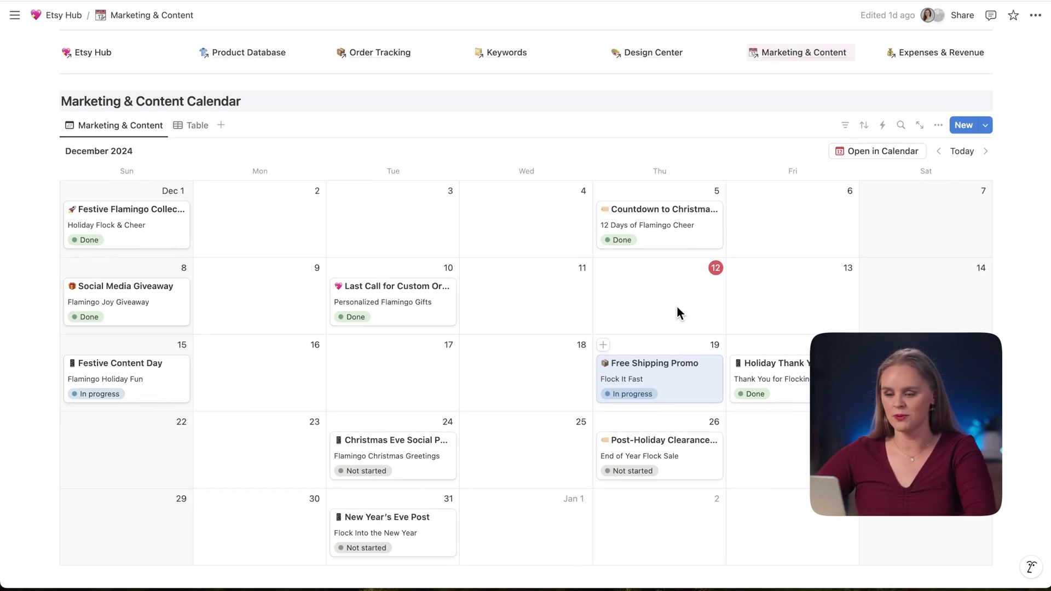
- In the marketing table view, set the Countdown to Christmas Sale's status to In progress, and return to the calendar view
left_click(196, 129)
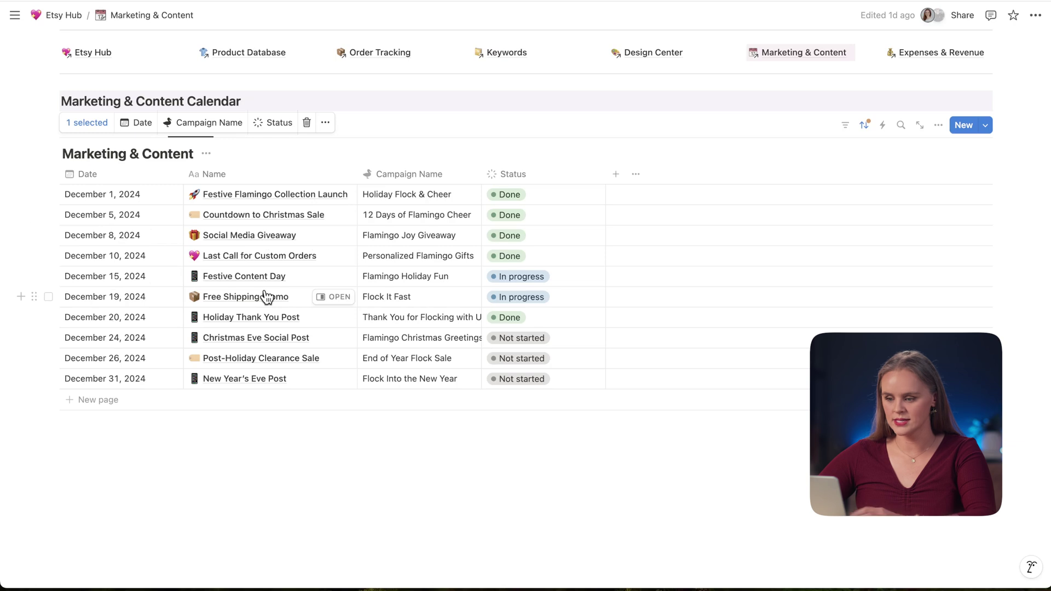
left_click(514, 217)
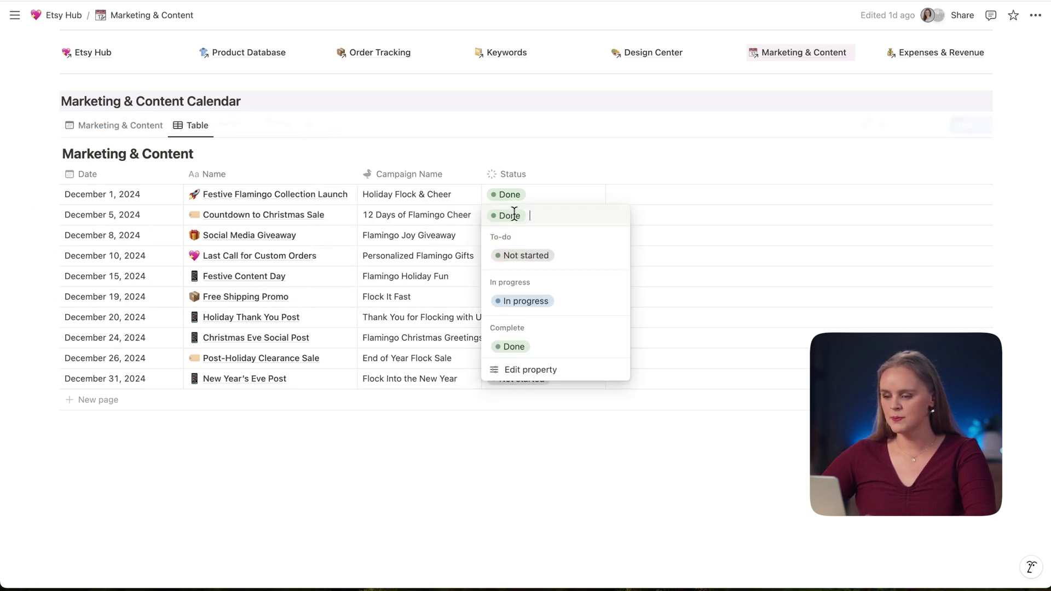
left_click(525, 304)
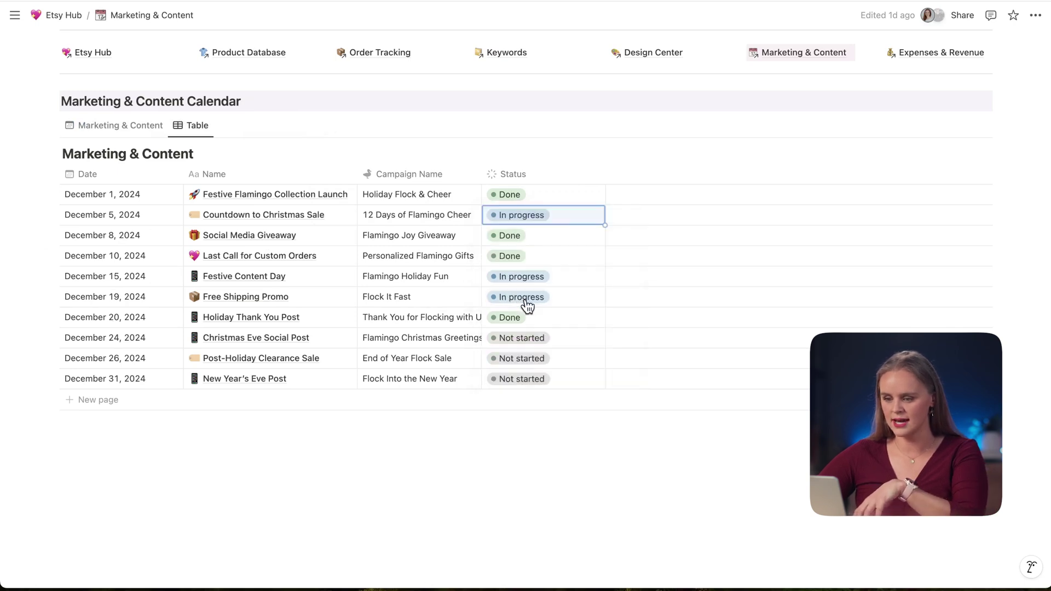
left_click(124, 130)
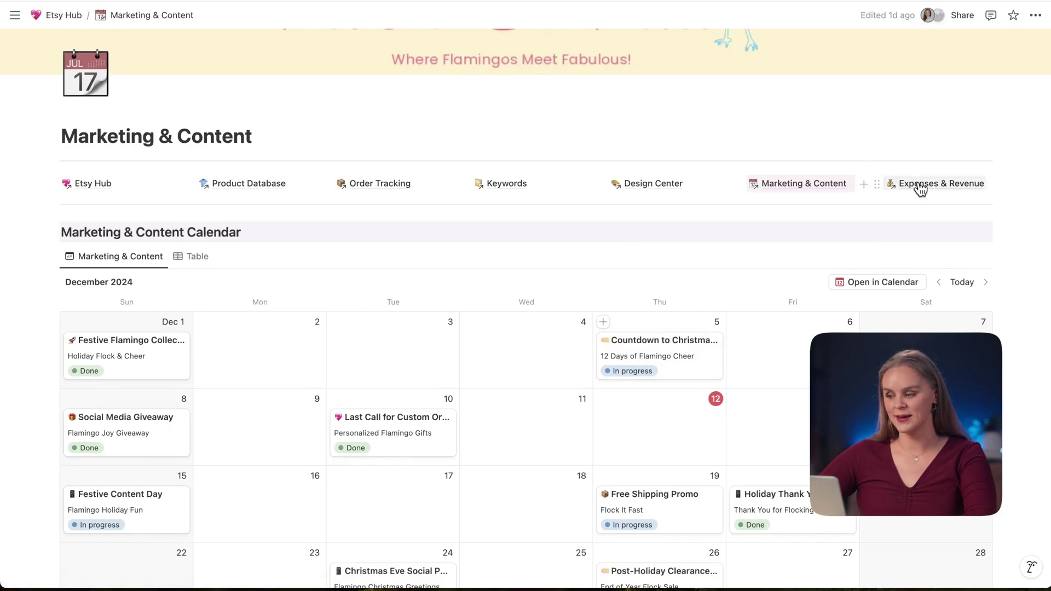
- Open the Expenses & Revenue page and view the Etsy and Shopify shop cards
left_click(920, 188)
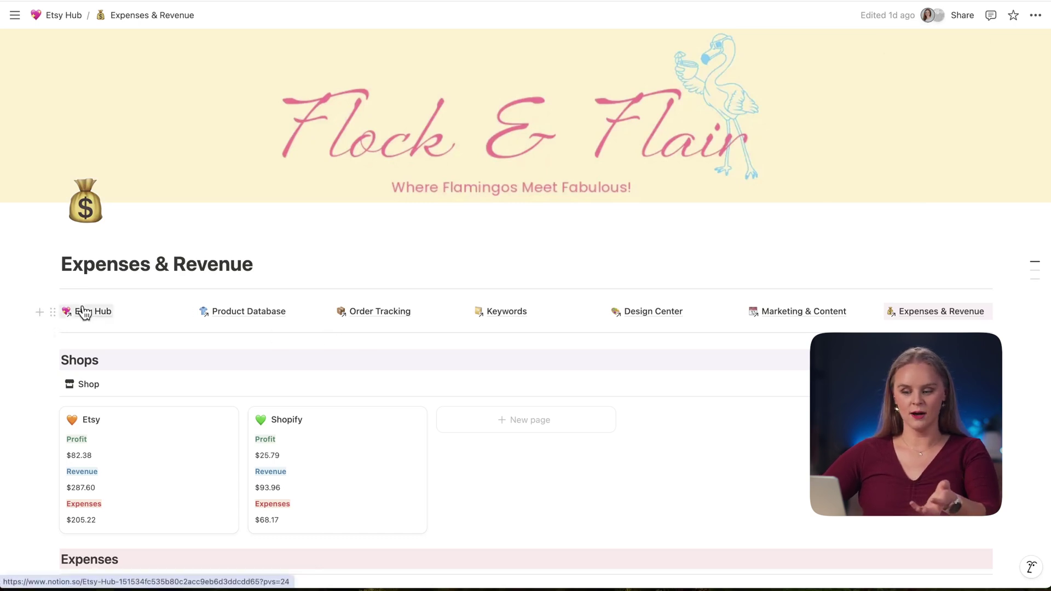
scroll(83, 311, "down", 3)
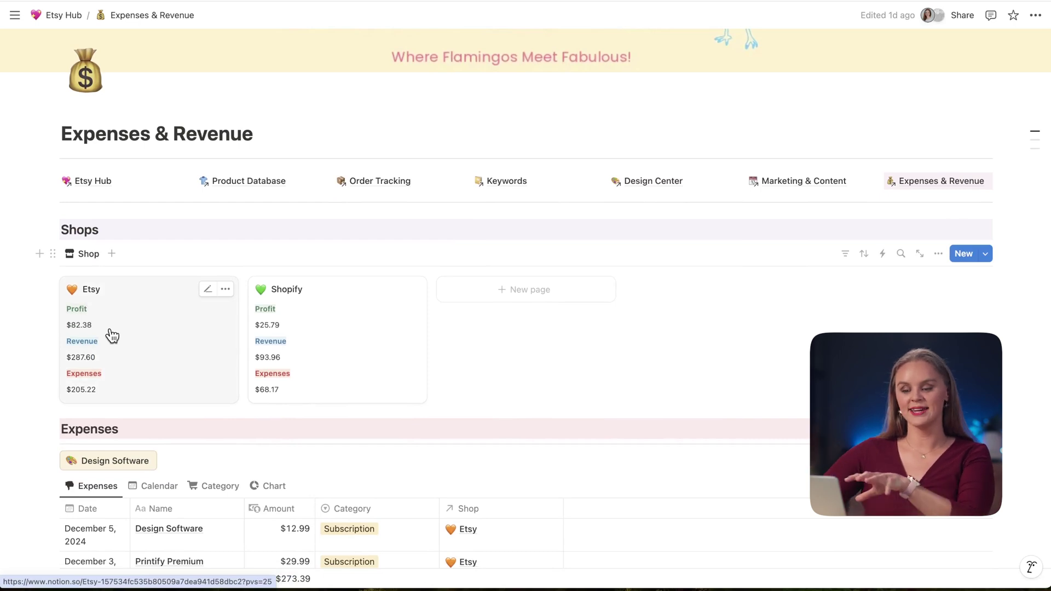
scroll(113, 335, "down", 1)
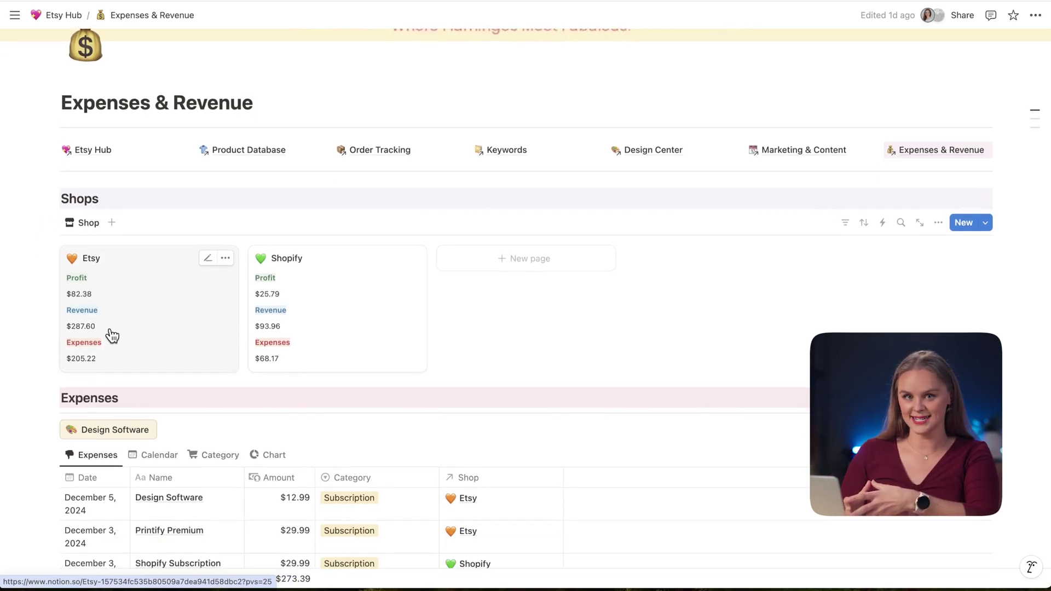
- Open the Etsy shop card, review its linked expenses, revenue and profit properties, and close it
left_click(159, 311)
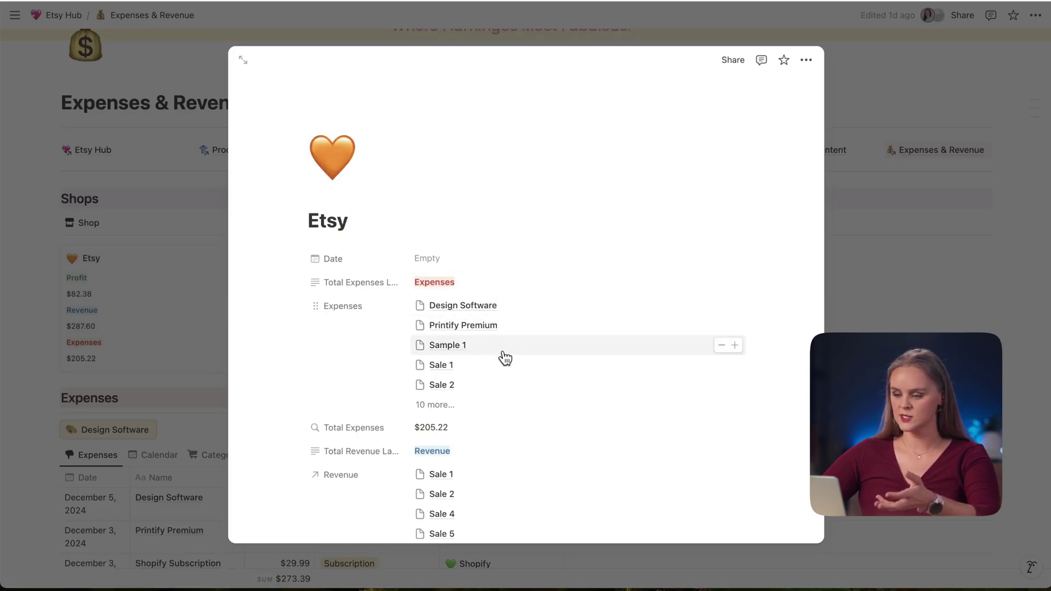
scroll(504, 358, "down", 2)
scroll(504, 358, "down", 4)
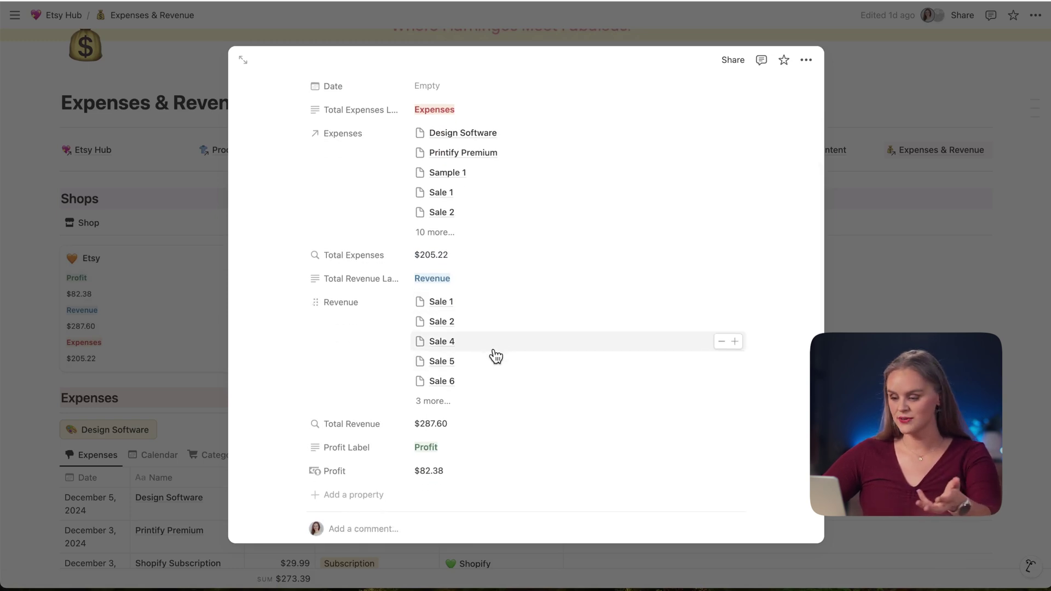
scroll(496, 356, "down", 2)
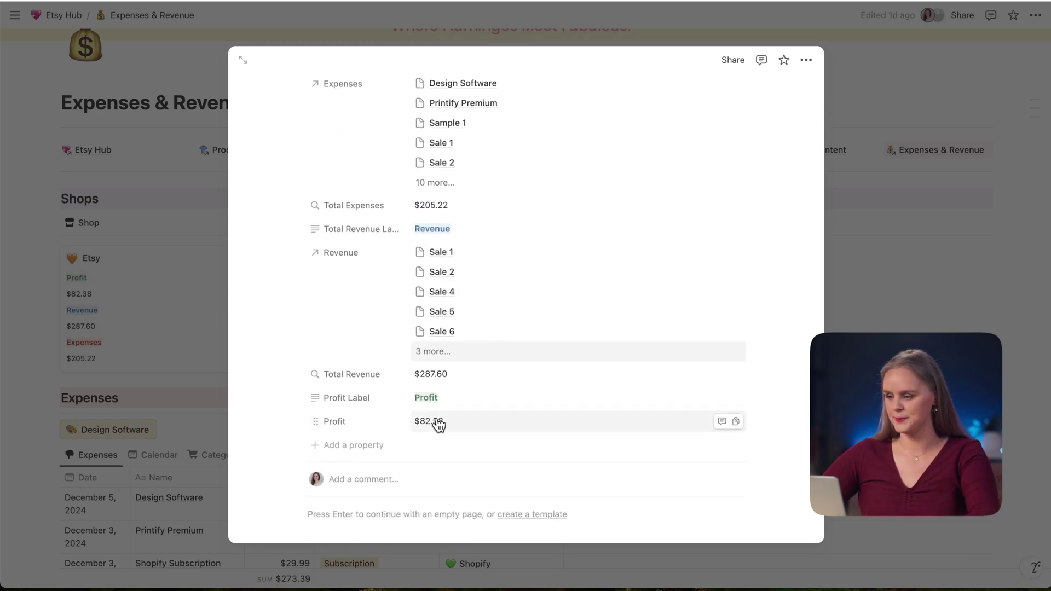
left_click(890, 318)
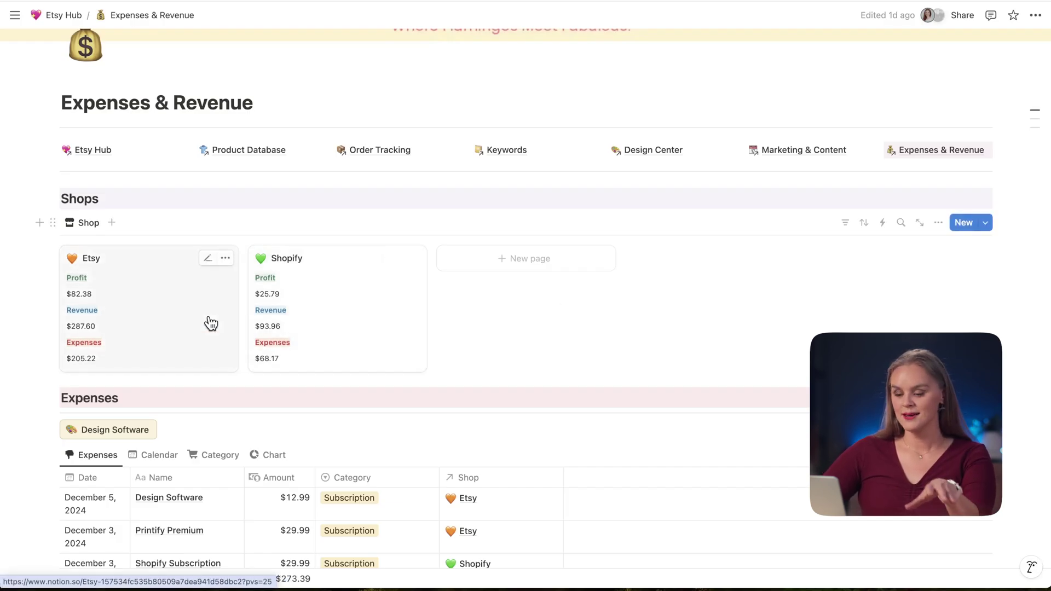
- Look through the Expenses and Revenue tables, and examine the dates, amounts, categories and shops of the listed expenses
scroll(211, 324, "down", 5)
scroll(209, 320, "down", 15)
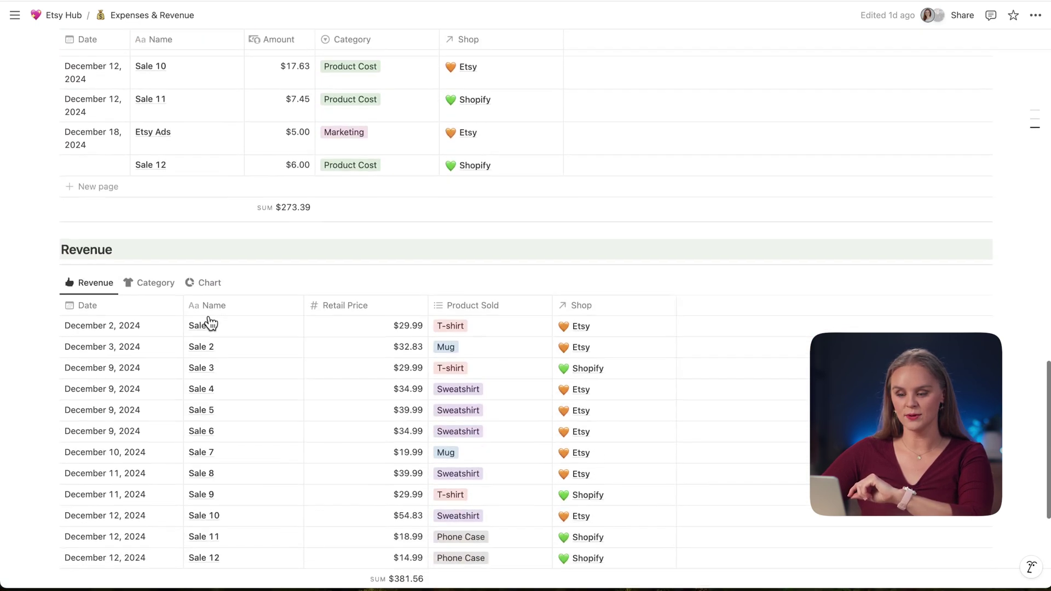
scroll(210, 323, "up", 12)
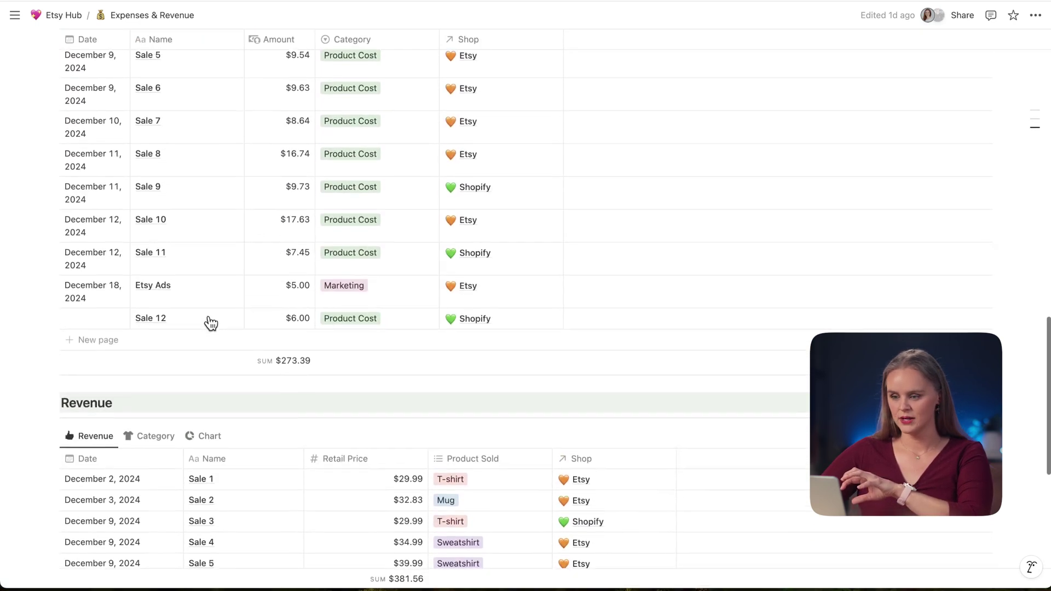
scroll(209, 317, "up", 4)
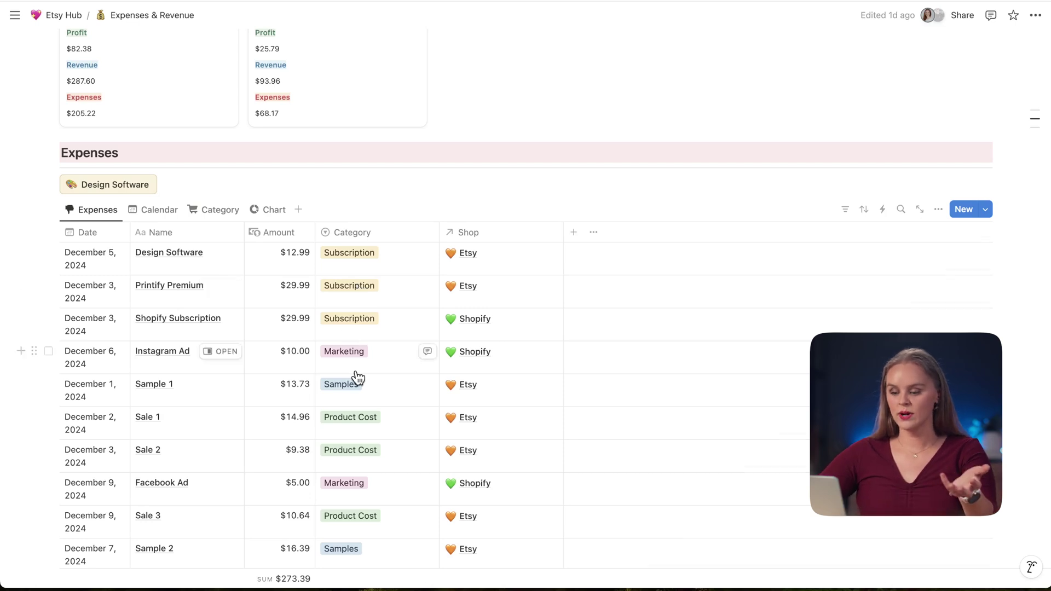
scroll(356, 377, "down", 1)
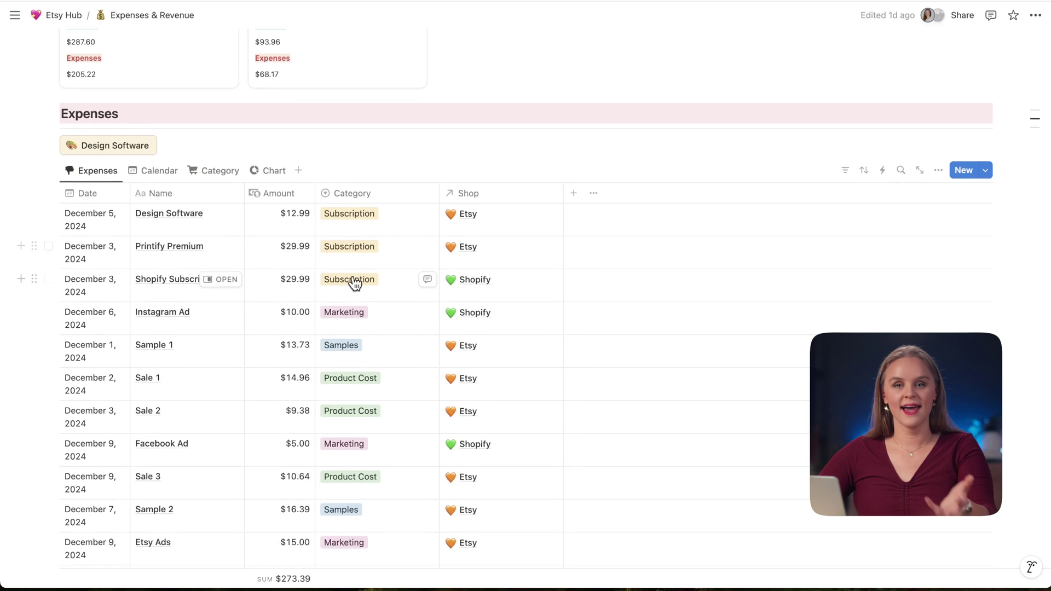
scroll(354, 282, "down", 1)
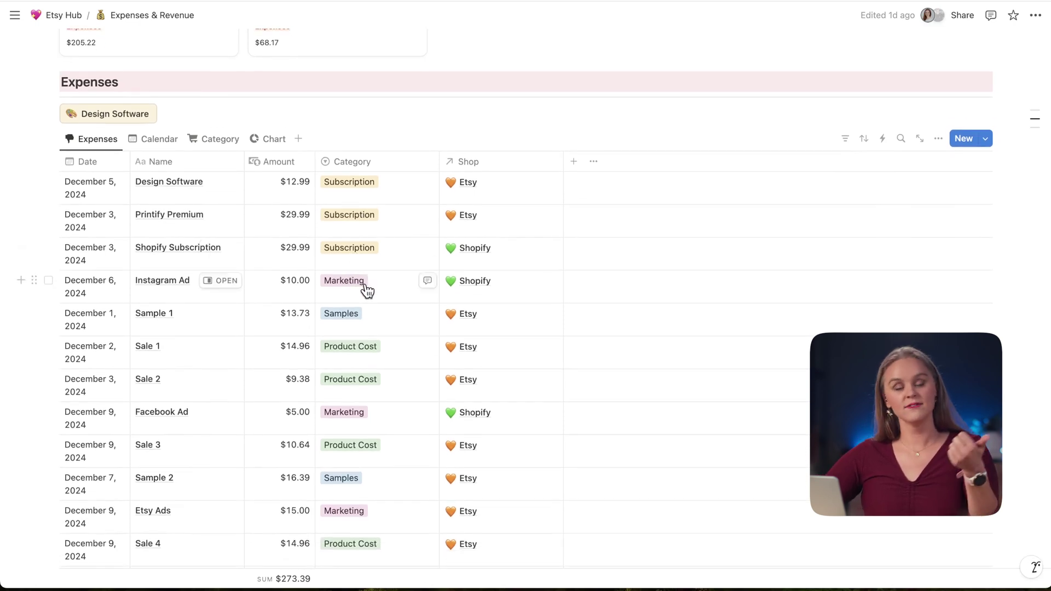
- Review the listed expenses and their linked shops alongside the Etsy and Shopify profit, revenue and expense cards
scroll(365, 290, "down", 2)
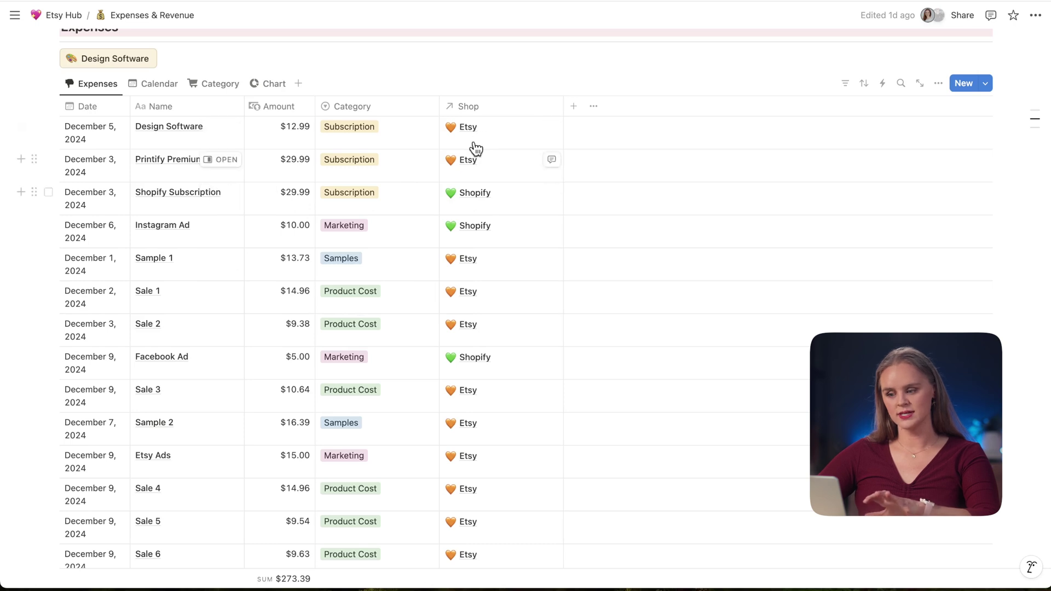
scroll(480, 218, "up", 5)
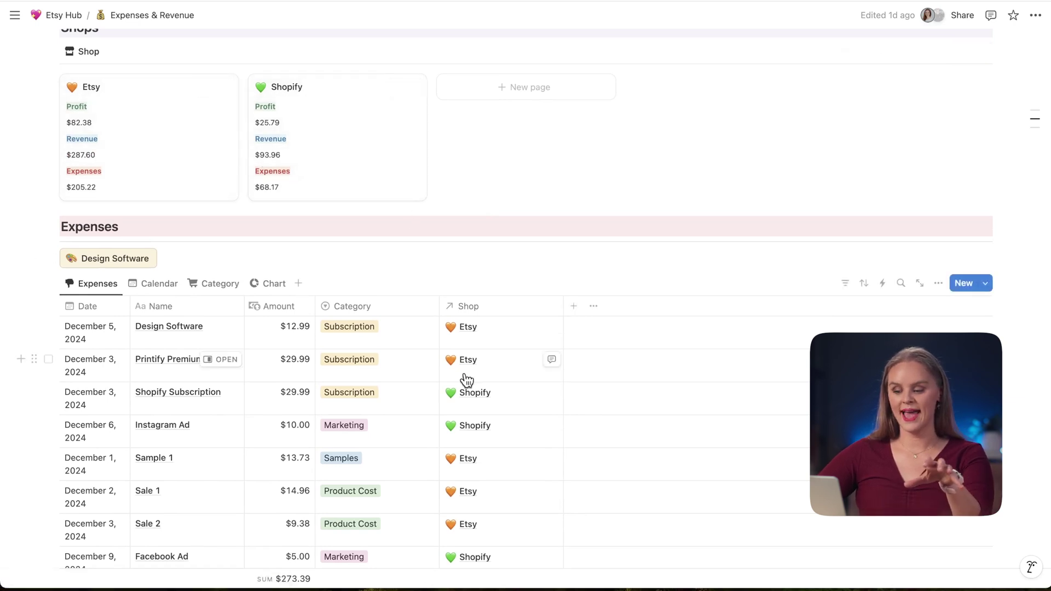
scroll(464, 379, "down", 1)
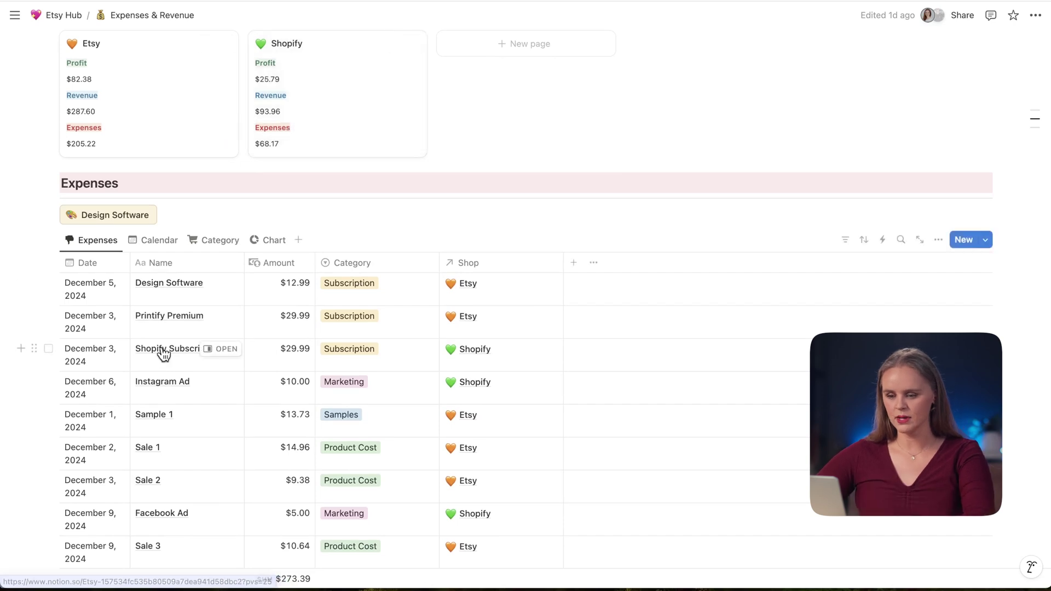
scroll(161, 353, "down", 3)
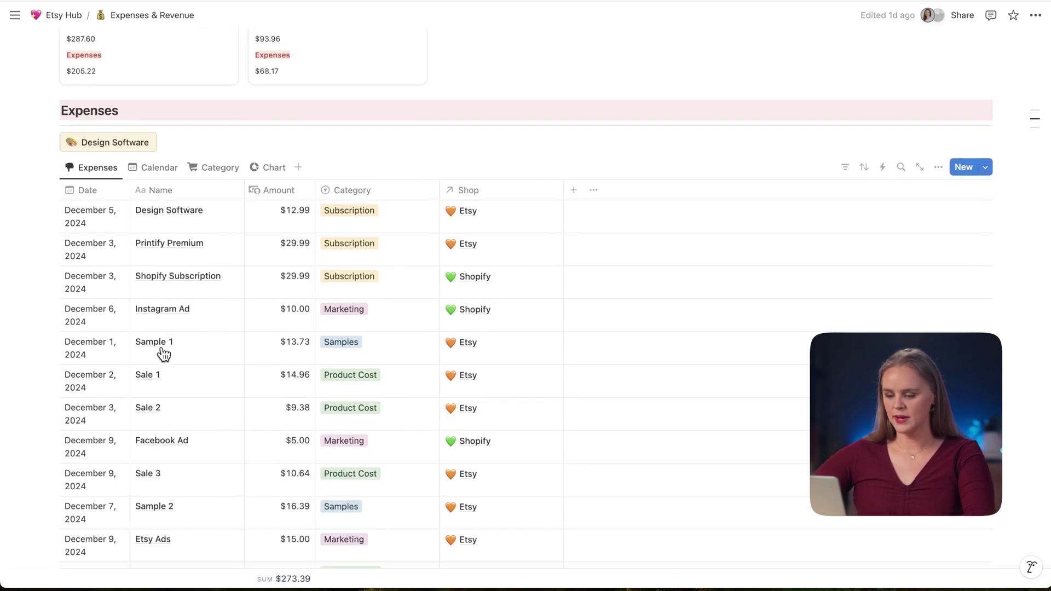
scroll(165, 350, "up", 2)
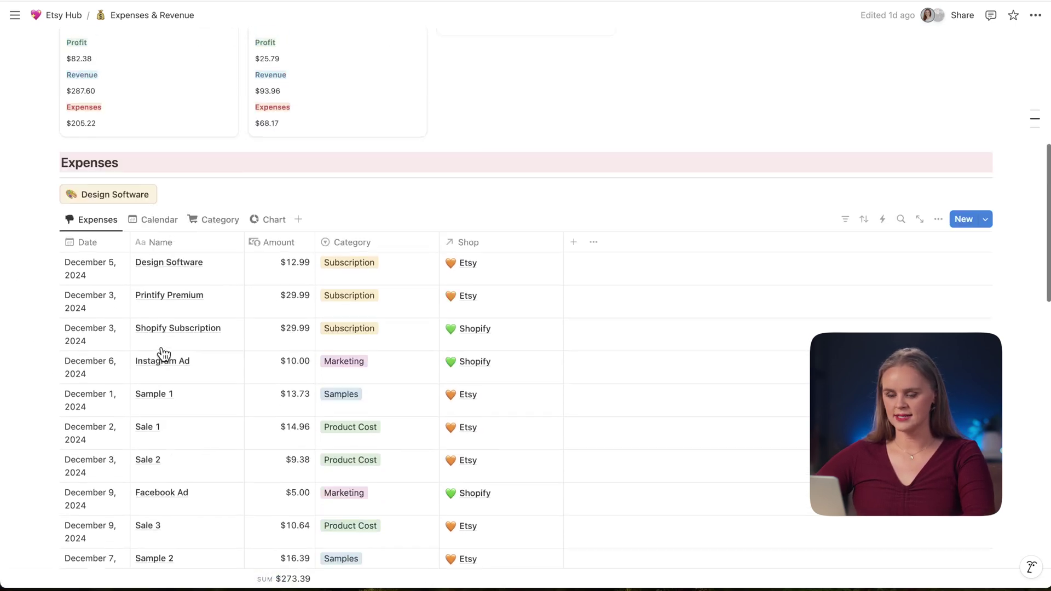
- Add a Design Software expense with its preset, link the new entry to the Shopify shop, and check the Shopify card's expenses
left_click(134, 196)
scroll(171, 352, "down", 2)
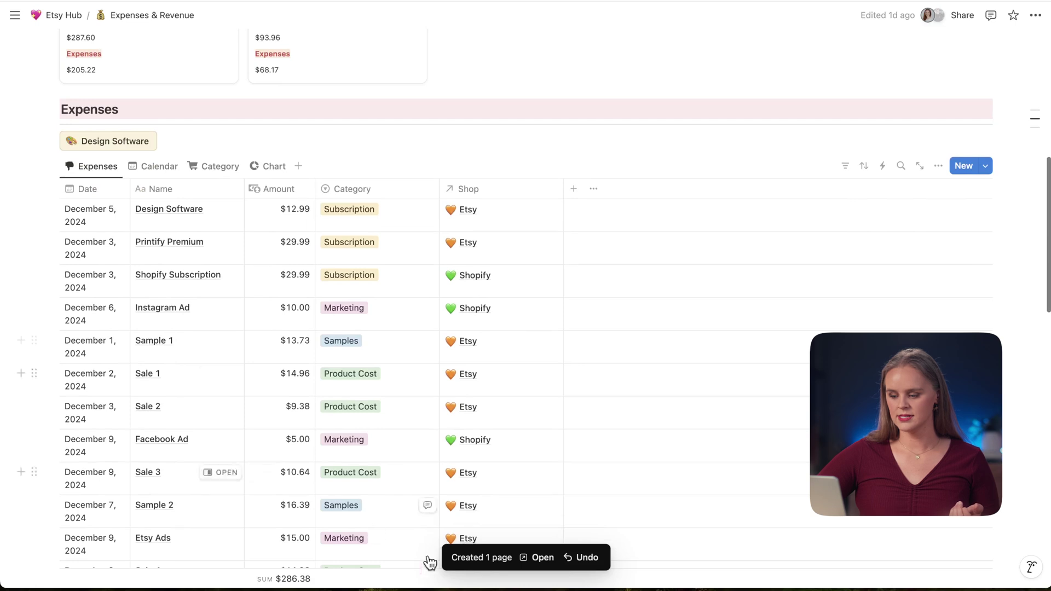
scroll(268, 514, "down", 6)
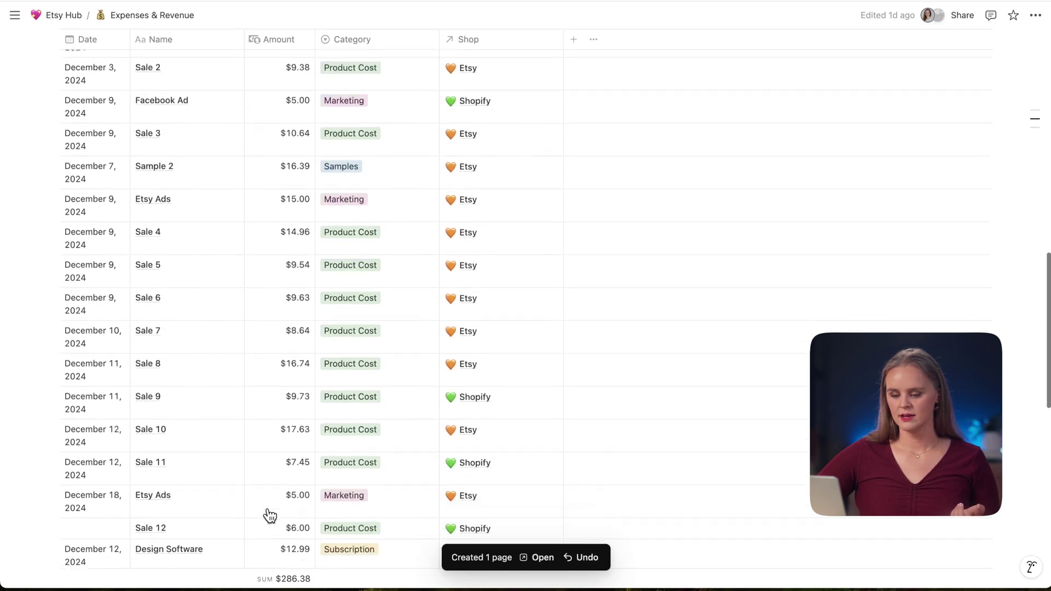
scroll(269, 516, "down", 2)
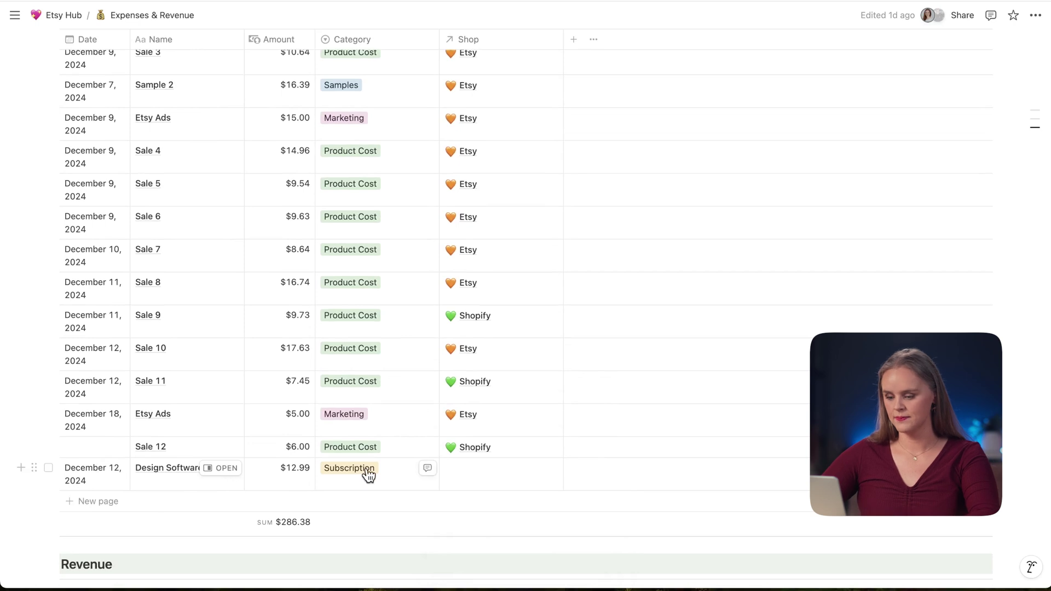
left_click(492, 484)
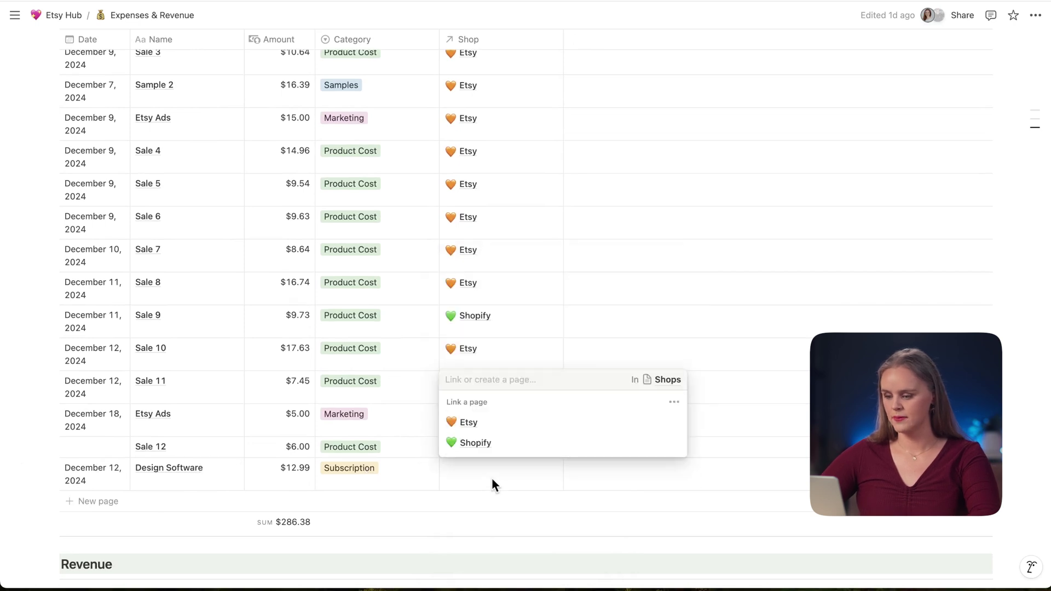
left_click(477, 447)
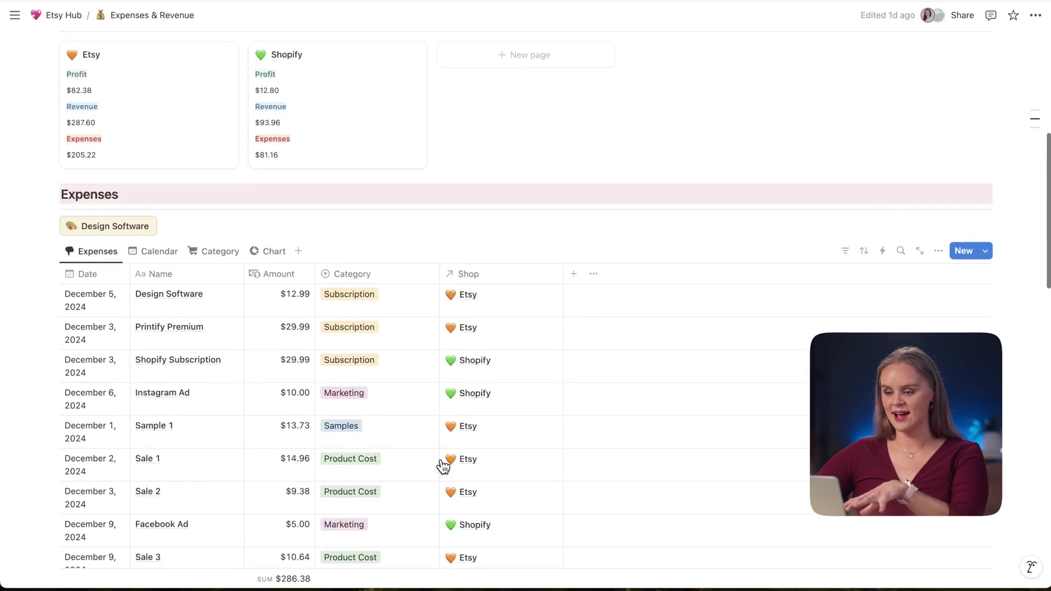
scroll(438, 464, "up", 3)
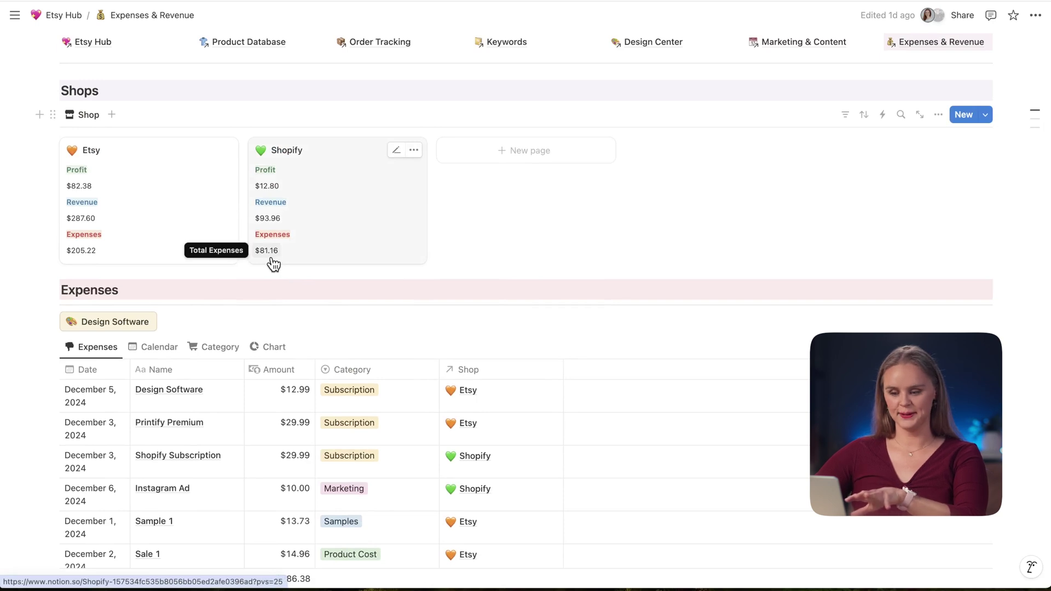
- Show the expenses in the calendar view and look through the December 2024 entries
scroll(202, 396, "down", 3)
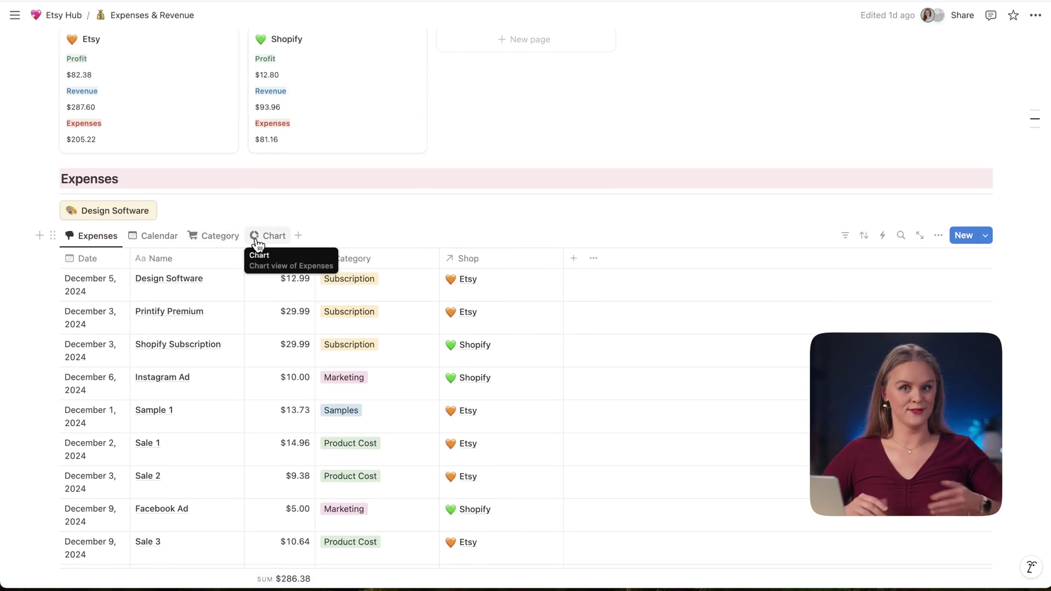
left_click(155, 247)
scroll(219, 288, "down", 5)
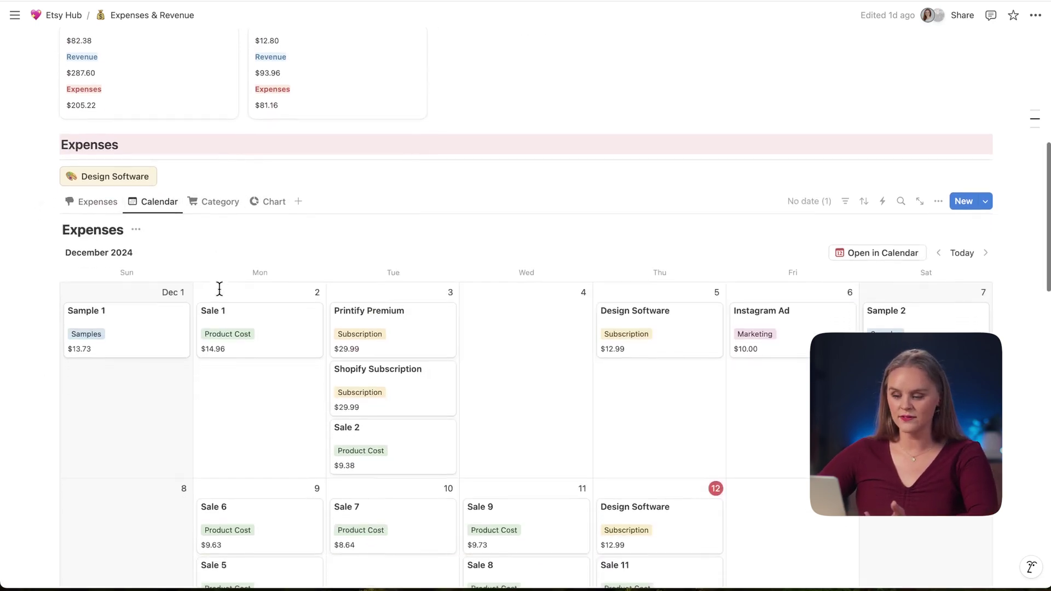
scroll(220, 289, "down", 2)
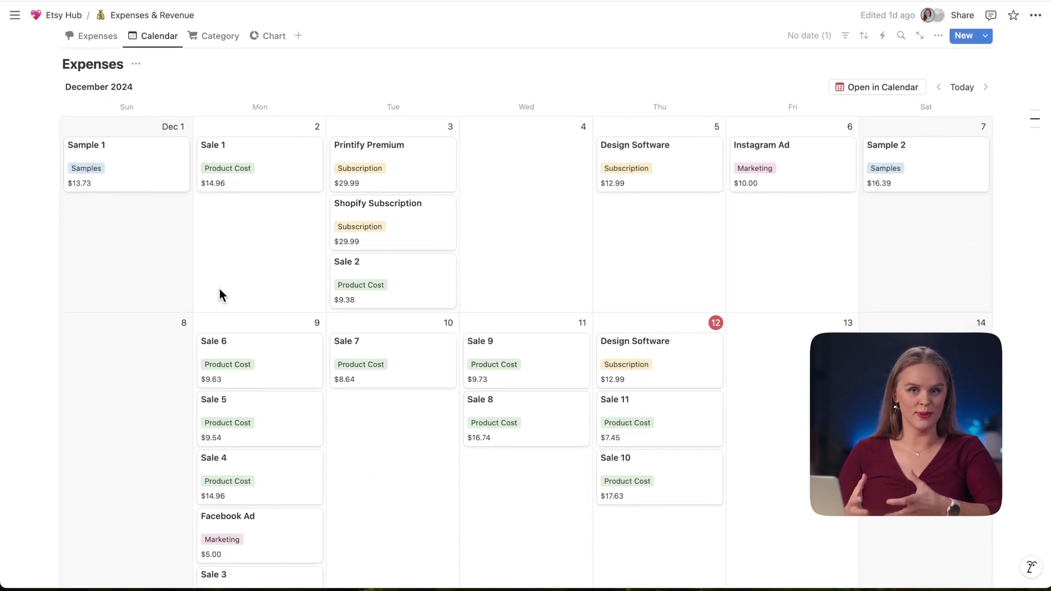
scroll(218, 296, "down", 5)
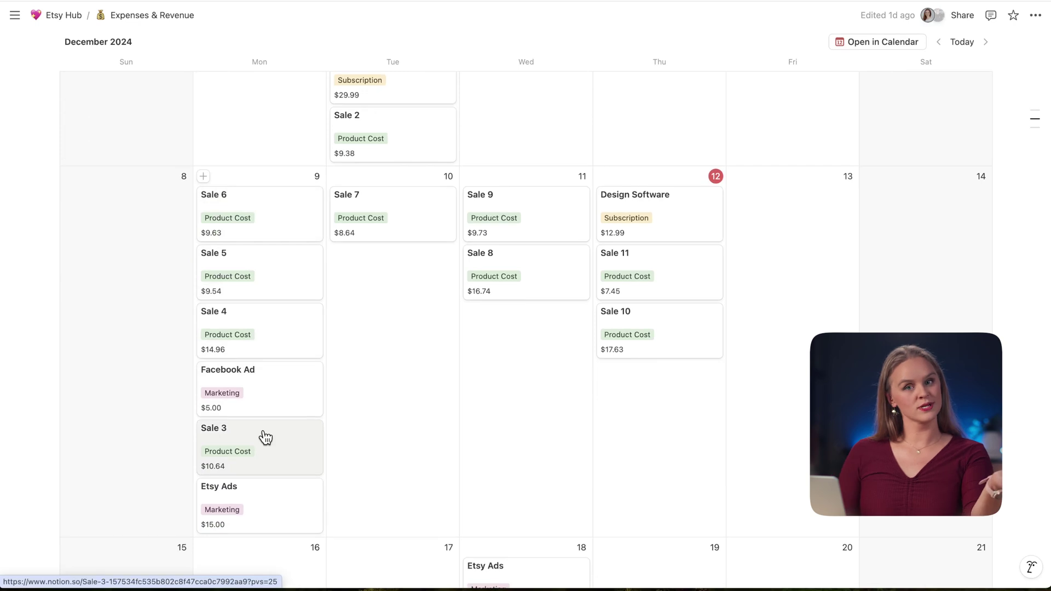
scroll(265, 438, "up", 8)
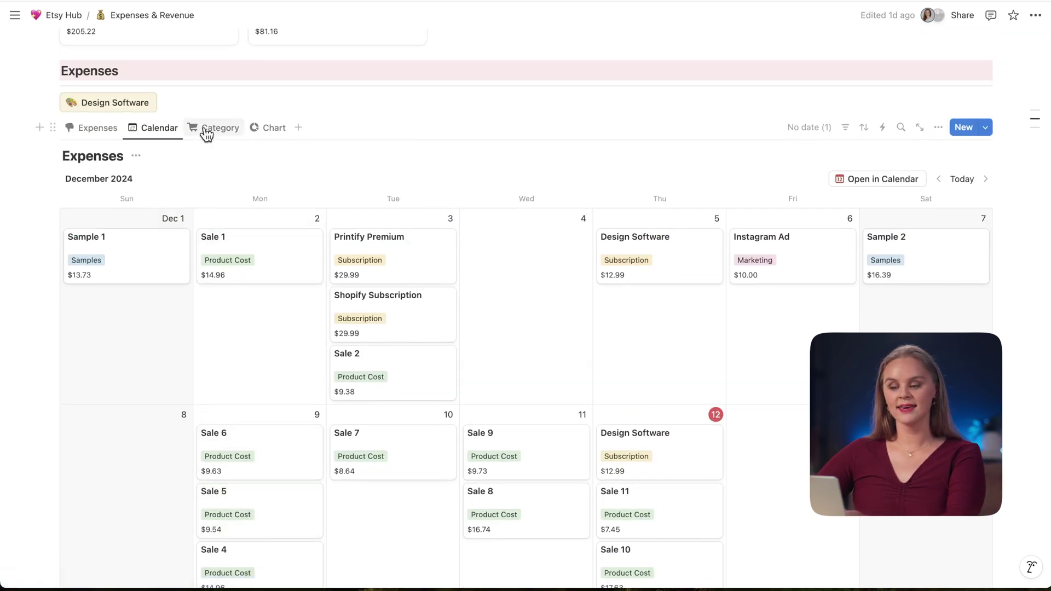
- In the expenses category view, expand the Marketing group and set its Amount calculation to Sum
left_click(207, 134)
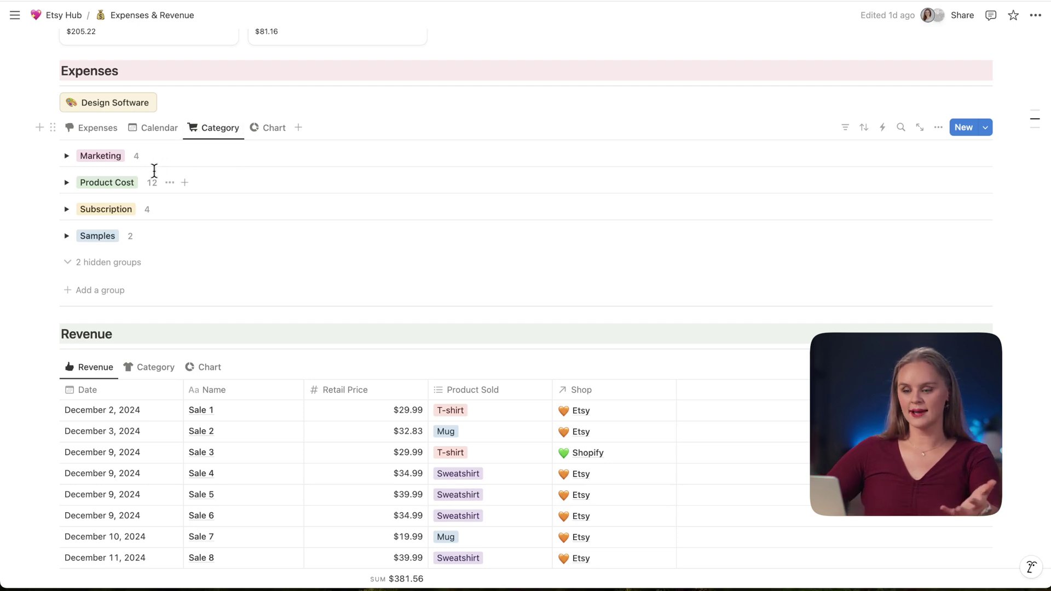
left_click(67, 157)
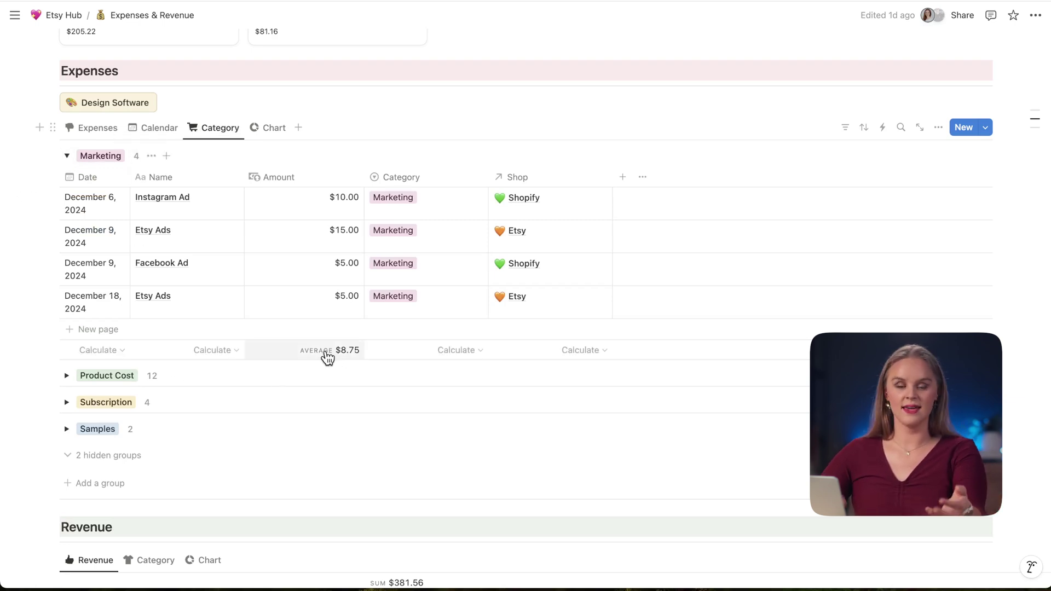
left_click(329, 355)
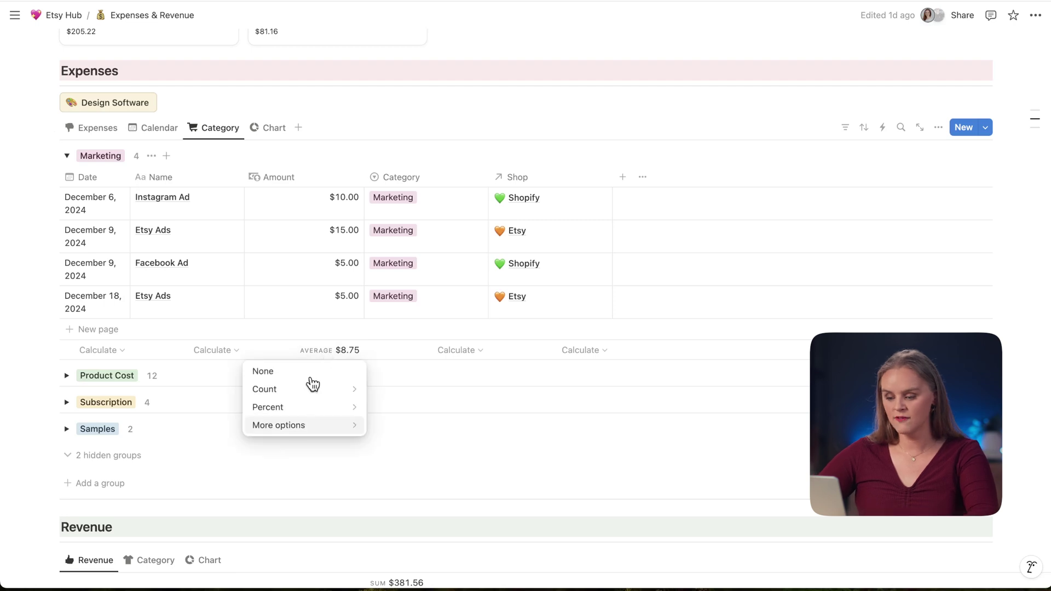
mouse_move(301, 426)
left_click(387, 380)
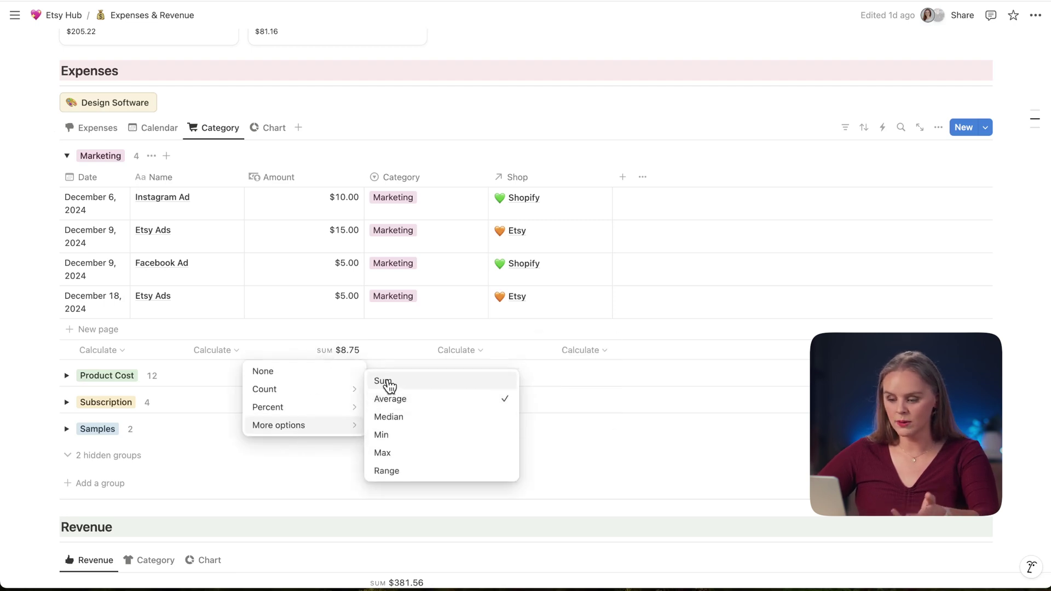
- Expand the Product Cost group and look through its expenses and the remaining category groups
left_click(68, 377)
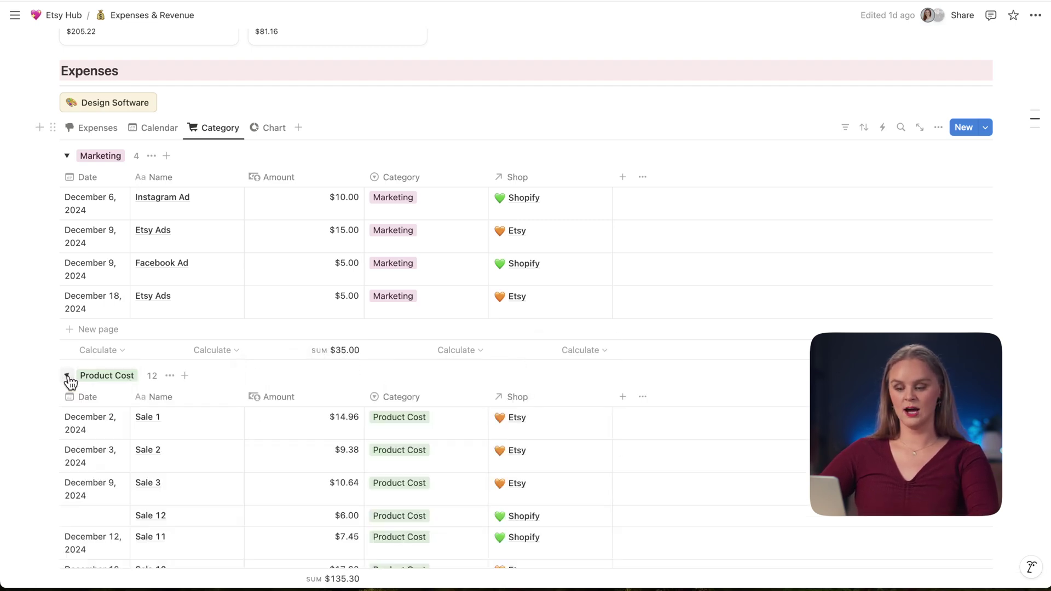
scroll(70, 377, "down", 5)
scroll(70, 380, "down", 10)
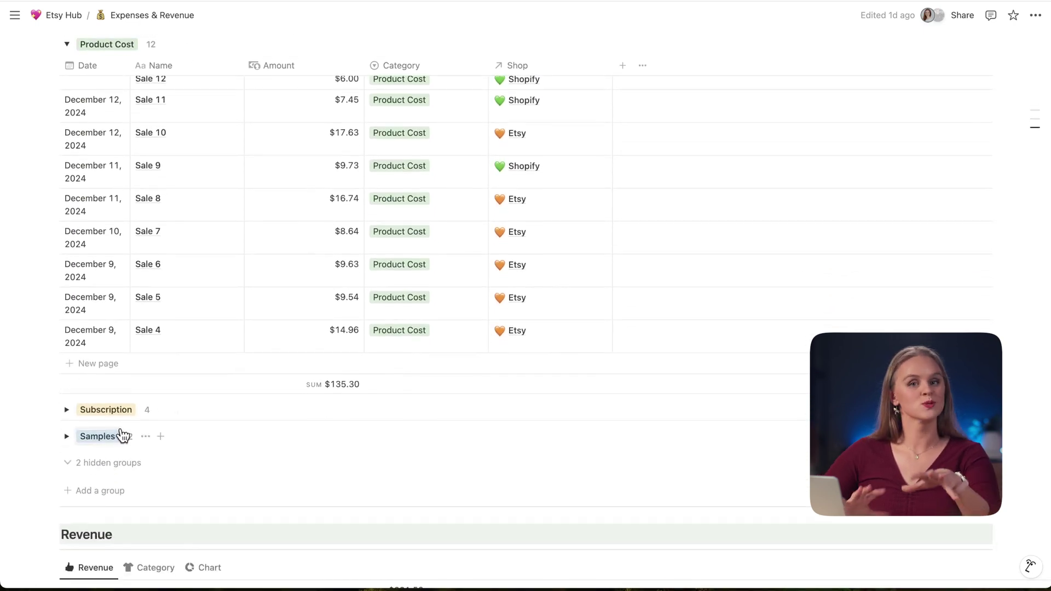
scroll(120, 434, "up", 18)
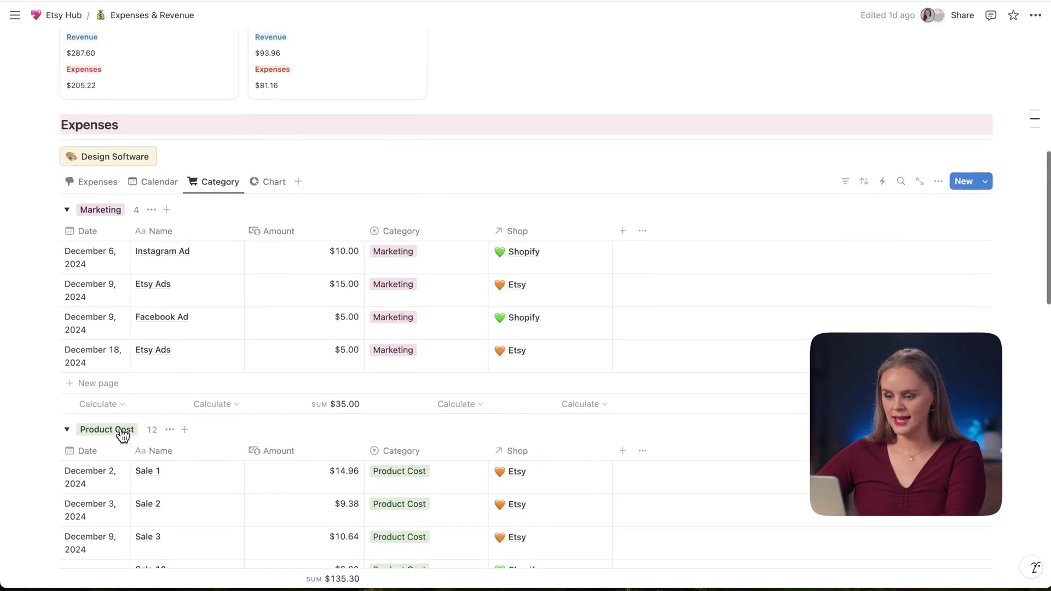
- Show the expenses as a chart and inspect the Product Cost and Subscription segments
left_click(268, 211)
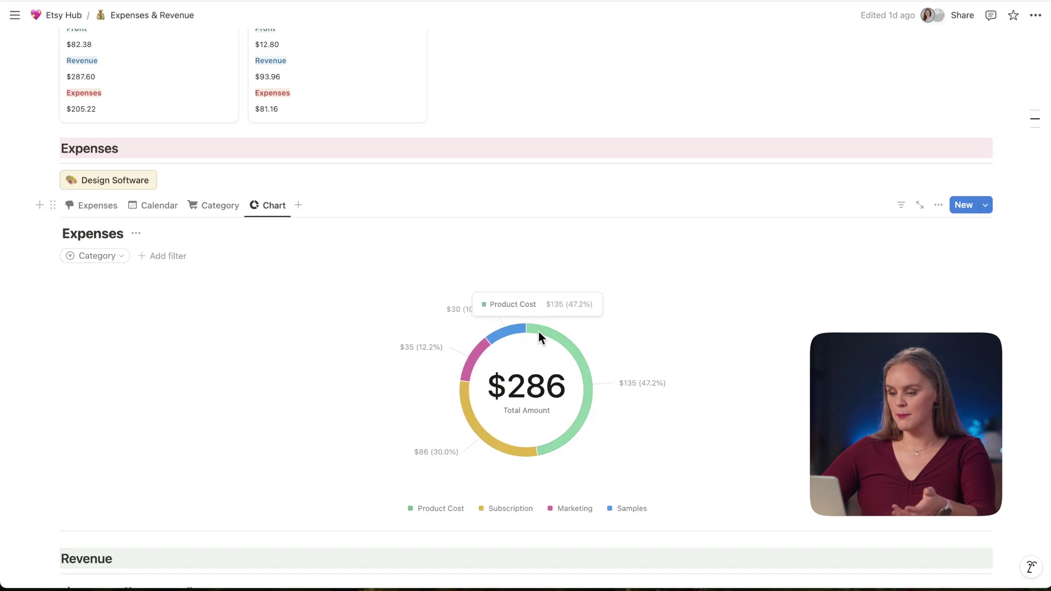
mouse_move(506, 453)
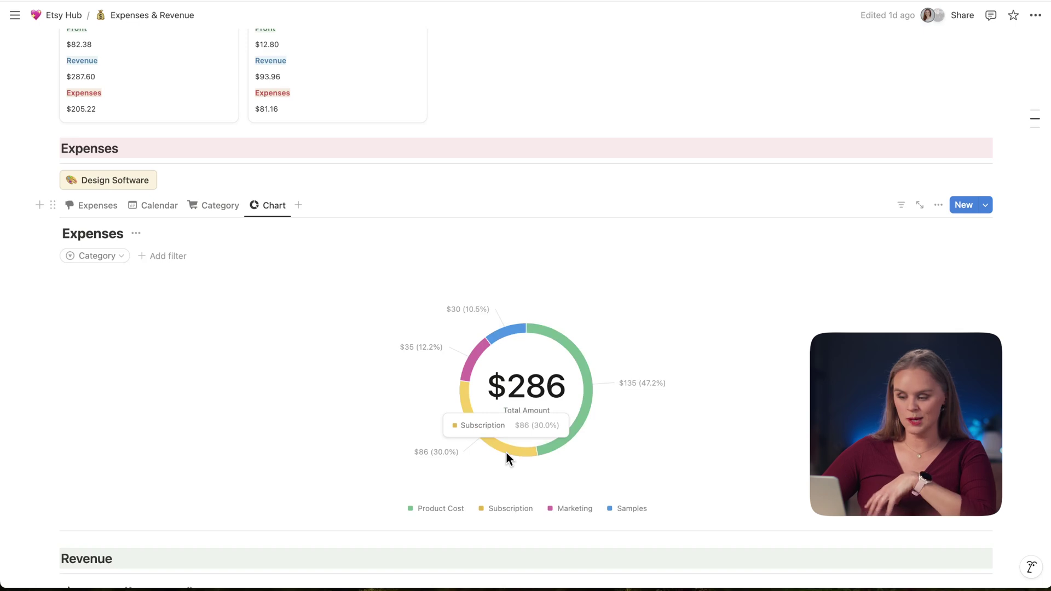
mouse_move(586, 399)
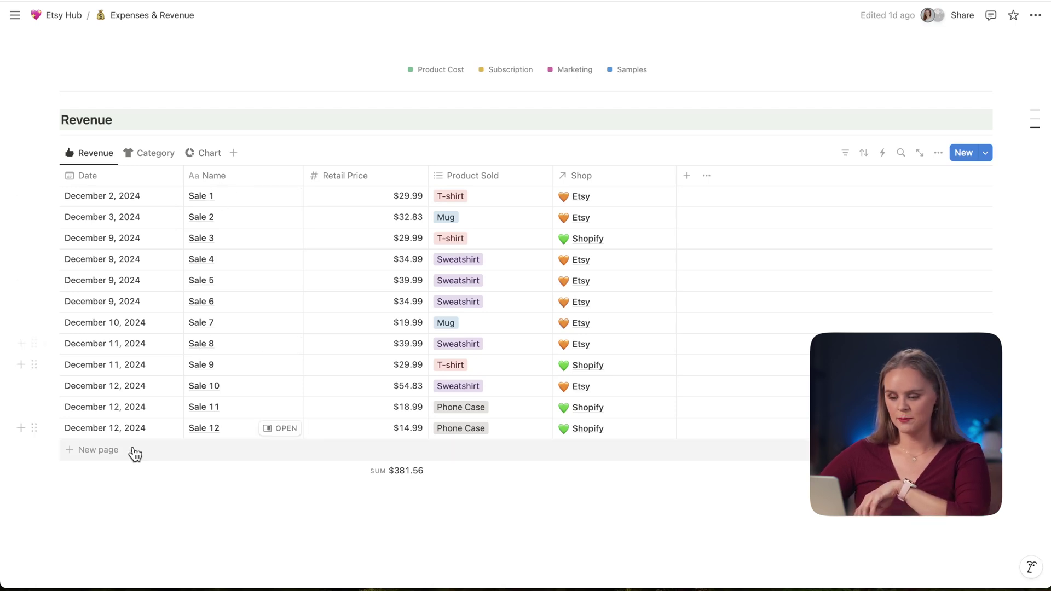
- Add a new entry named Sale 13 to the Revenue table and date it December 12, 2024
left_click(180, 453)
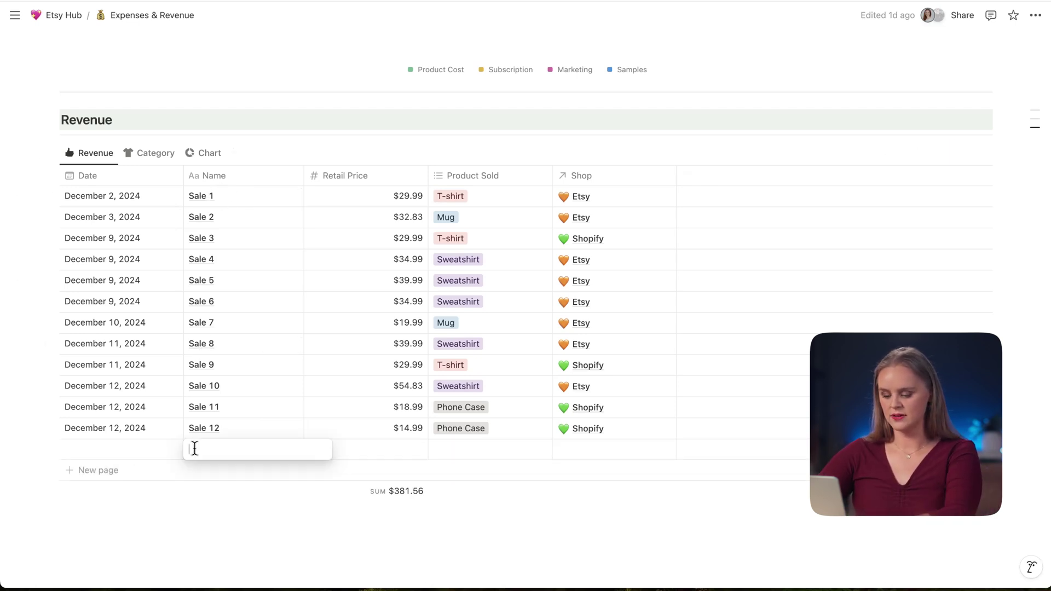
type("Sale 13")
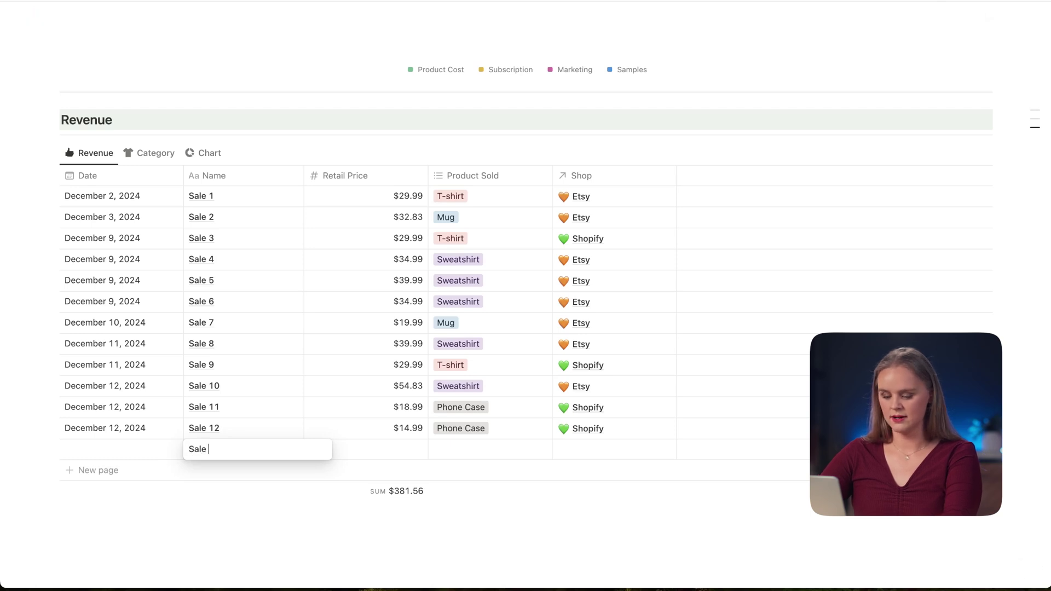
key("Escape")
left_click(110, 453)
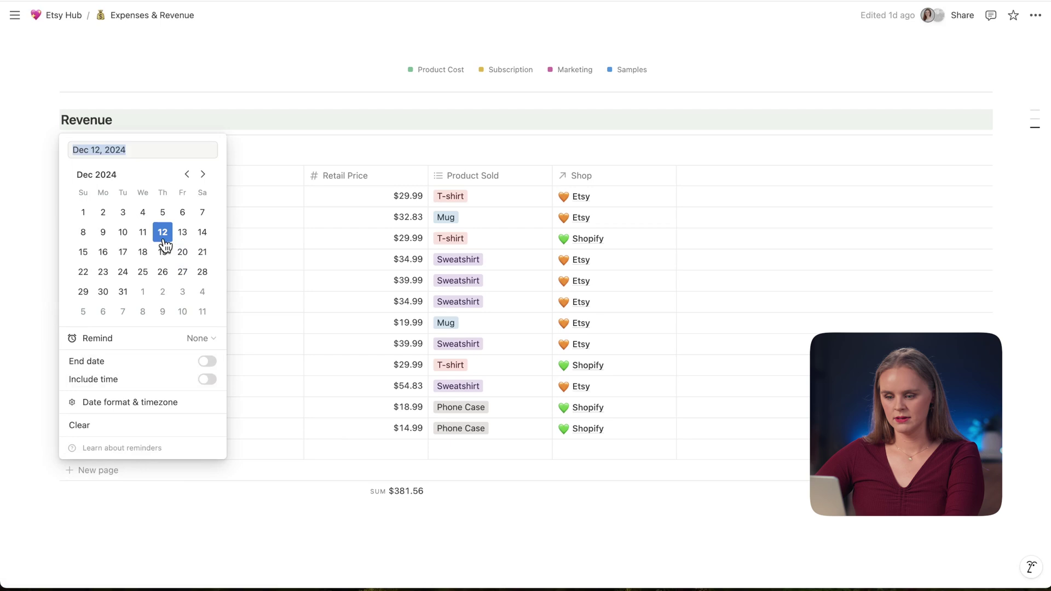
left_click(374, 449)
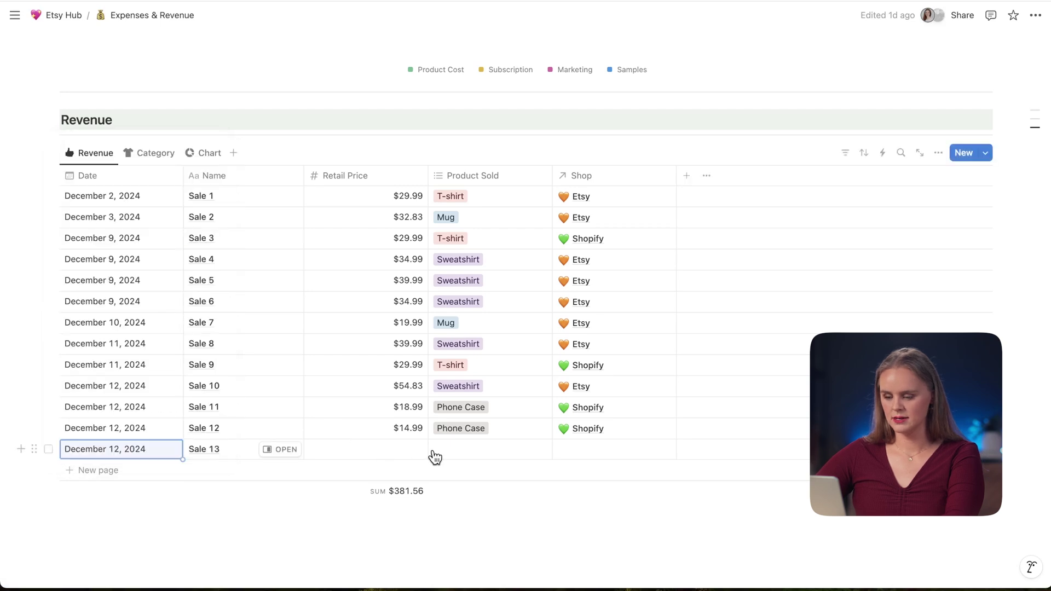
- Set Sale 13's retail price to $15.99 and its product sold to Mug
left_click(394, 450)
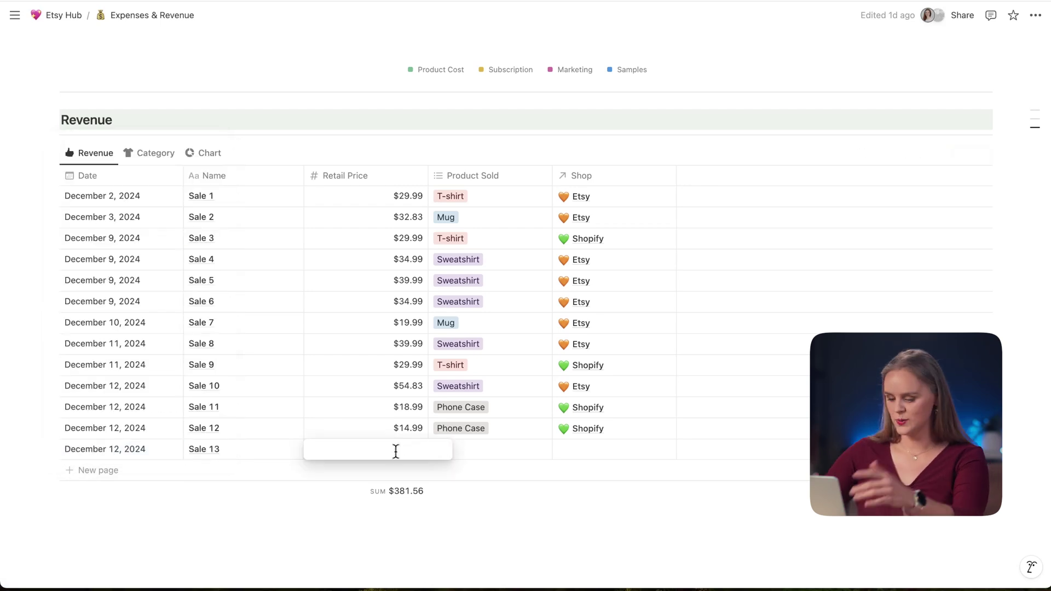
type("1")
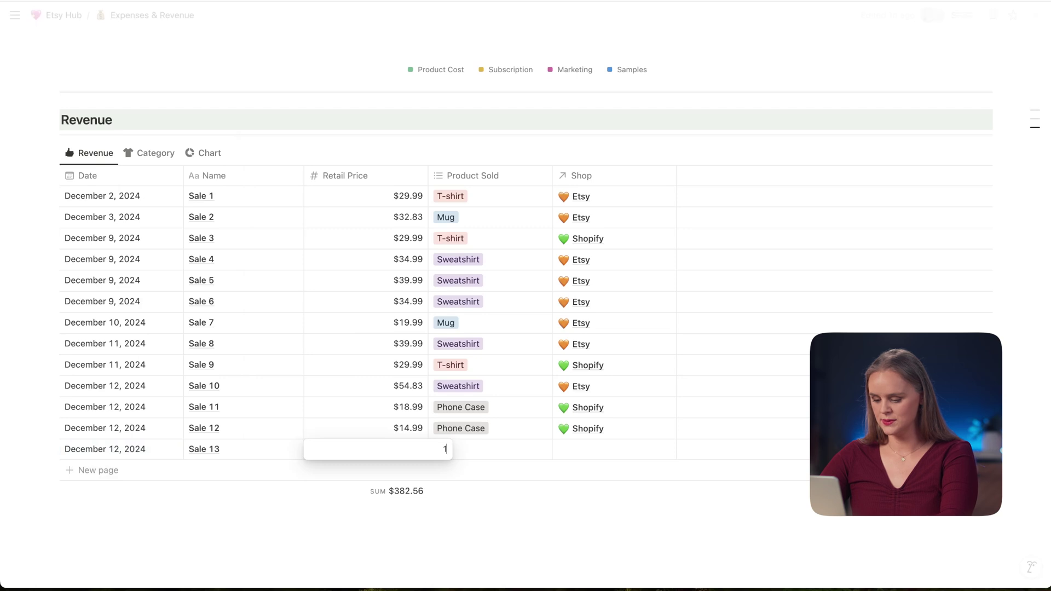
type("5.99")
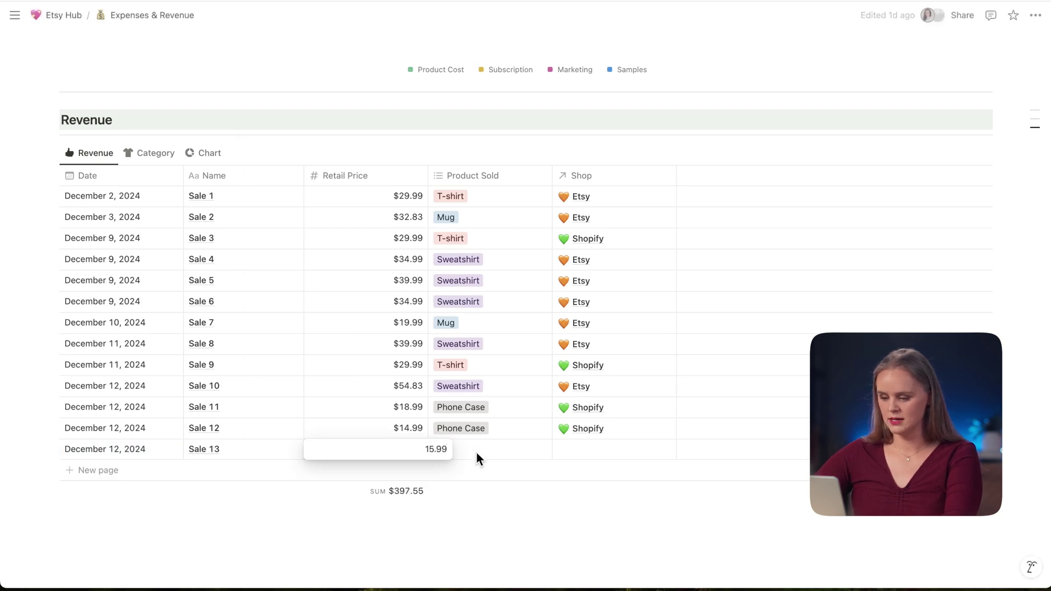
key("Return")
left_click(459, 449)
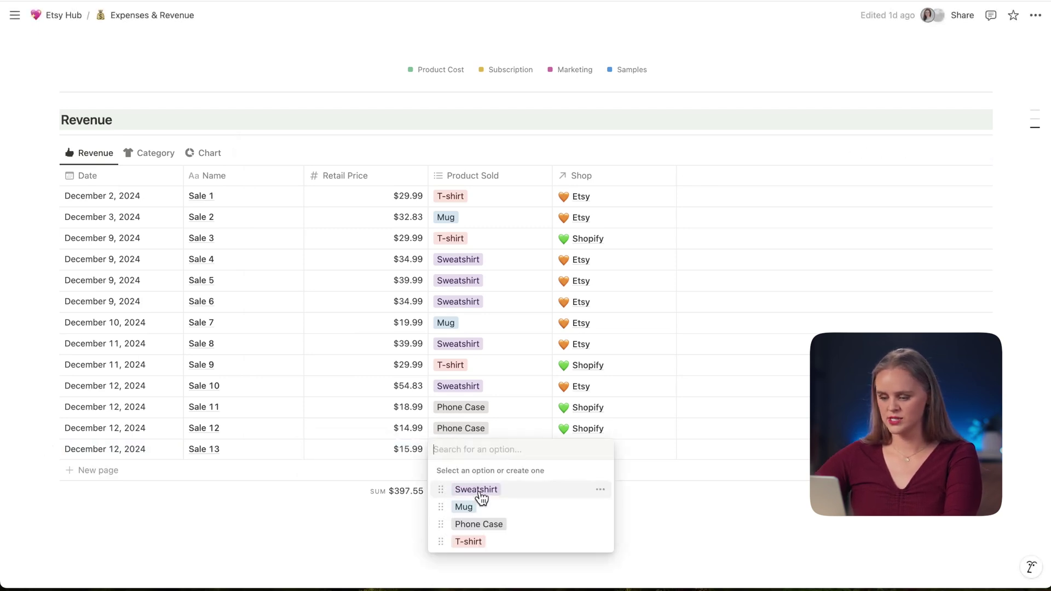
left_click(466, 508)
key("Escape")
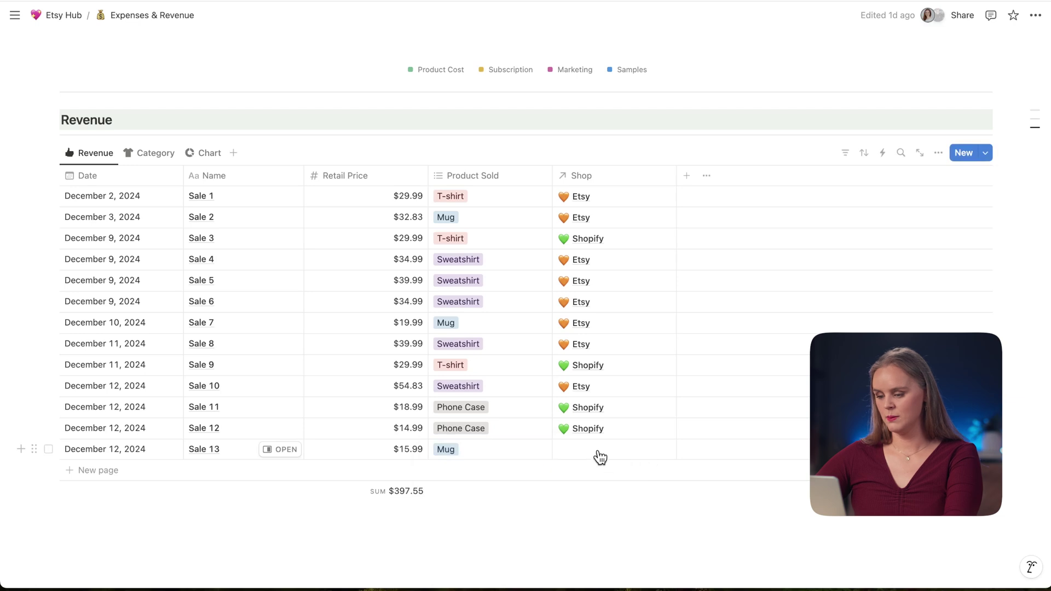
- Link Sale 13 in the Revenue table to the Etsy shop
left_click(600, 457)
left_click(589, 410)
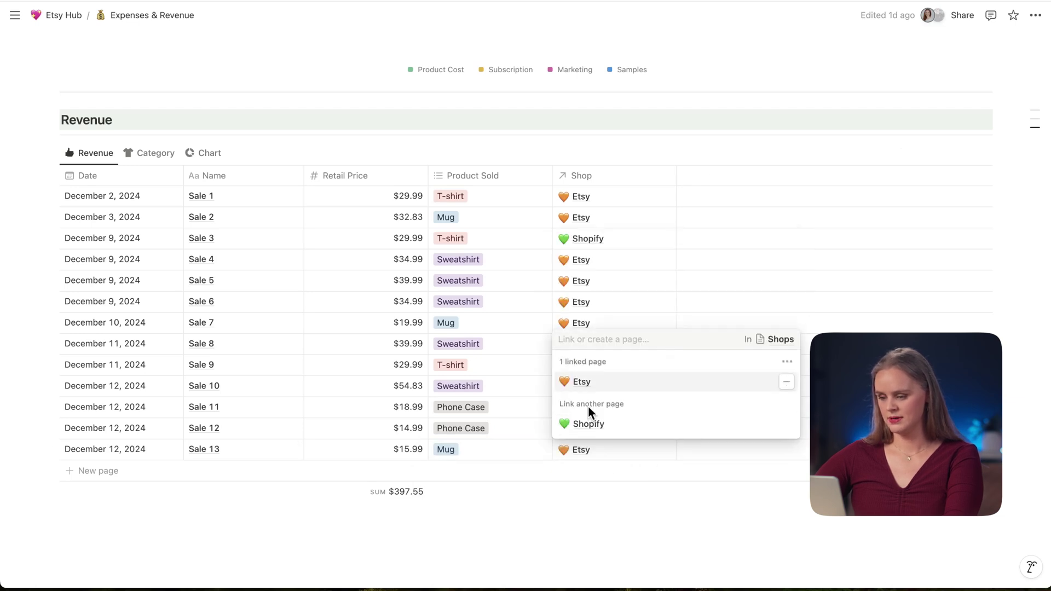
key("Escape")
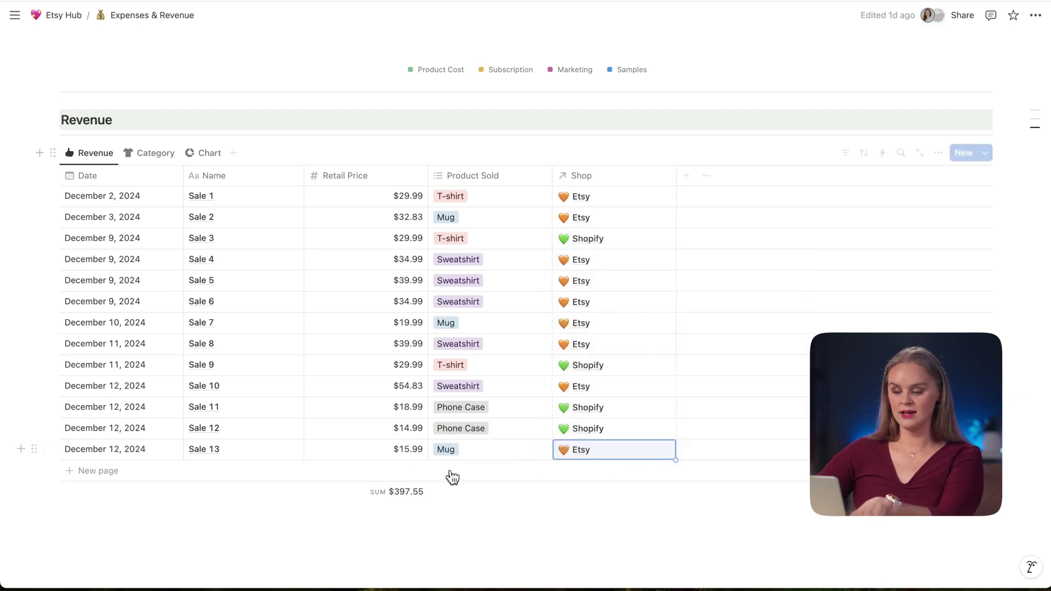
- Check the profit, revenue and expenses on the shop cards, and show the expenses as a table to look through all entries
scroll(405, 491, "up", 12)
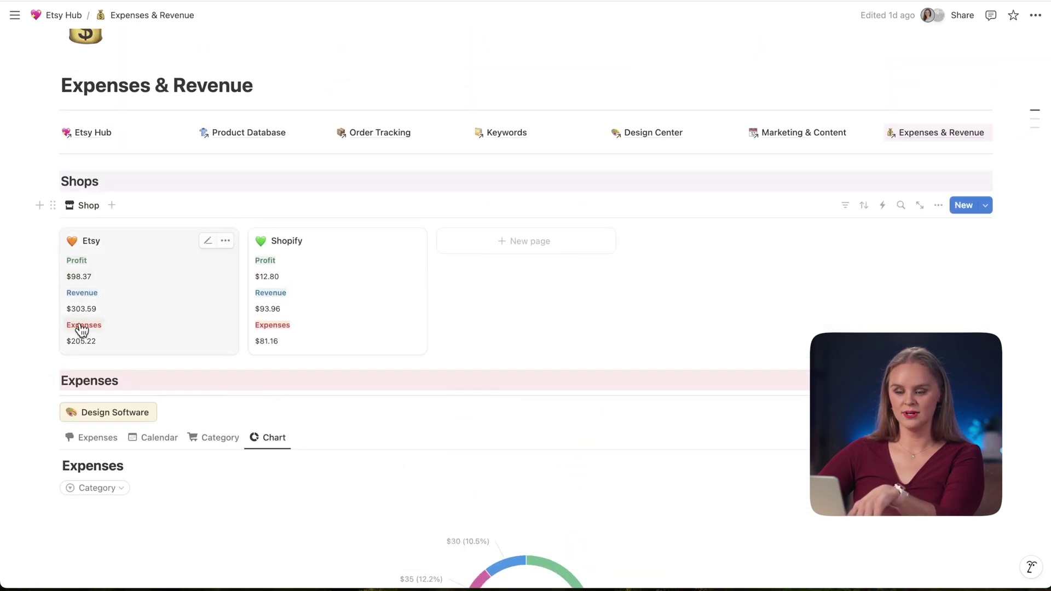
scroll(110, 339, "down", 8)
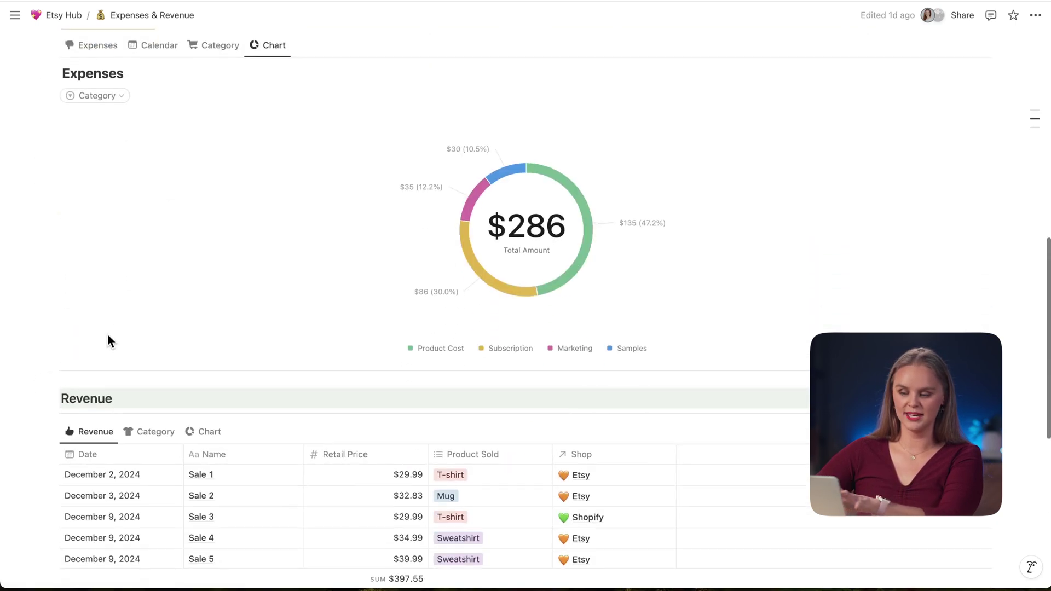
scroll(109, 137, "up", 2)
left_click(94, 102)
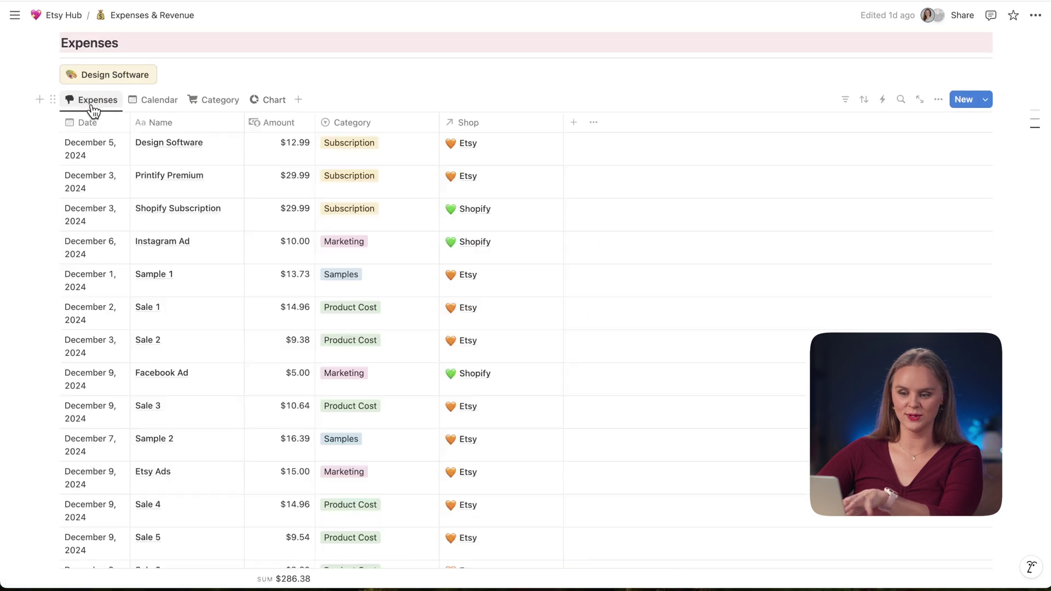
scroll(184, 323, "down", 3)
scroll(184, 324, "down", 3)
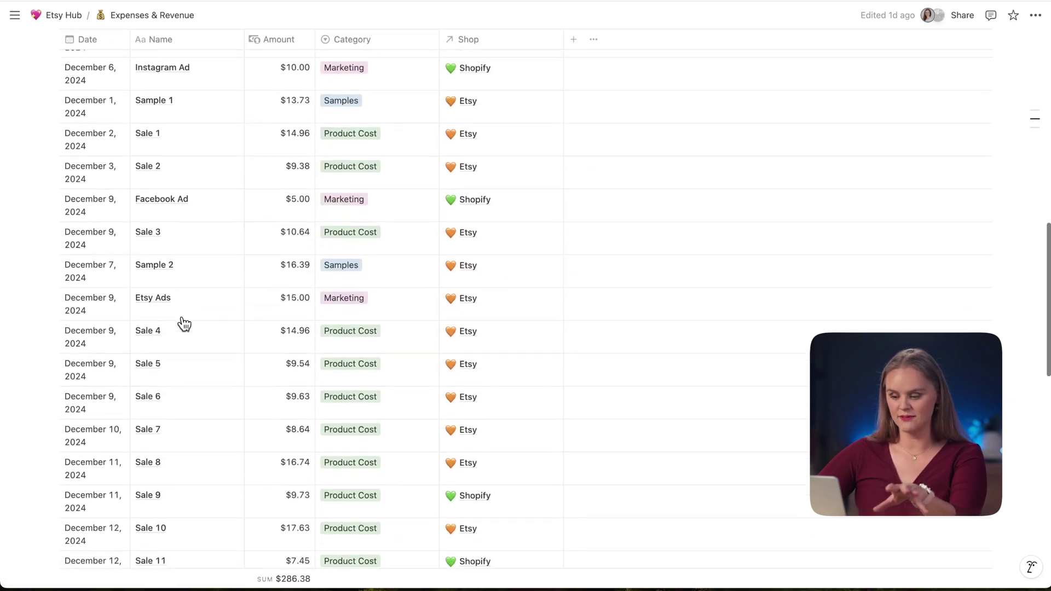
scroll(184, 324, "down", 10)
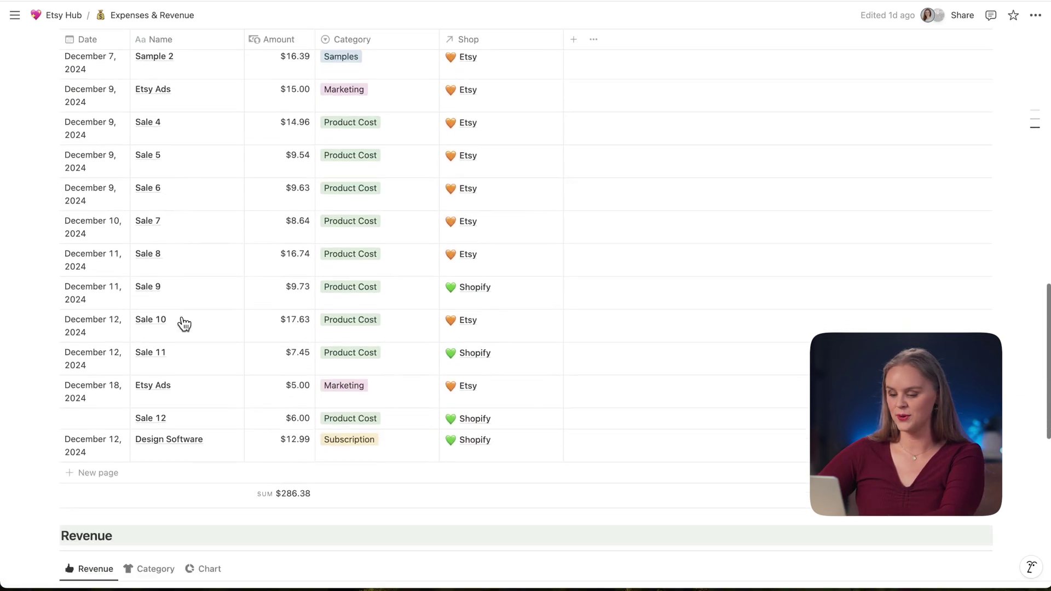
- View the revenue grouped by product category, collapse and re-expand the Mug group, and show the revenue as a chart
scroll(184, 324, "down", 2)
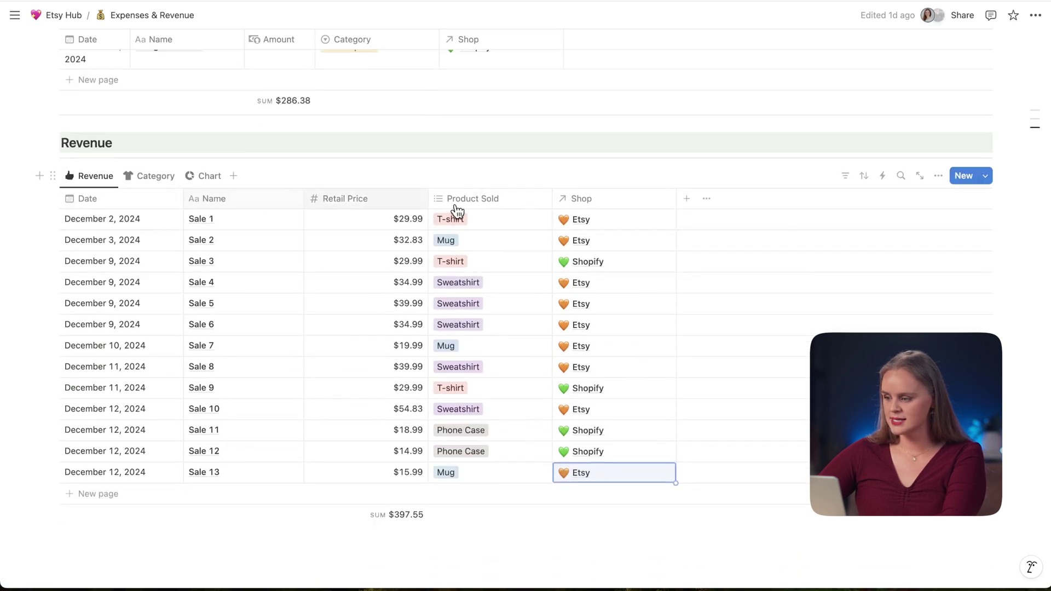
left_click(151, 180)
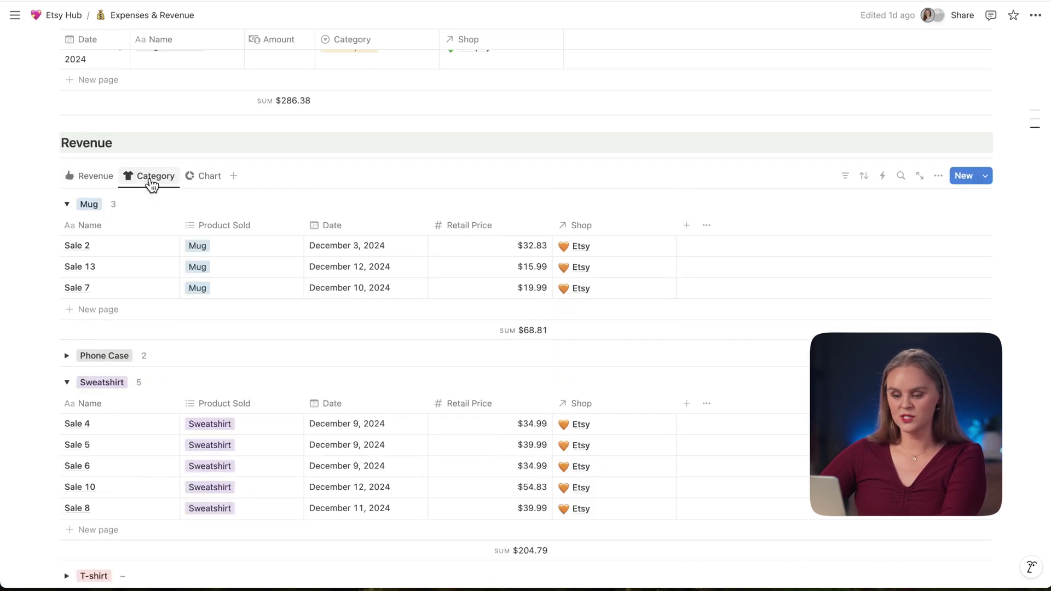
left_click(68, 210)
left_click(68, 210)
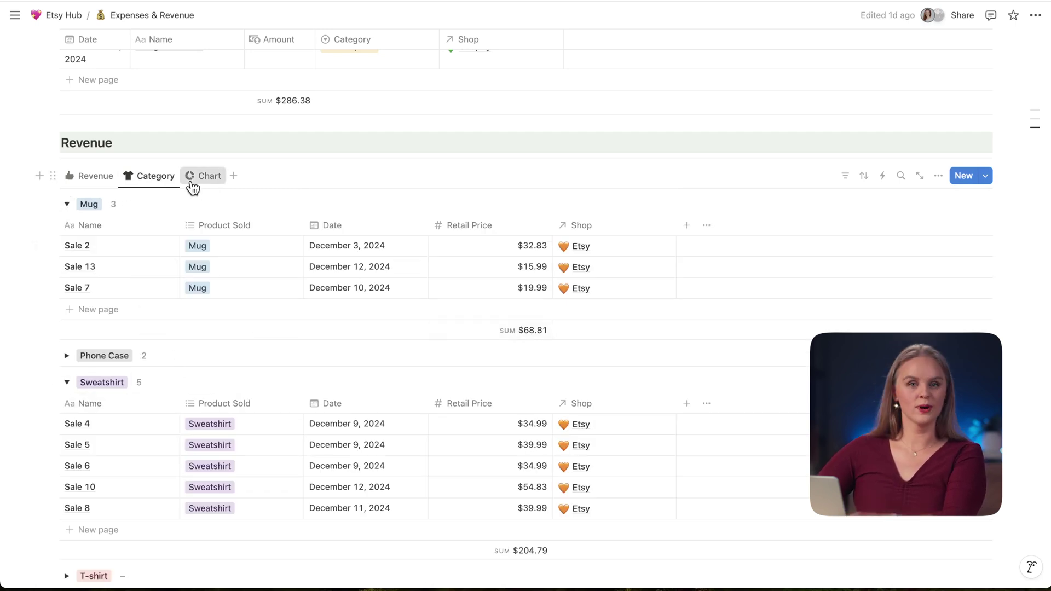
left_click(193, 188)
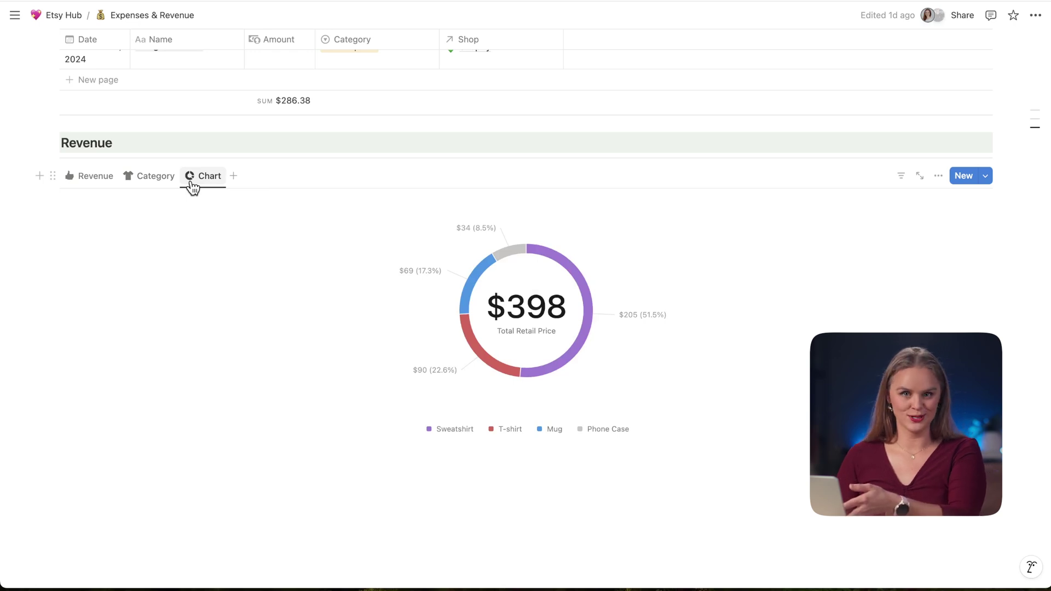